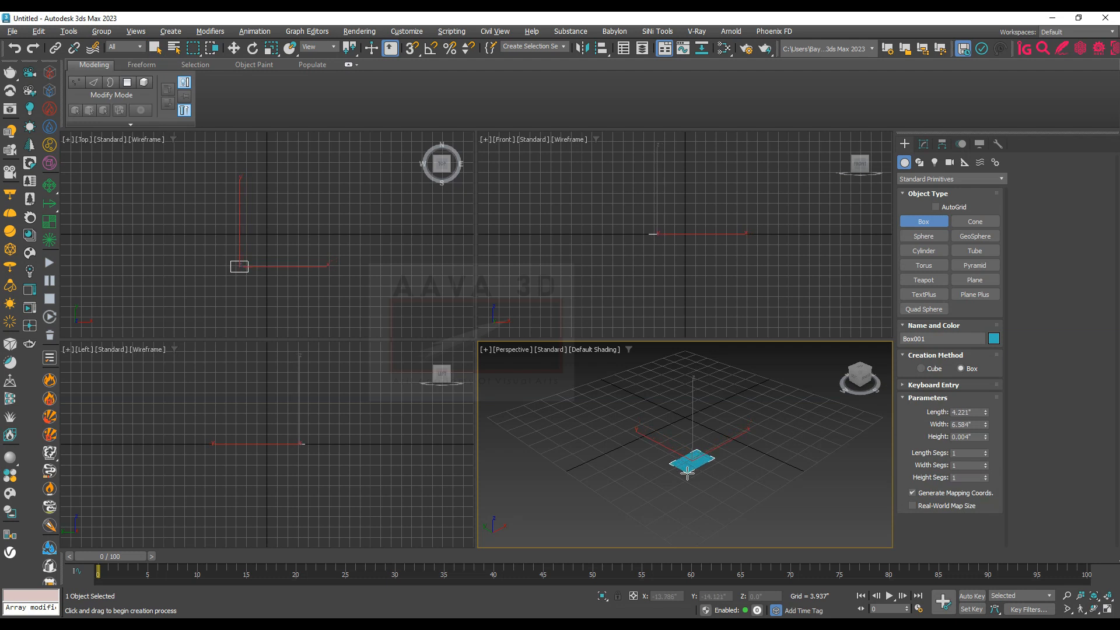
Finish creating a tall box about 4.7" long, 5.1" wide and 39" high standing on the grid
left_click(735, 249)
middle_click_drag(678, 421, 647, 469)
scroll(646, 469, "down", 1)
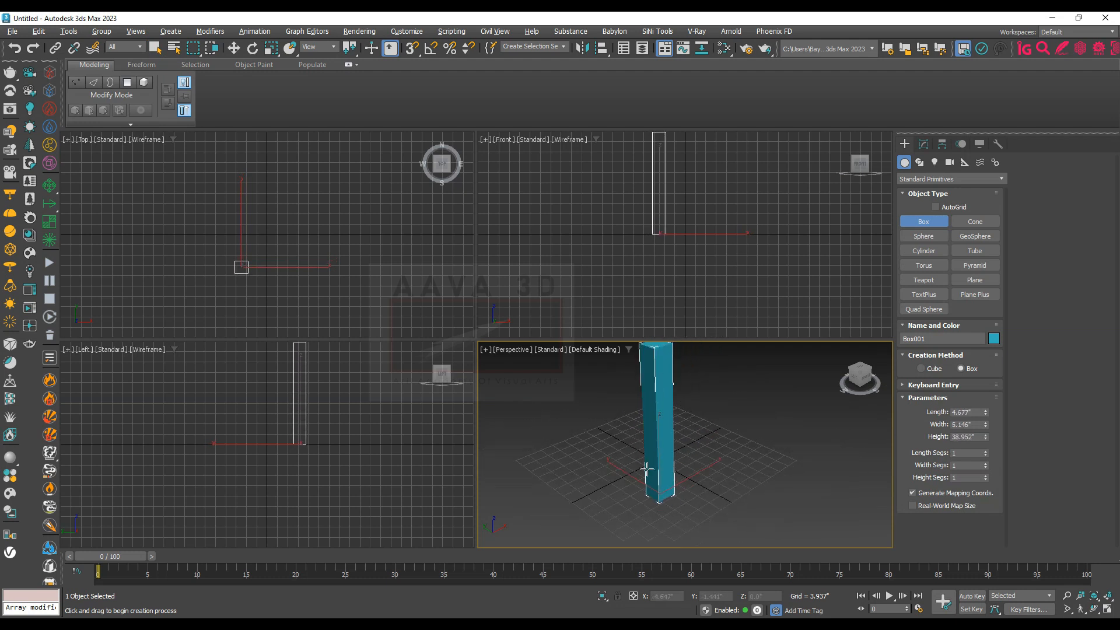
scroll(667, 462, "down", 1)
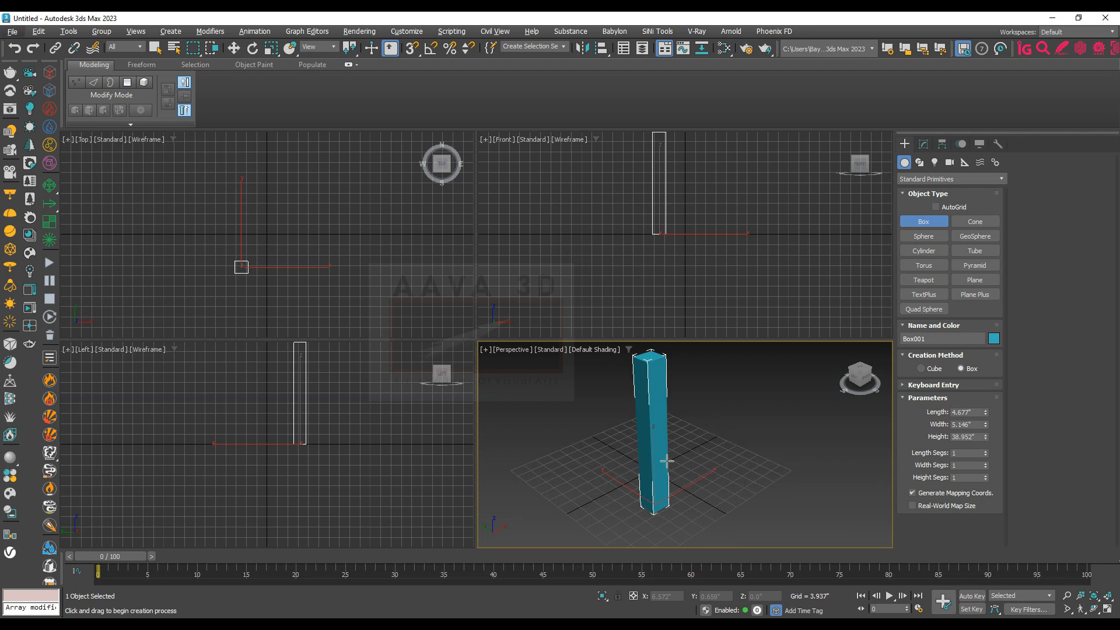
key("alt+f")
key("Escape")
right_click(587, 402)
Maximize the Perspective viewport and display the box with edged faces
key("alt+w")
key("F4")
middle_click_drag(423, 376, 569, 390)
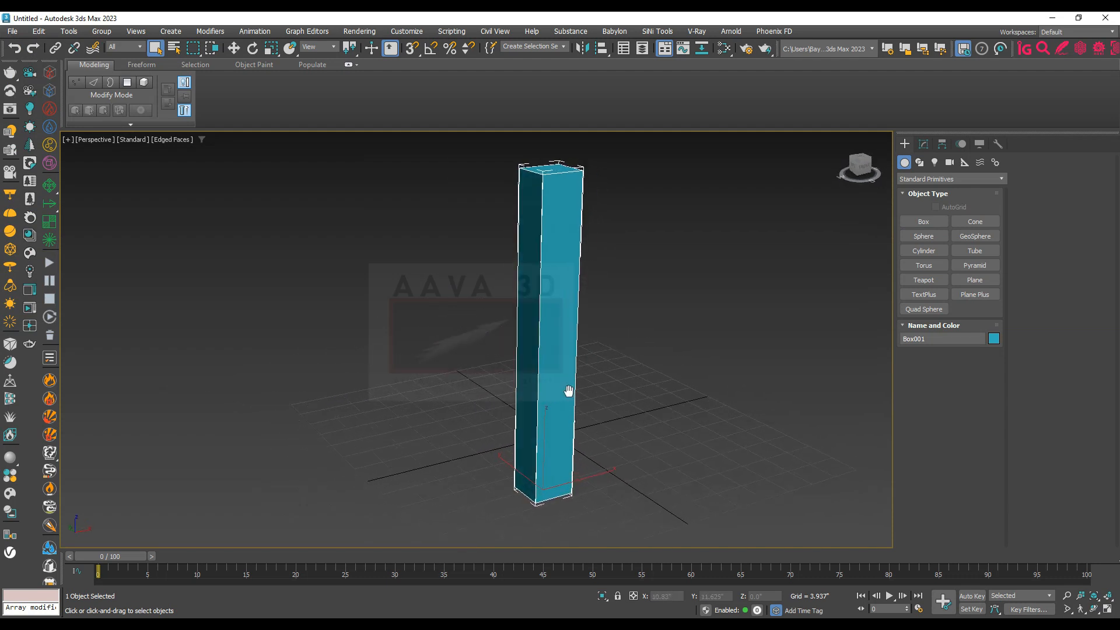
Bring up the box's modifier stack and hide the modifier shortcut buttons
left_click(925, 144)
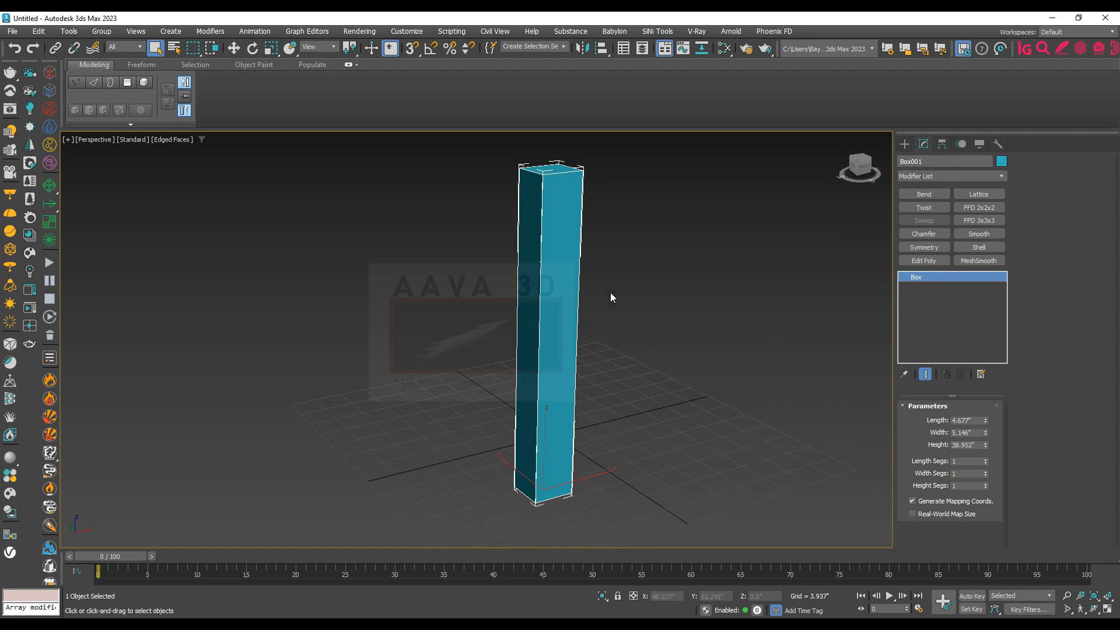
left_click(982, 374)
left_click(990, 138)
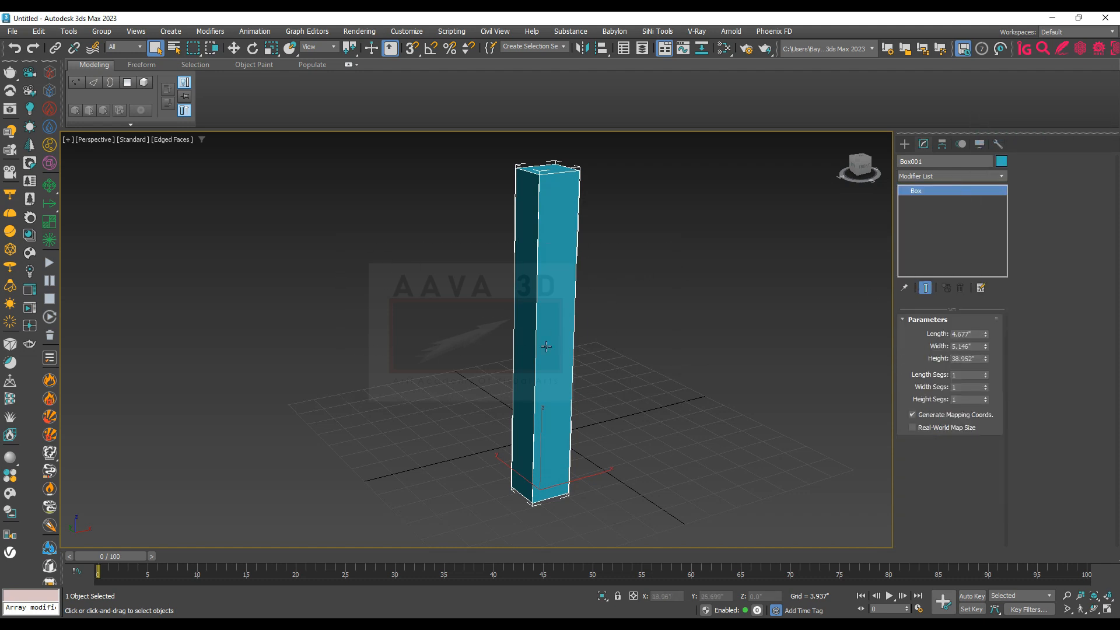
left_click_drag(660, 394, 660, 394)
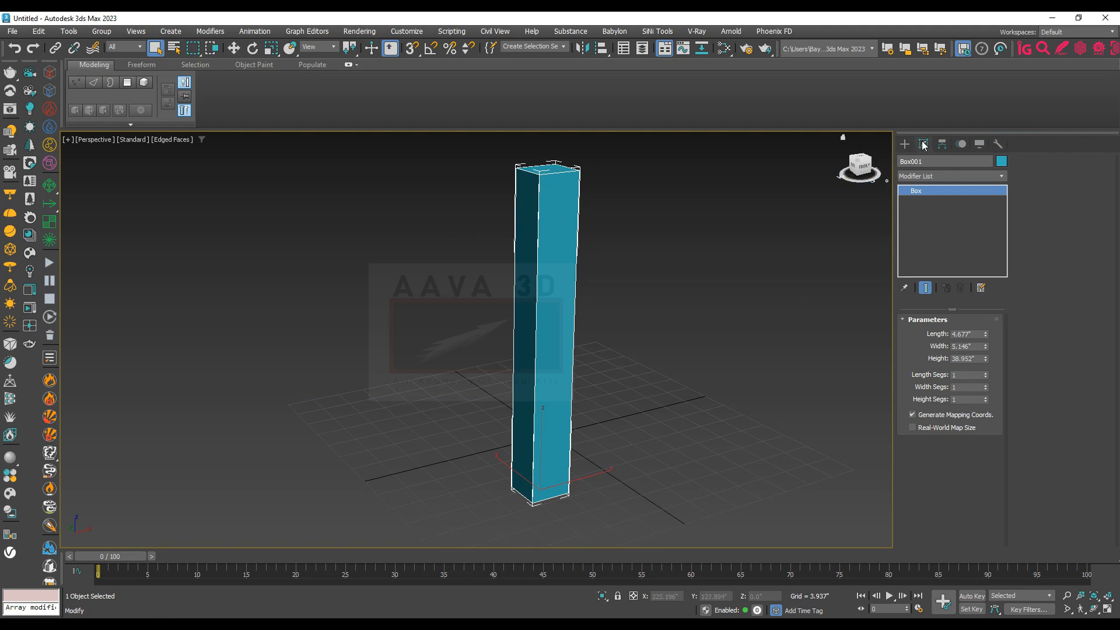
Add a Bend modifier to the box and raise its bend angle to about 108.5 degrees
left_click(940, 176)
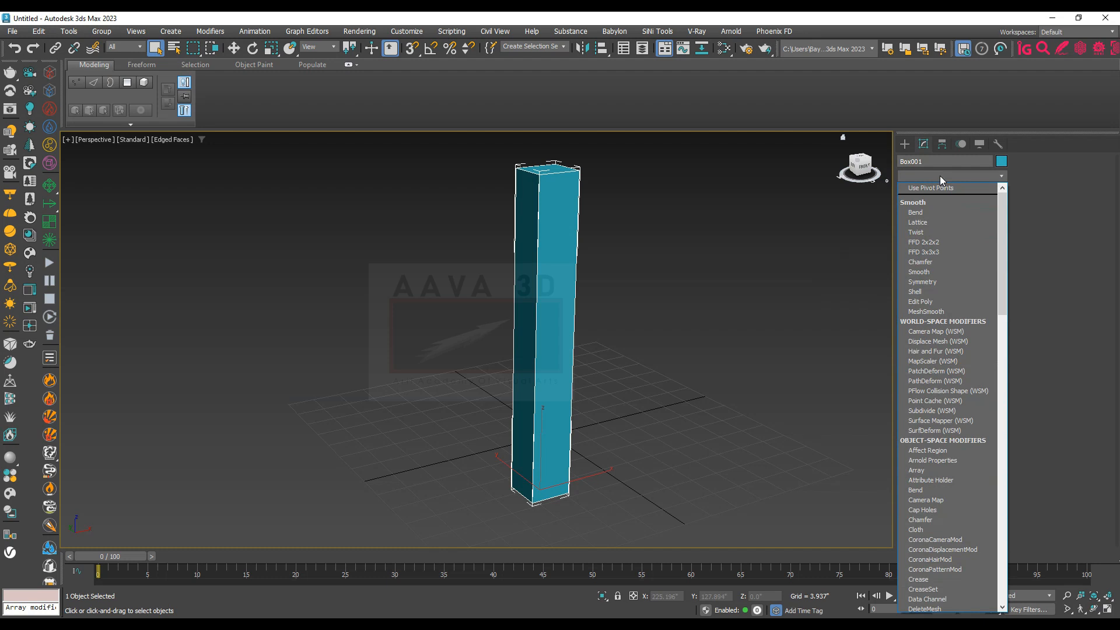
scroll(940, 176, "down", 1)
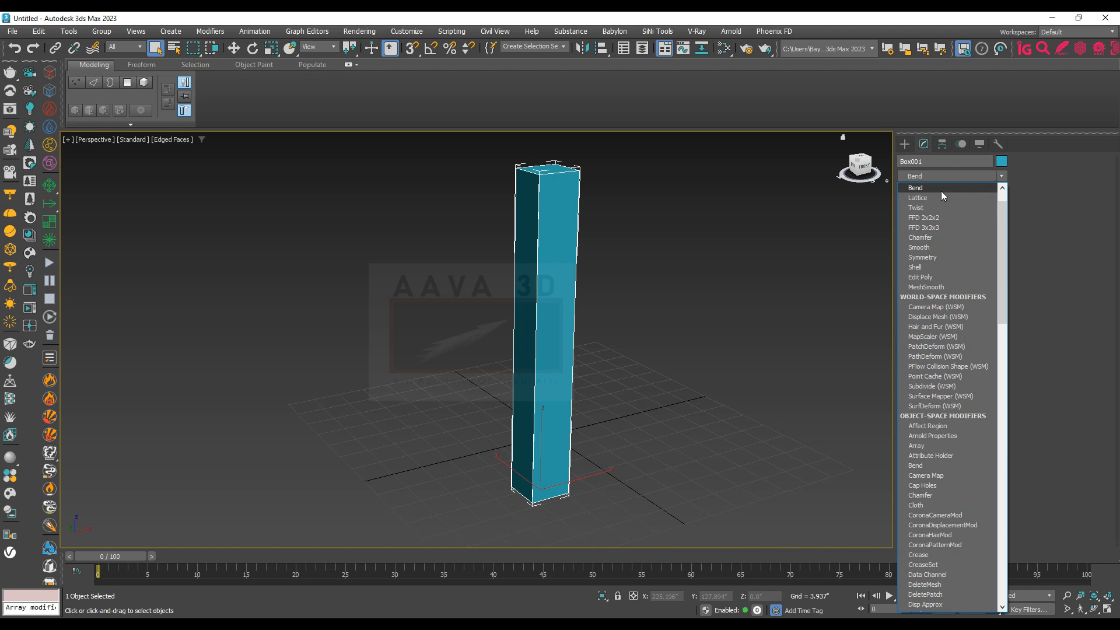
left_click(940, 190)
left_click_drag(980, 343, 995, 215)
middle_click_drag(726, 377, 604, 363)
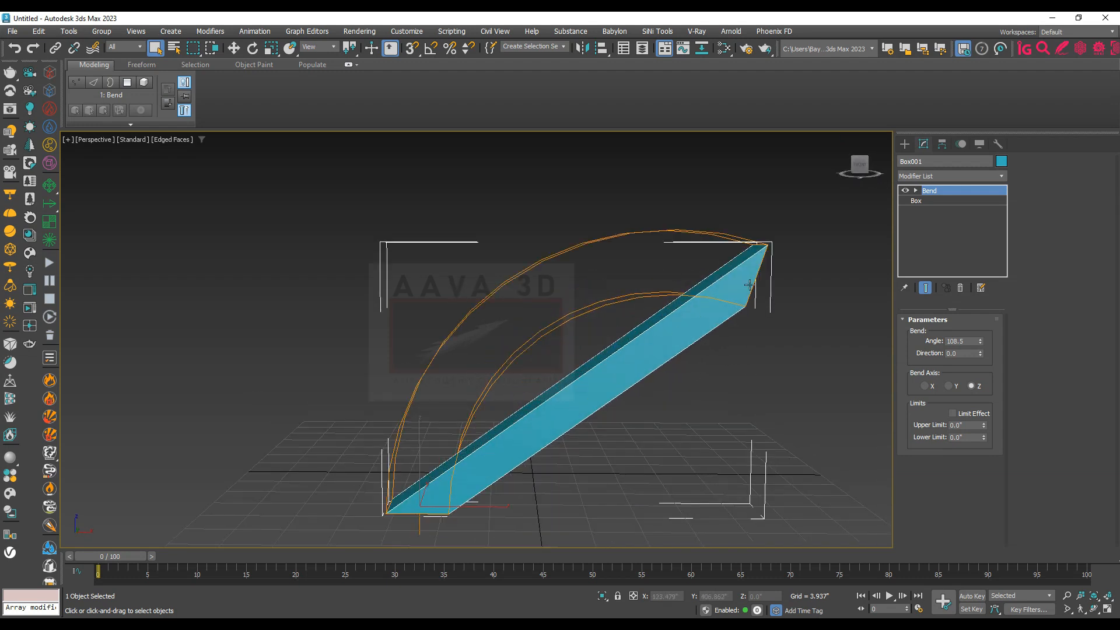
middle_click_drag(689, 323, 618, 320)
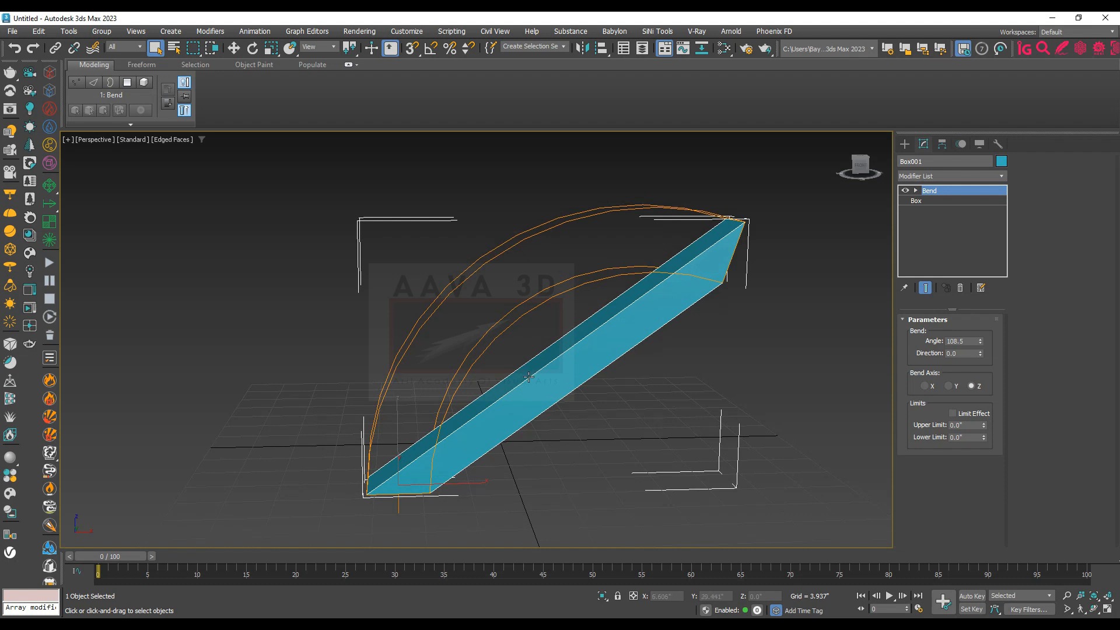
Increase the base box's height segments to 10 beneath the Bend modifier
left_click(945, 201)
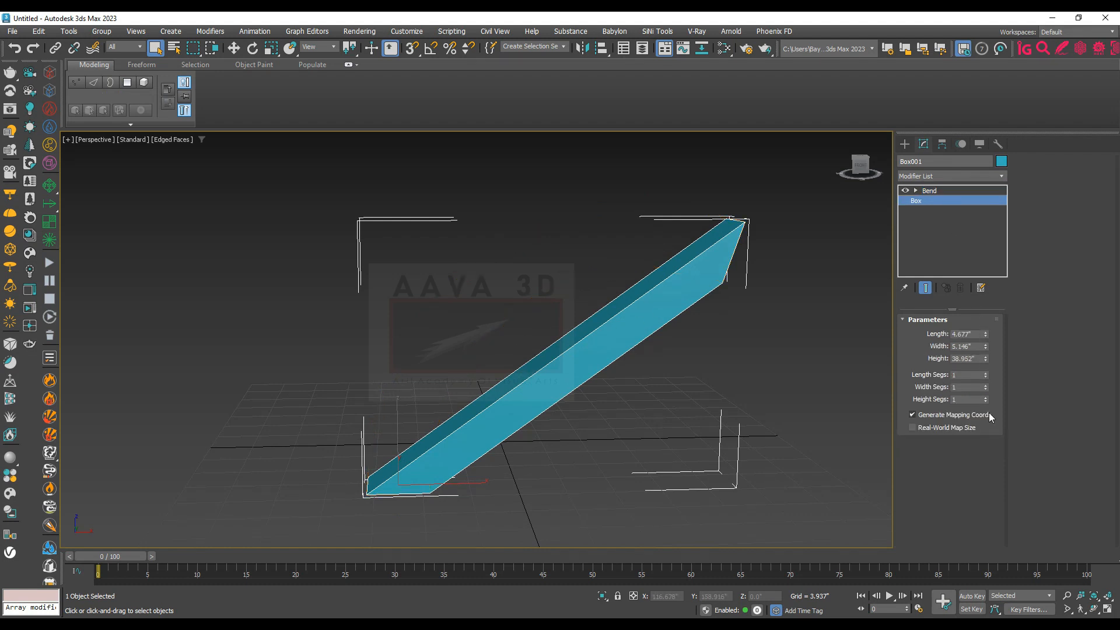
left_click(986, 398)
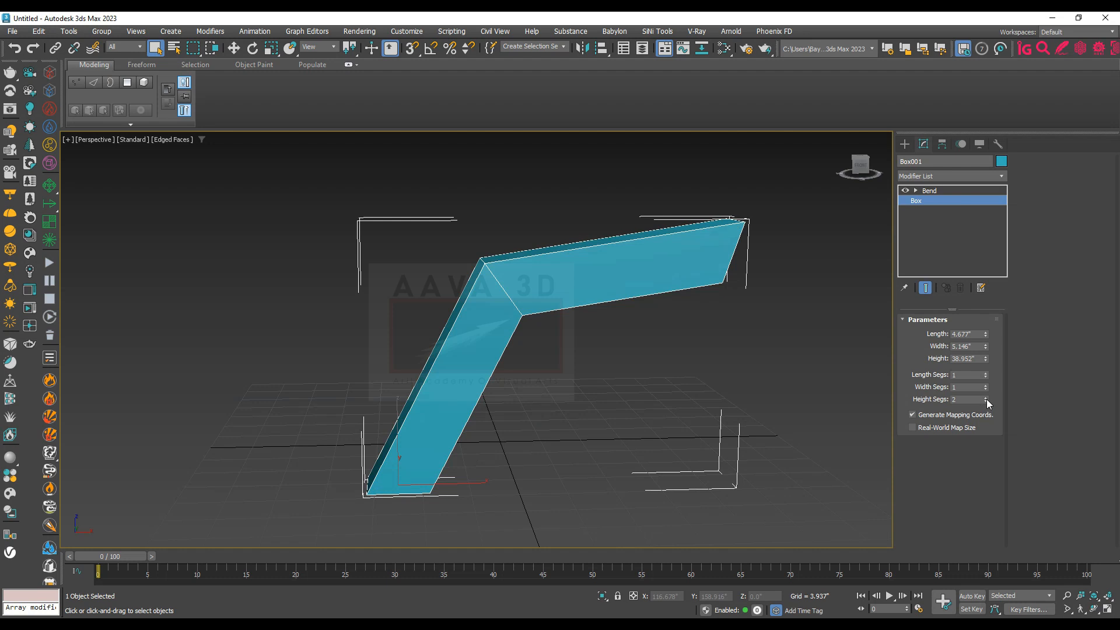
left_click(986, 397)
left_click(986, 398)
left_click(986, 398)
left_click(986, 398)
left_click(986, 398)
left_click(986, 398)
left_click(986, 398)
left_click(986, 397)
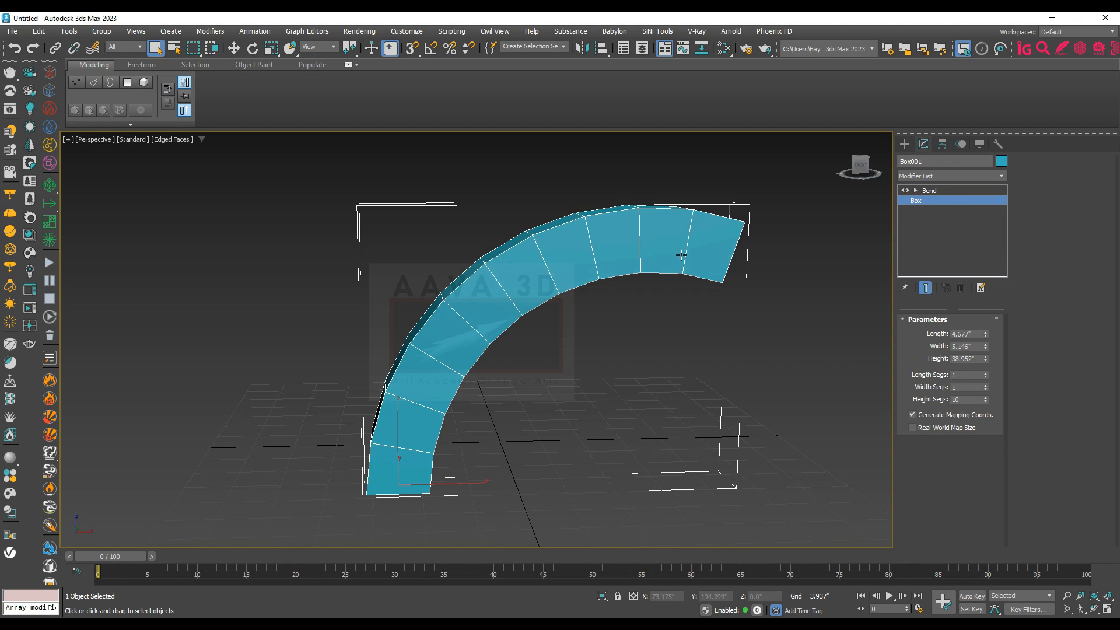
middle_click_drag(652, 294, 639, 295)
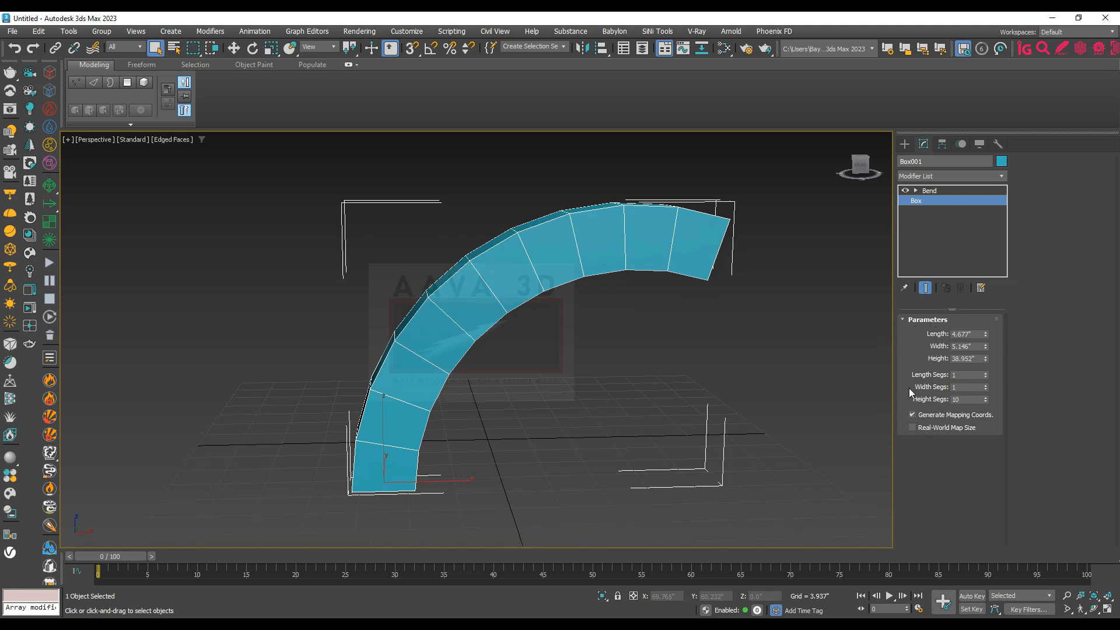
Set the Bend modifier's angle to 180 degrees to form a half-circle arch
left_click(943, 190)
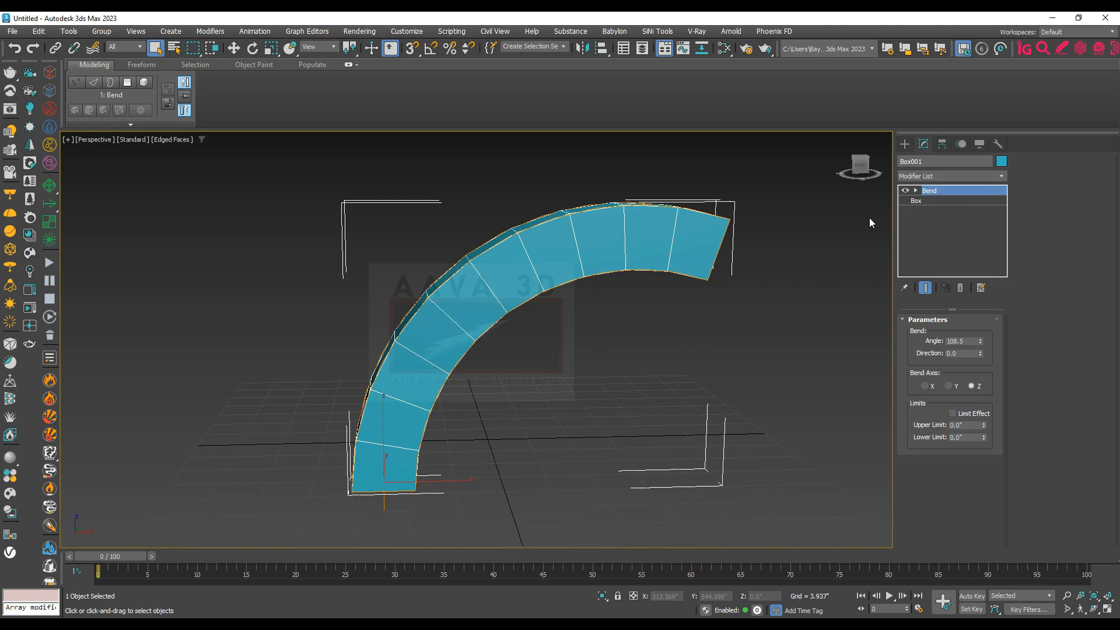
mouse_move(517, 350)
middle_mouse_down("alt")
mouse_move(500, 337)
mouse_move(535, 358)
mouse_move(688, 345)
mouse_move(535, 339)
mouse_move(503, 358)
middle_mouse_up("alt")
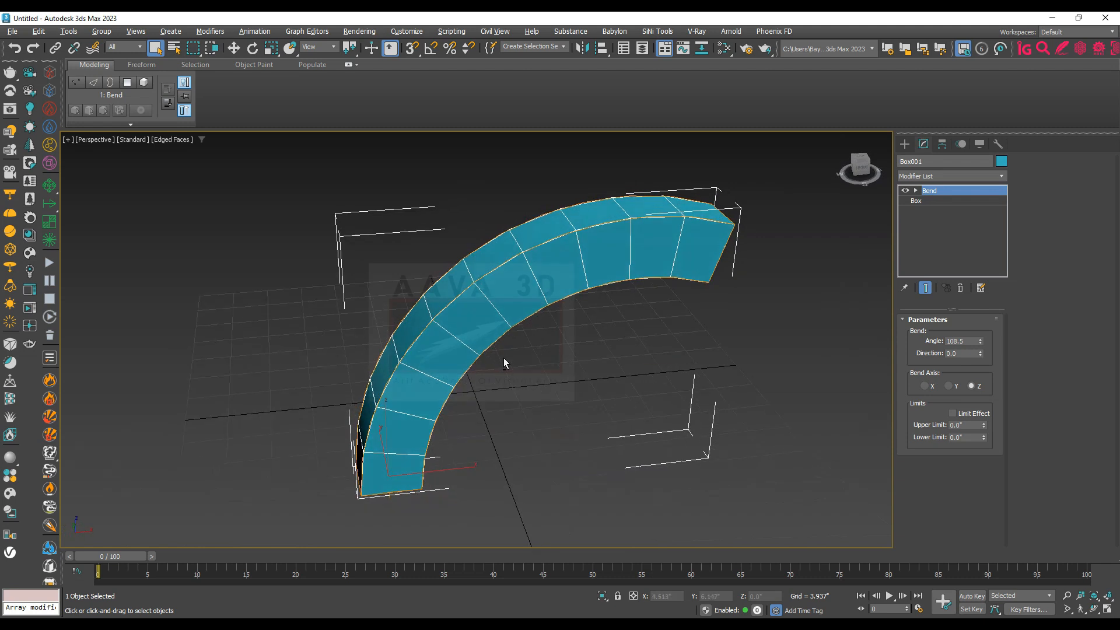
middle_click_drag(702, 352, 695, 345, "alt")
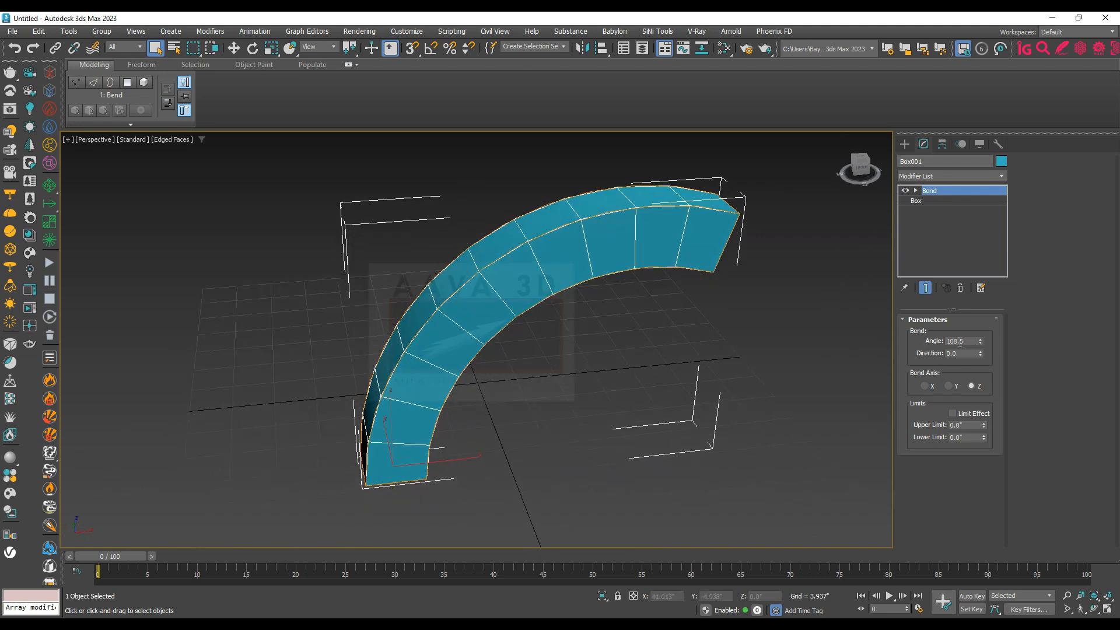
left_click_drag(981, 340, 975, 309)
double_click(965, 340)
type("180")
key("Return")
middle_click_drag(647, 372, 609, 368, "alt")
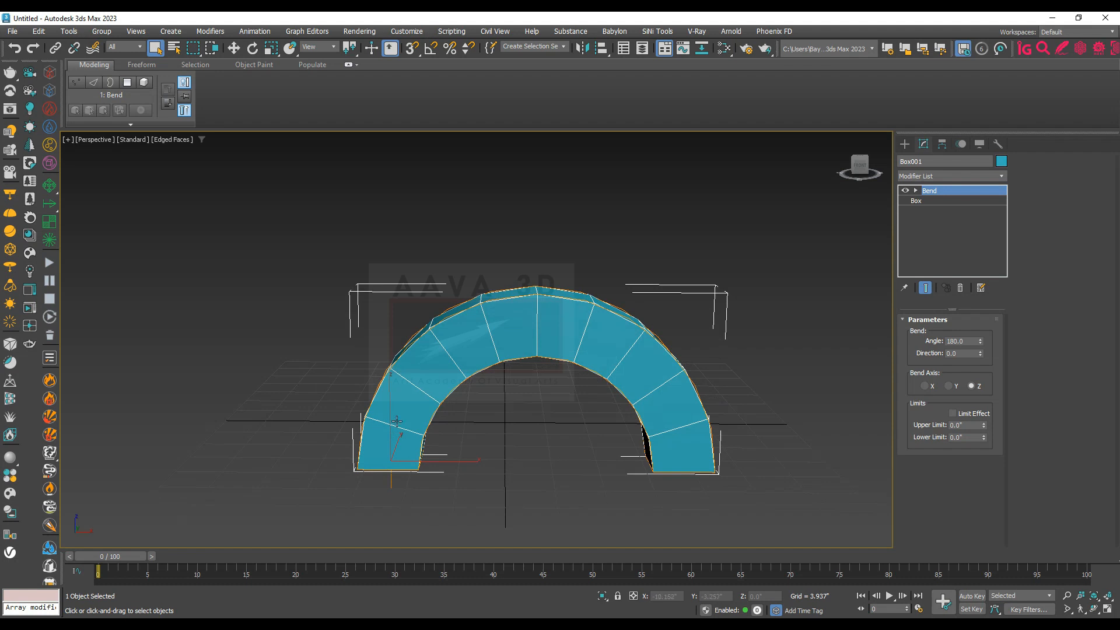
middle_click_drag(568, 433, 599, 422, "alt")
Examine the shape of the bent arch in the Front view and reactivate the Perspective viewport
key("alt+w")
key("alt+w")
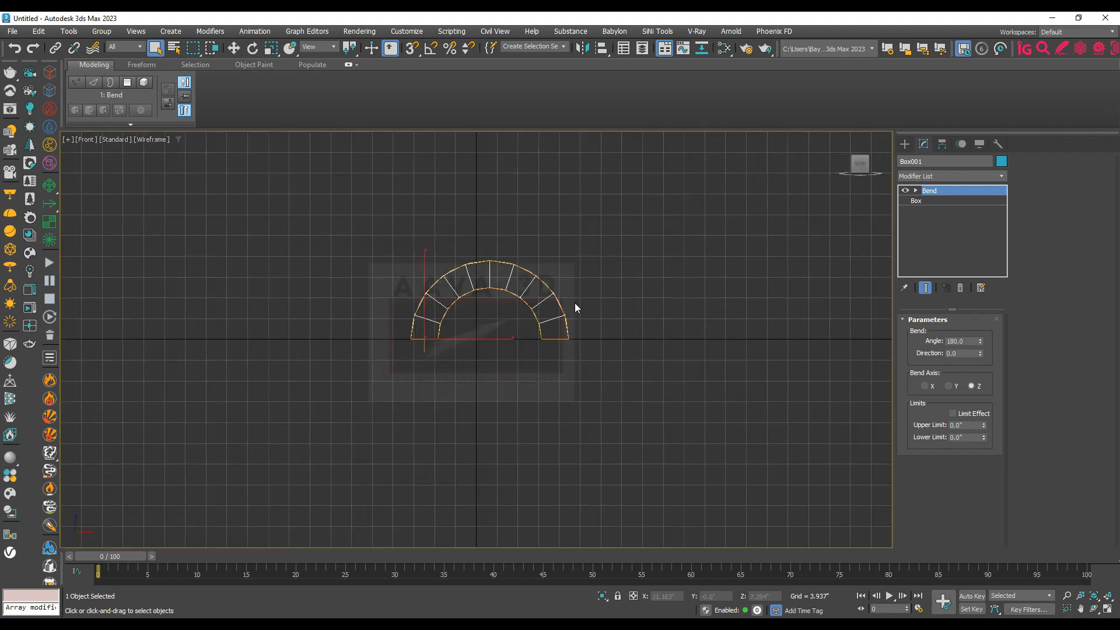
key("alt+w")
scroll(657, 243, "up", 5)
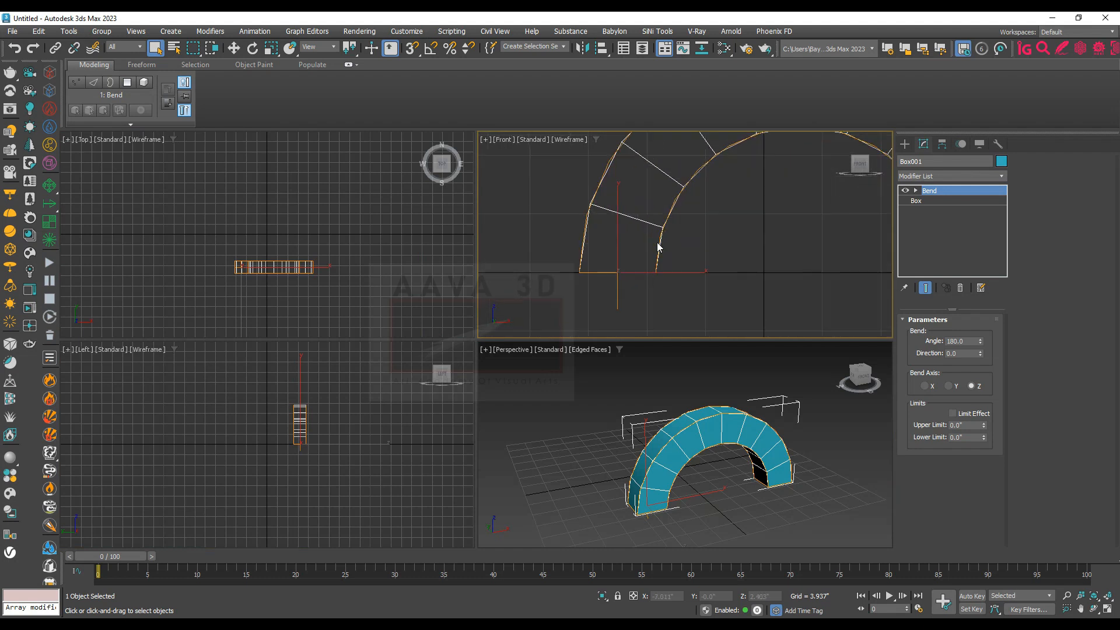
key("z")
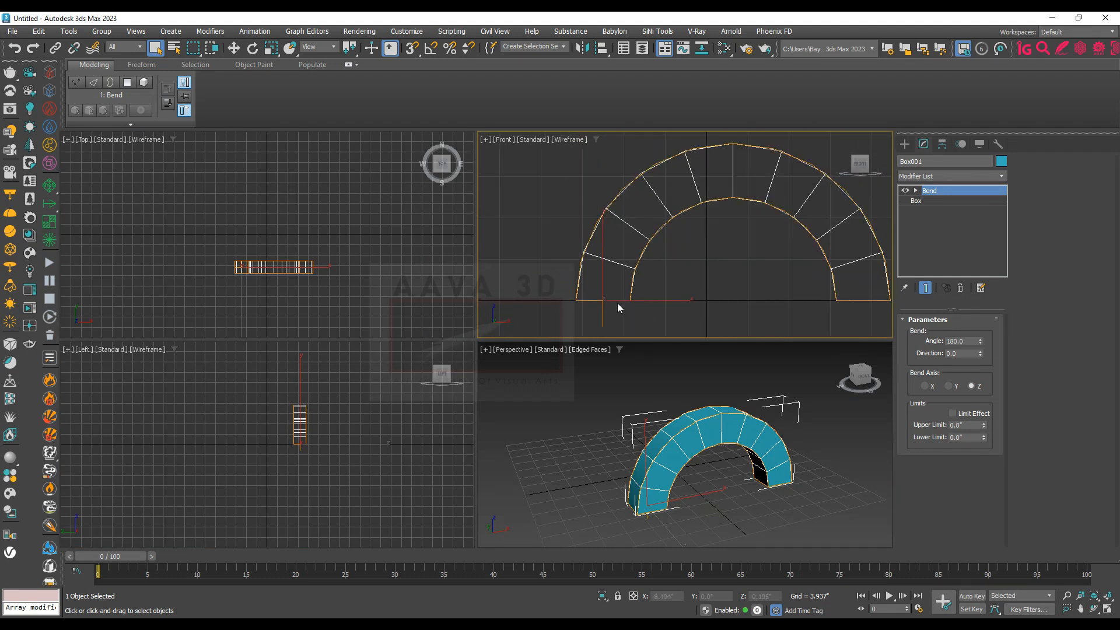
key("alt+w")
key("alt+w")
left_click(748, 458)
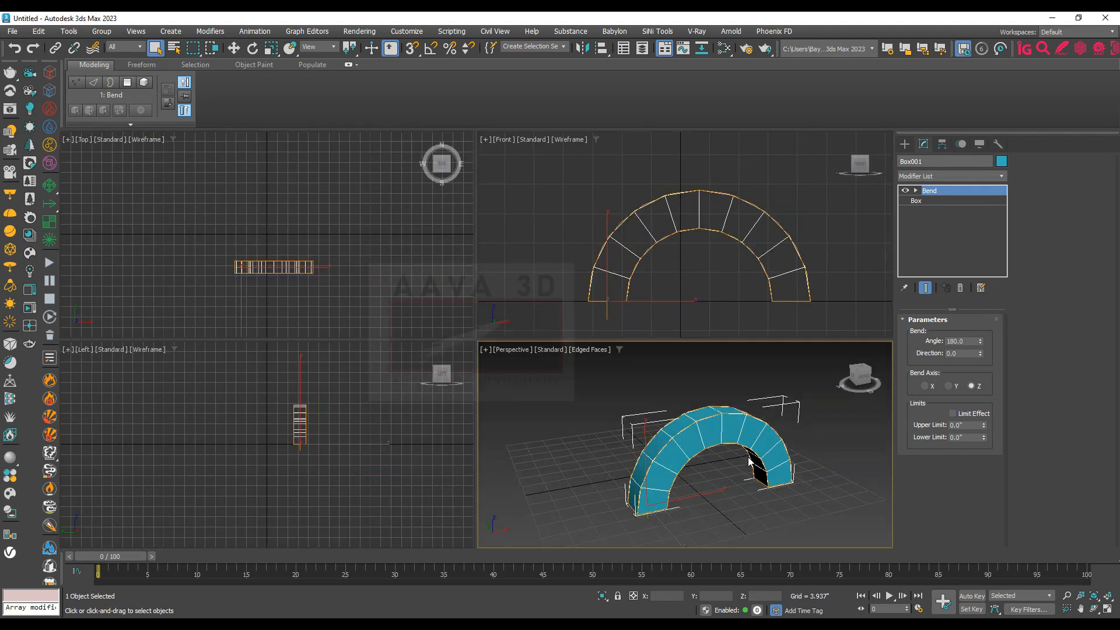
Set the Bend angle to 90 degrees and check the quarter arc across the four viewports
key("alt+w")
double_click(967, 342)
type("90")
key("Return")
key("f")
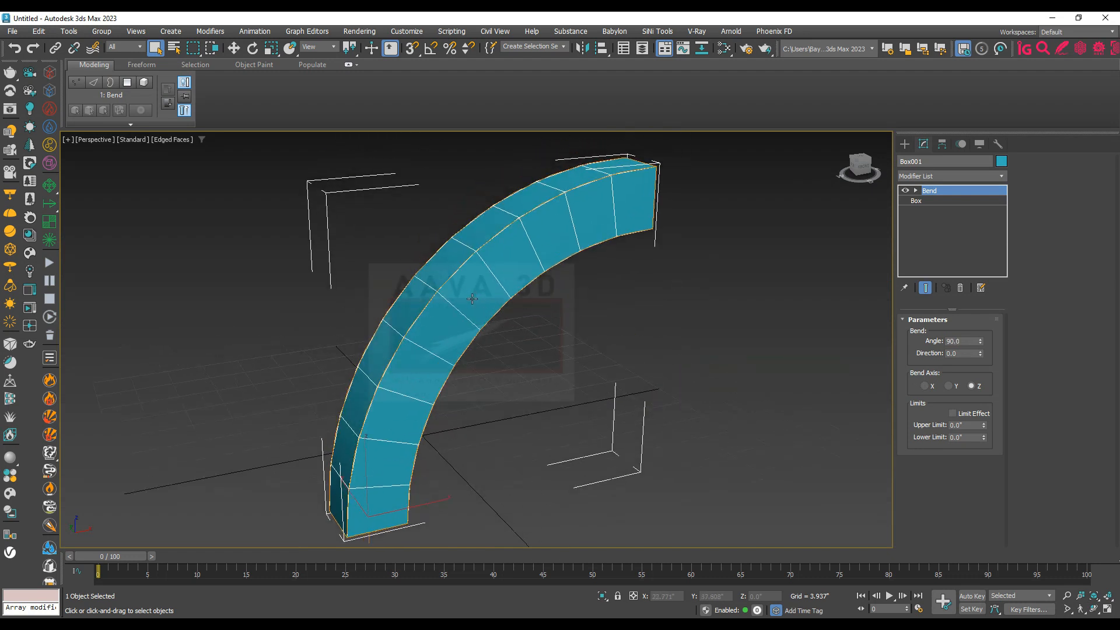
key("alt+w")
right_click(794, 486)
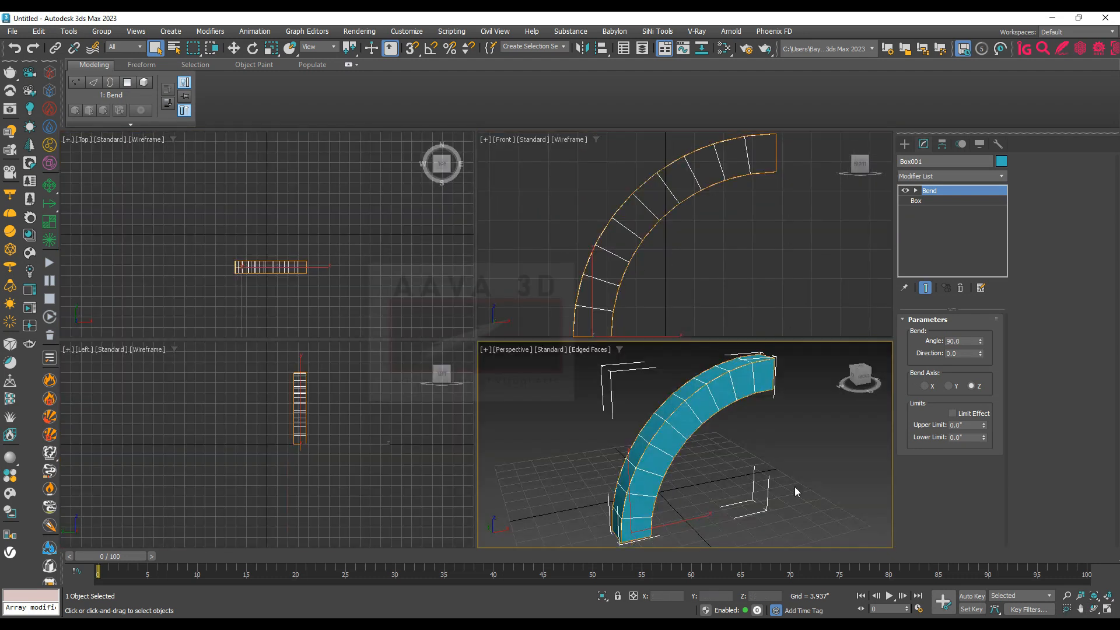
Set the Bend angle to 360 degrees to close the box into a ring in the maximized Perspective view
key("alt+w")
double_click(953, 343)
type("36")
key("Return")
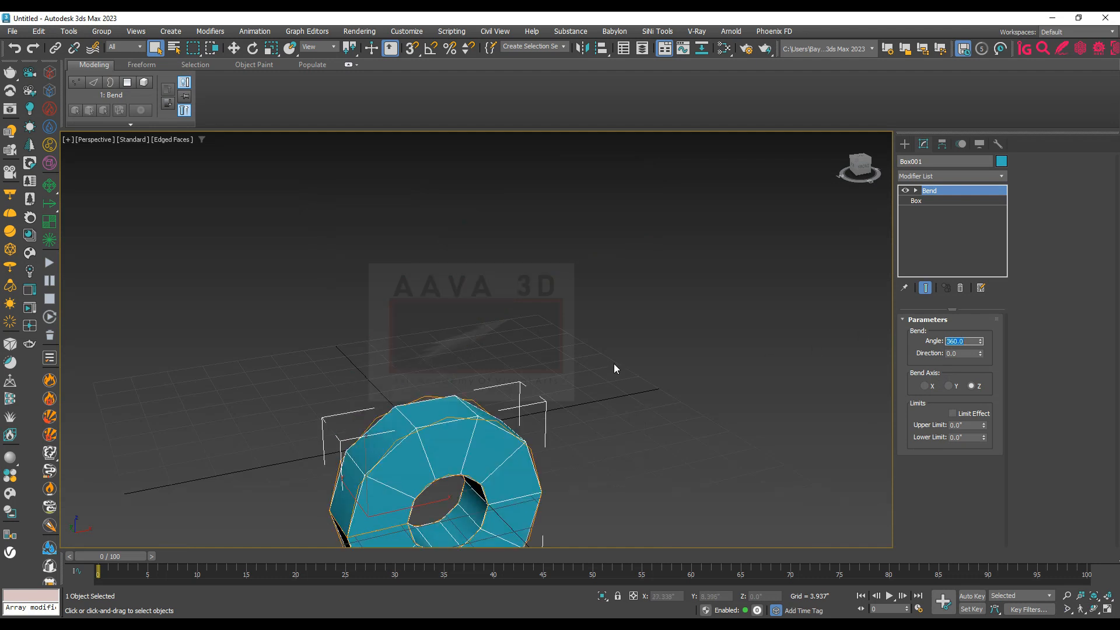
key("z")
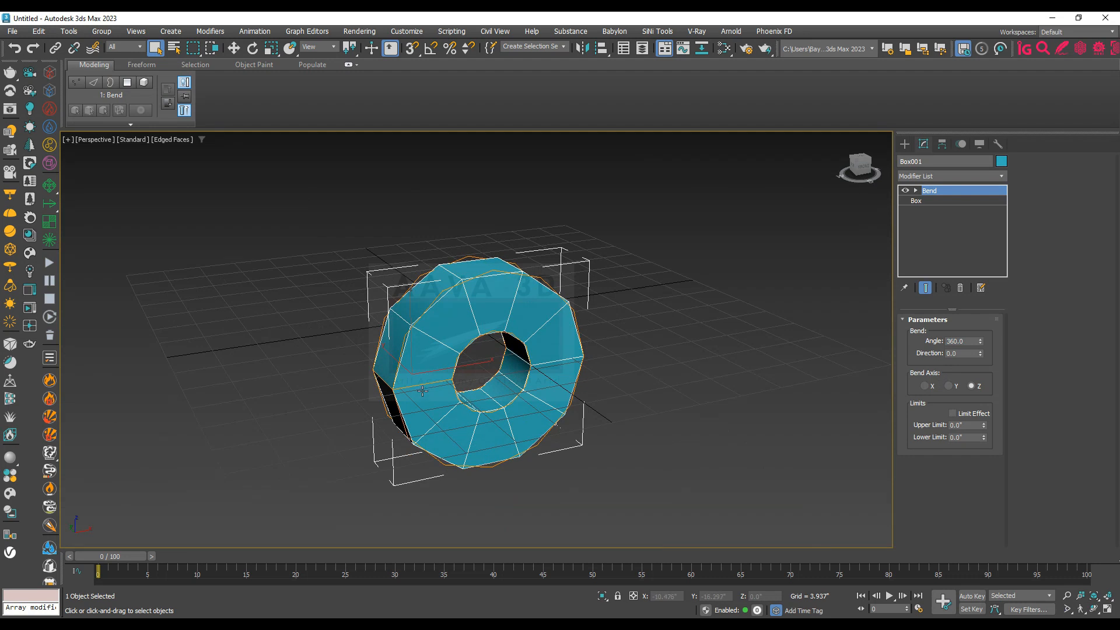
middle_click_drag(440, 399, 440, 399, "alt")
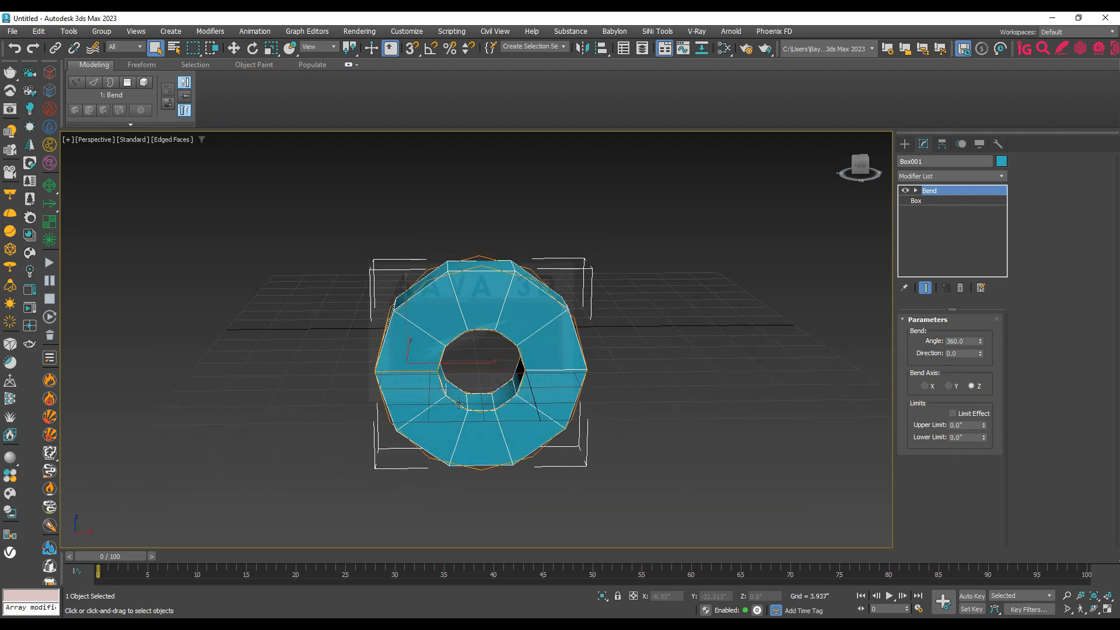
scroll(545, 346, "up", 3)
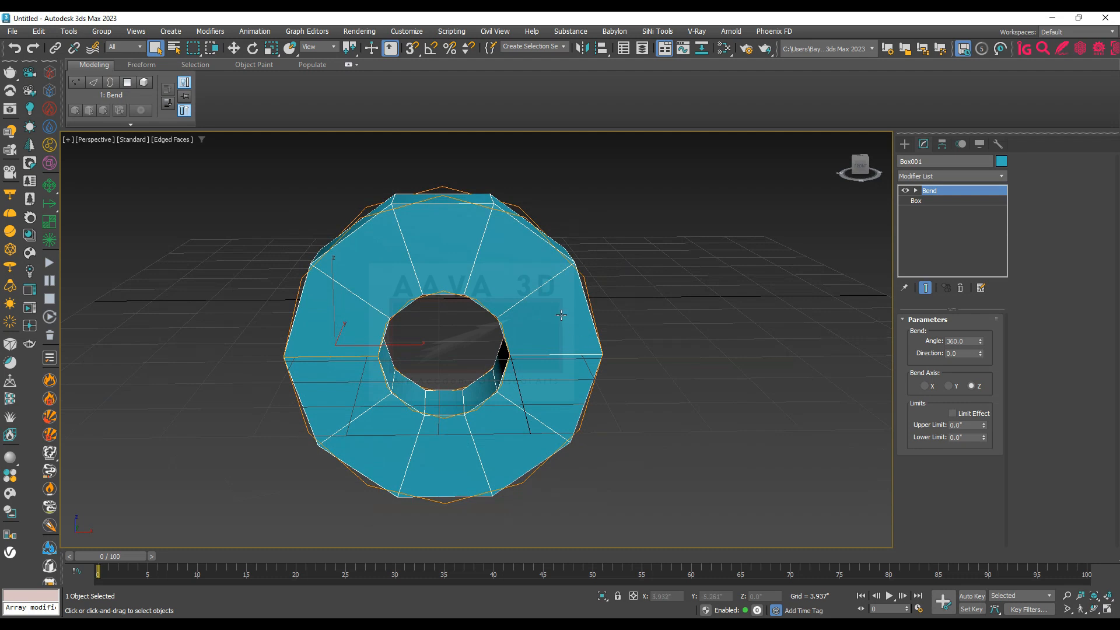
scroll(561, 315, "down", 3)
middle_click_drag(561, 315, 593, 343, "alt")
middle_click_drag(622, 266, 628, 294, "alt")
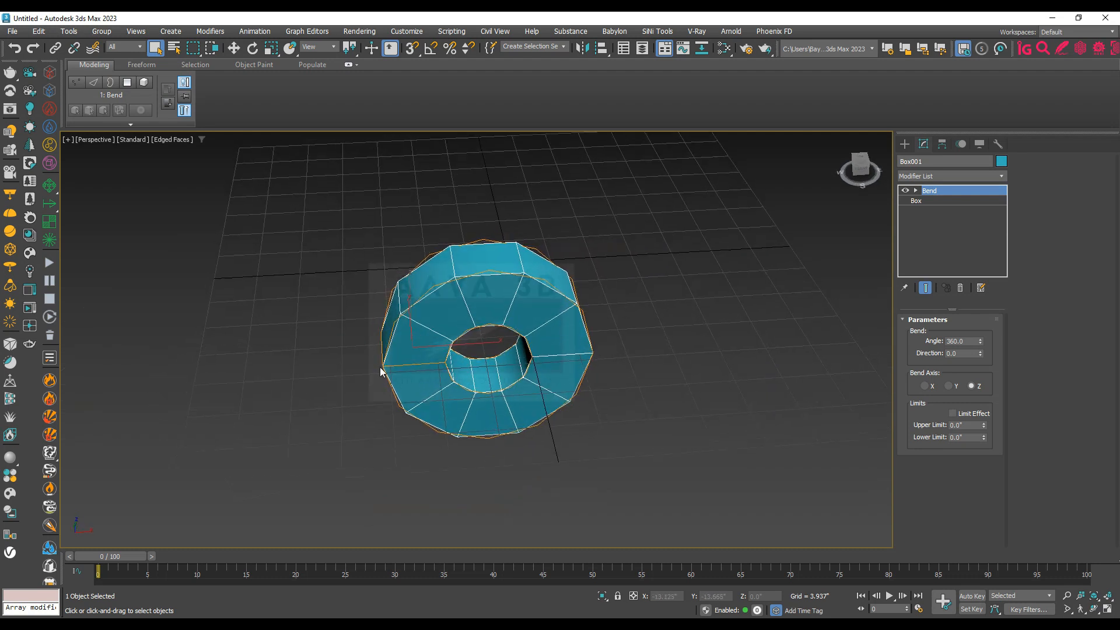
Hide the grid in the Perspective viewport around the ring
key("g")
key("g")
key("g")
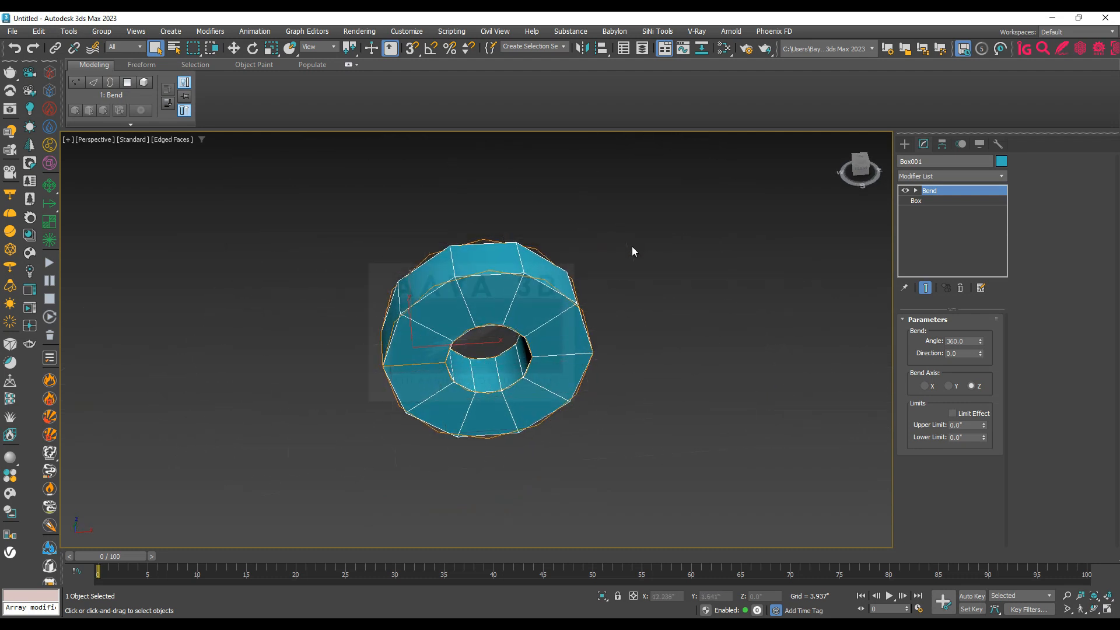
key("g")
key("g")
scroll(516, 328, "up", 3)
middle_click_drag(516, 331, 563, 309, "alt")
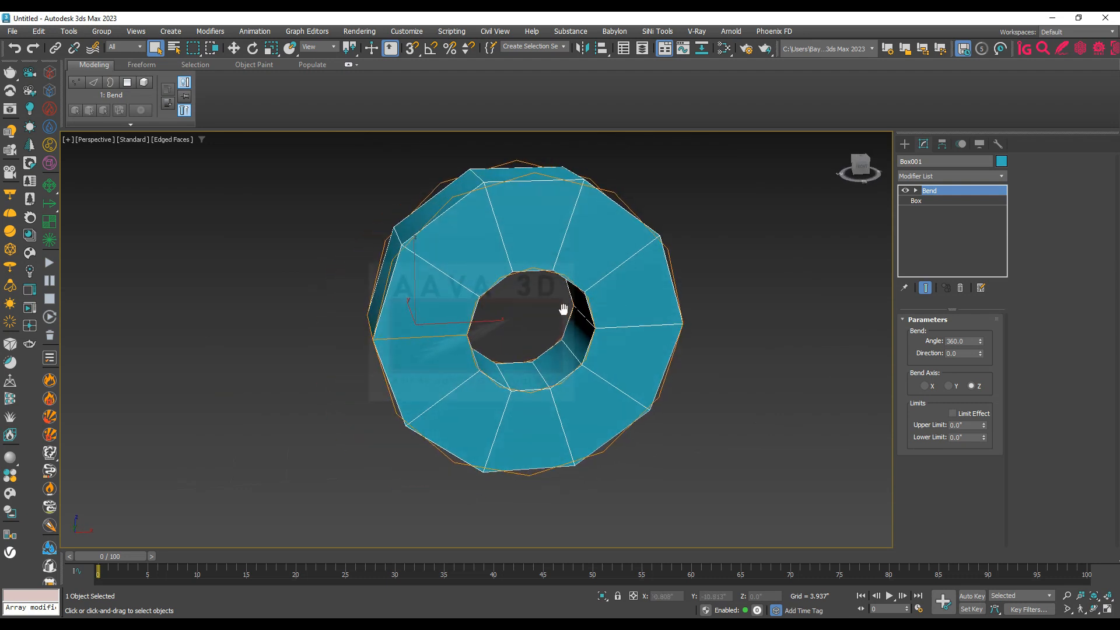
Set the base box's height segments to 60 to smooth the ring, and inspect it without and with edged faces
left_click(691, 210)
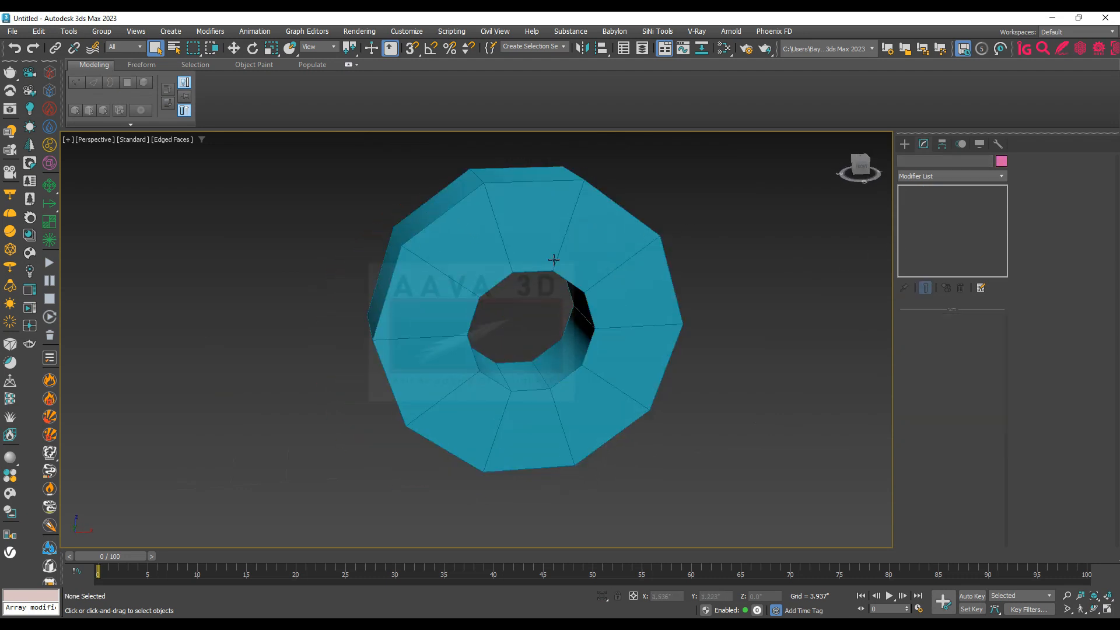
left_click(569, 243)
left_click(915, 200)
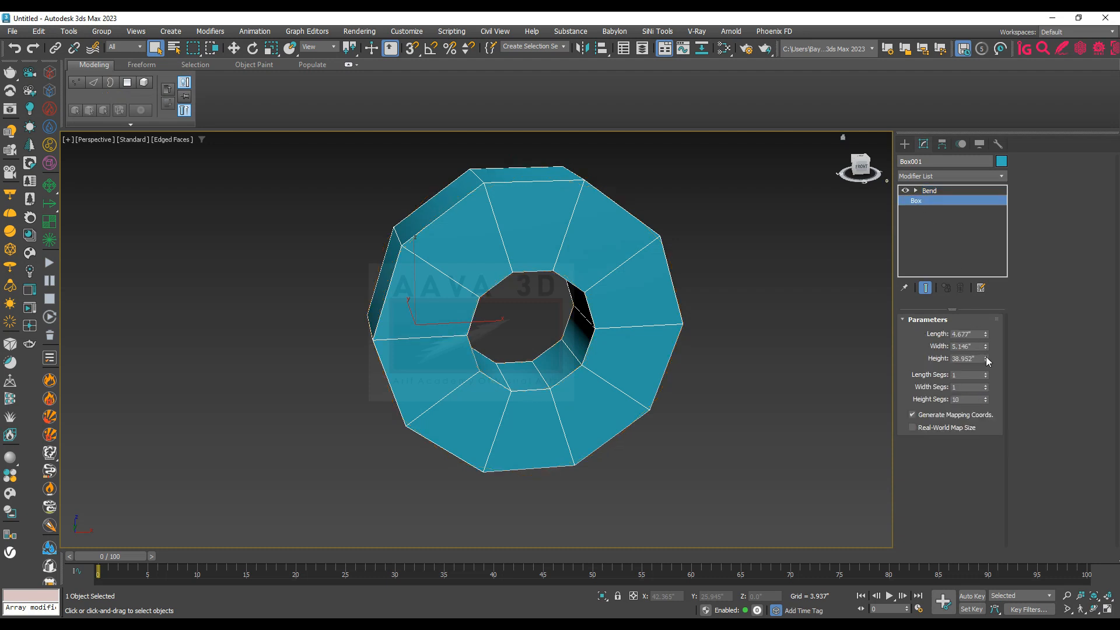
left_click_drag(985, 398, 986, 401)
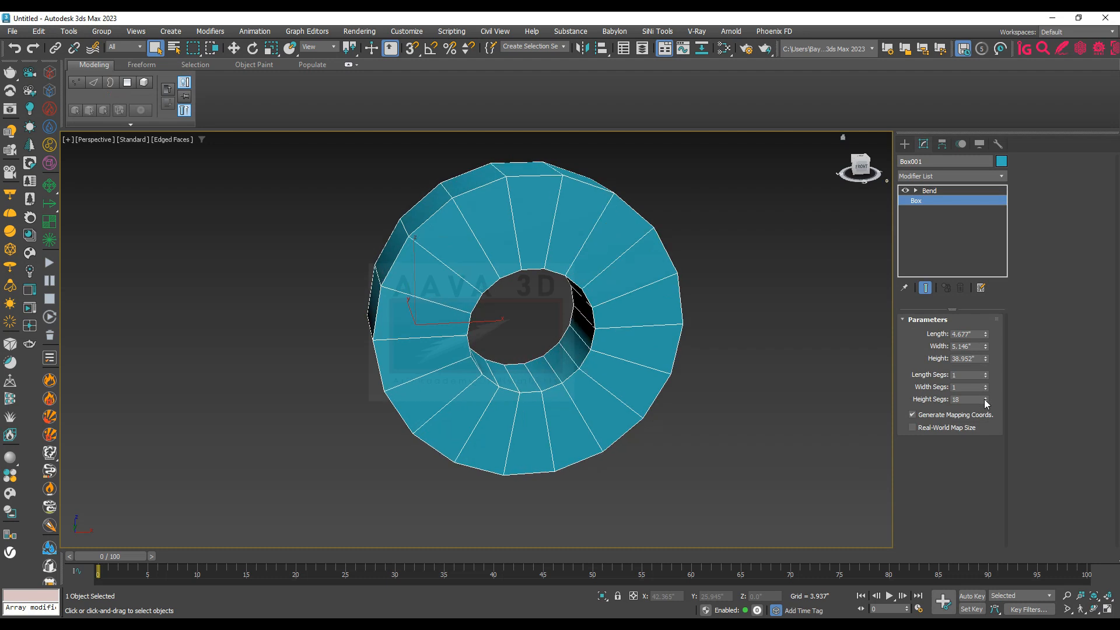
double_click(976, 400)
type("60")
key("Return")
left_click(744, 345)
left_click(607, 360)
key("F4")
middle_click_drag(607, 360, 585, 367, "alt")
key("F4")
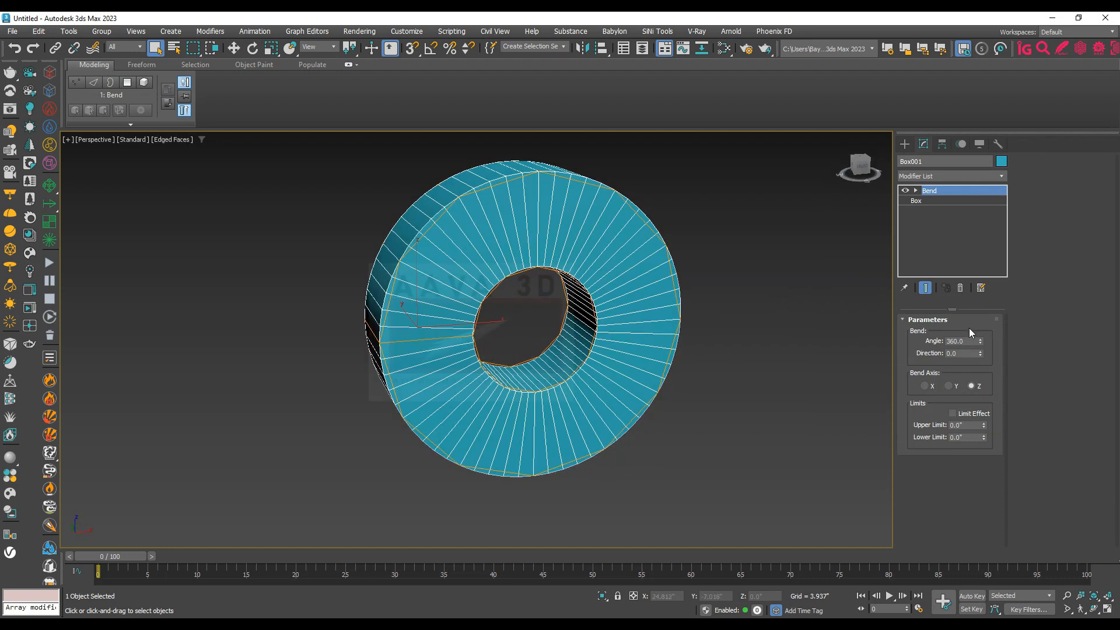
Reset the Bend angle to 0, set it to 90 degrees, and inspect the arc from the front and at an angle
right_click(980, 341)
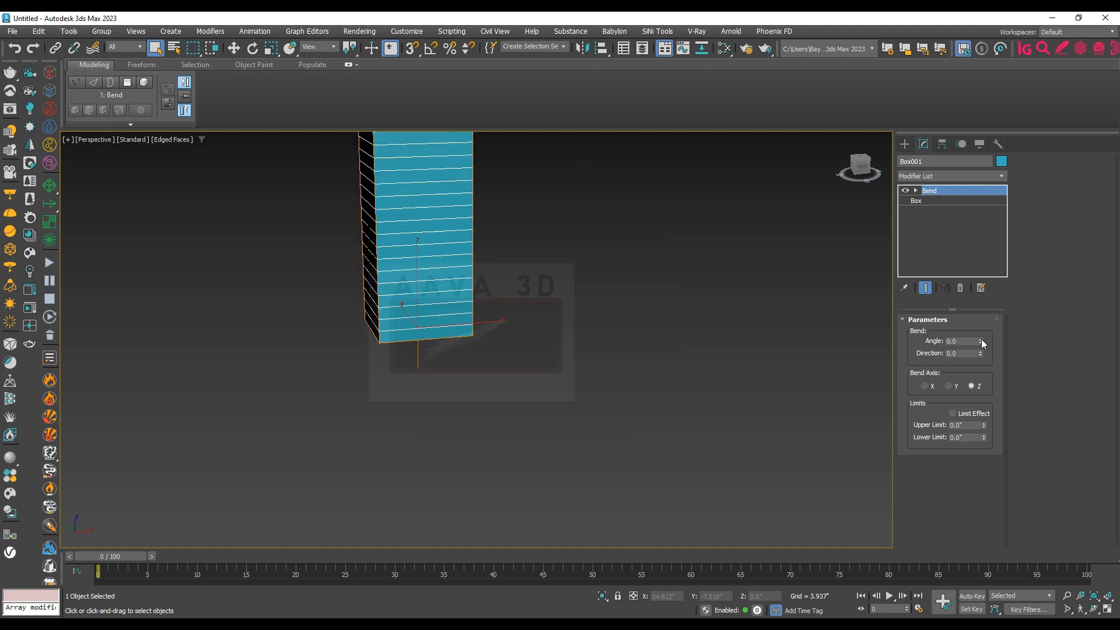
middle_click_drag(576, 273, 589, 411, "alt")
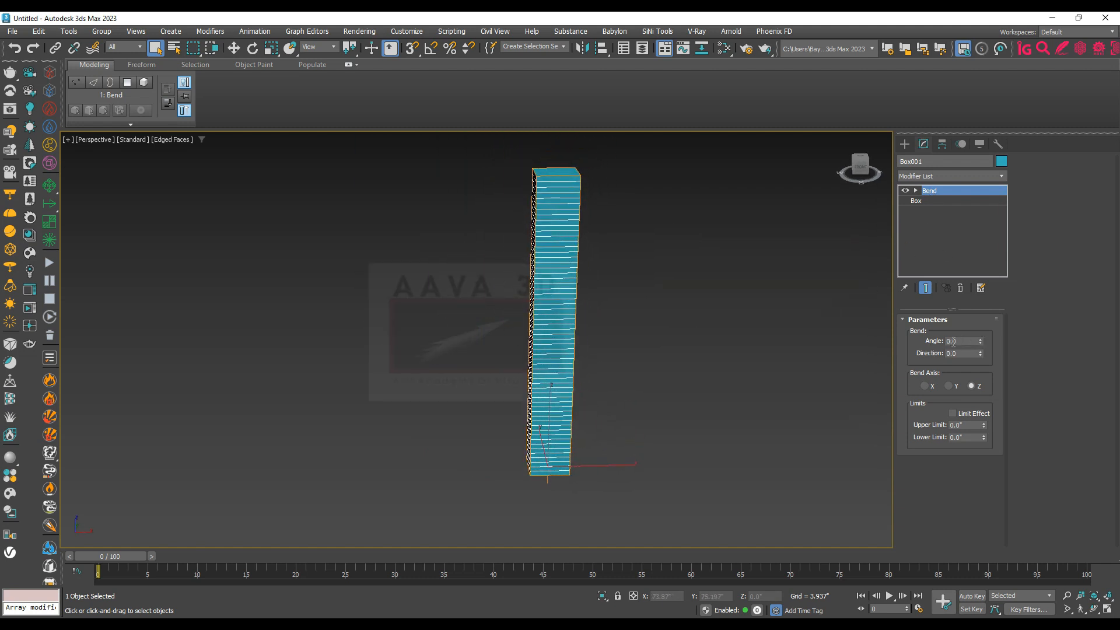
left_click_drag(966, 341, 925, 344)
type("90")
key("Return")
middle_click_drag(758, 338, 603, 358, "alt")
middle_click_drag(521, 457, 530, 299, "alt")
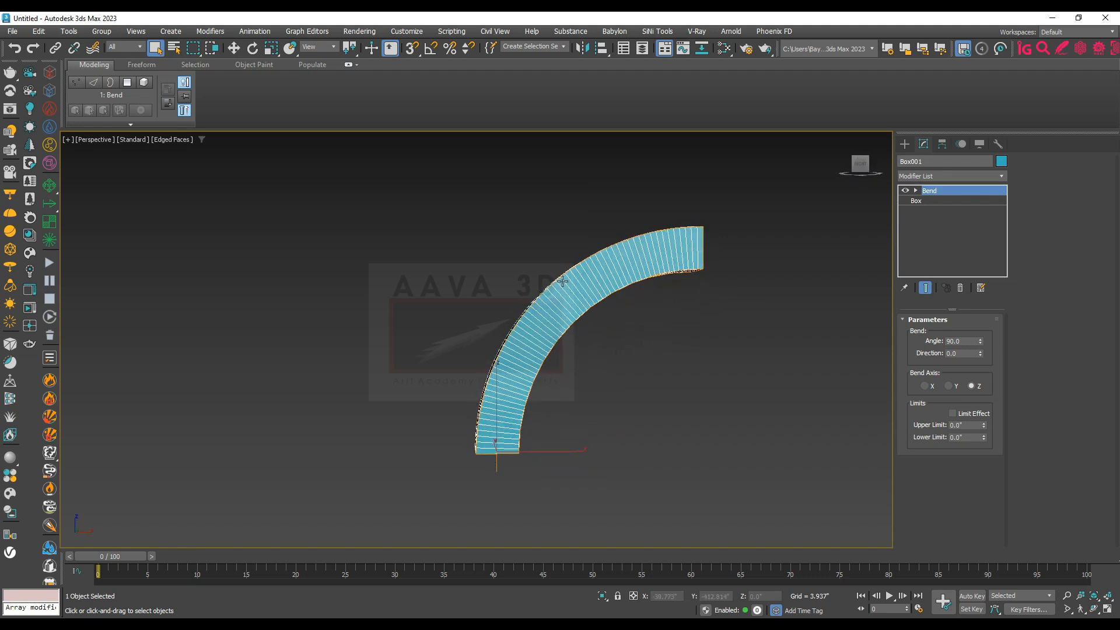
middle_click_drag(646, 391, 682, 426, "alt")
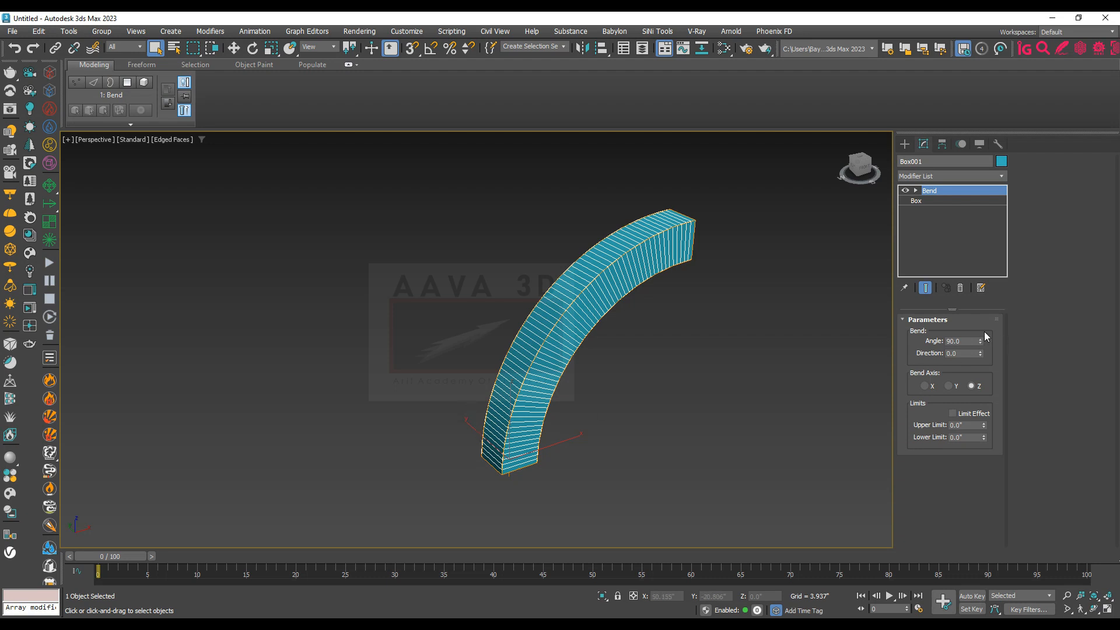
Swing the Bend direction freely around the box, and try the exact values 90 and -90 degrees
left_click_drag(982, 354, 980, 459)
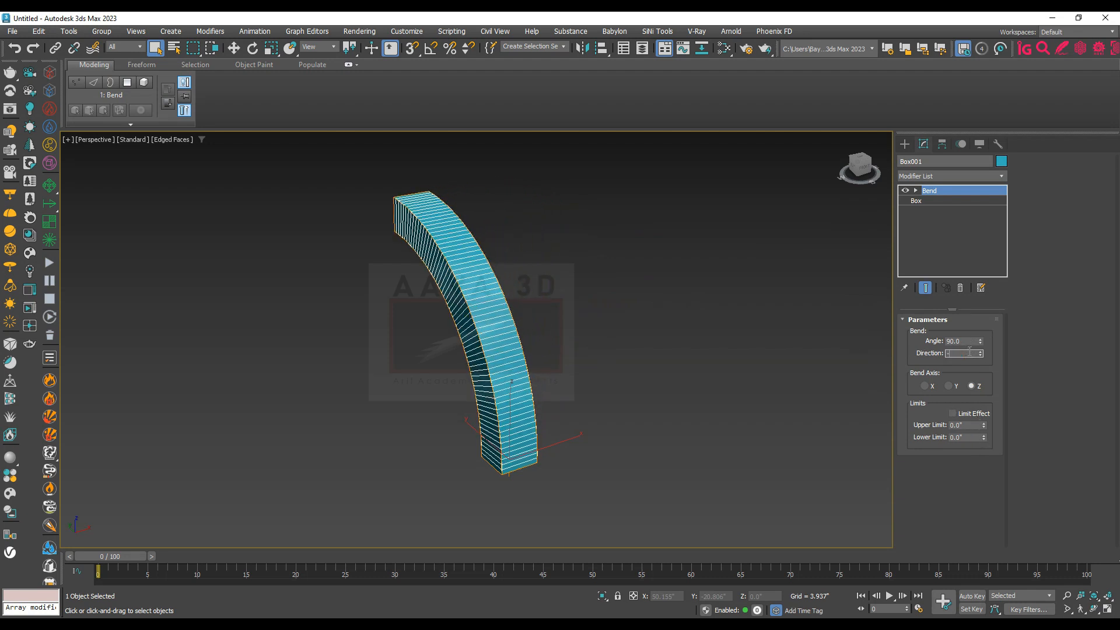
type("90")
key("Return")
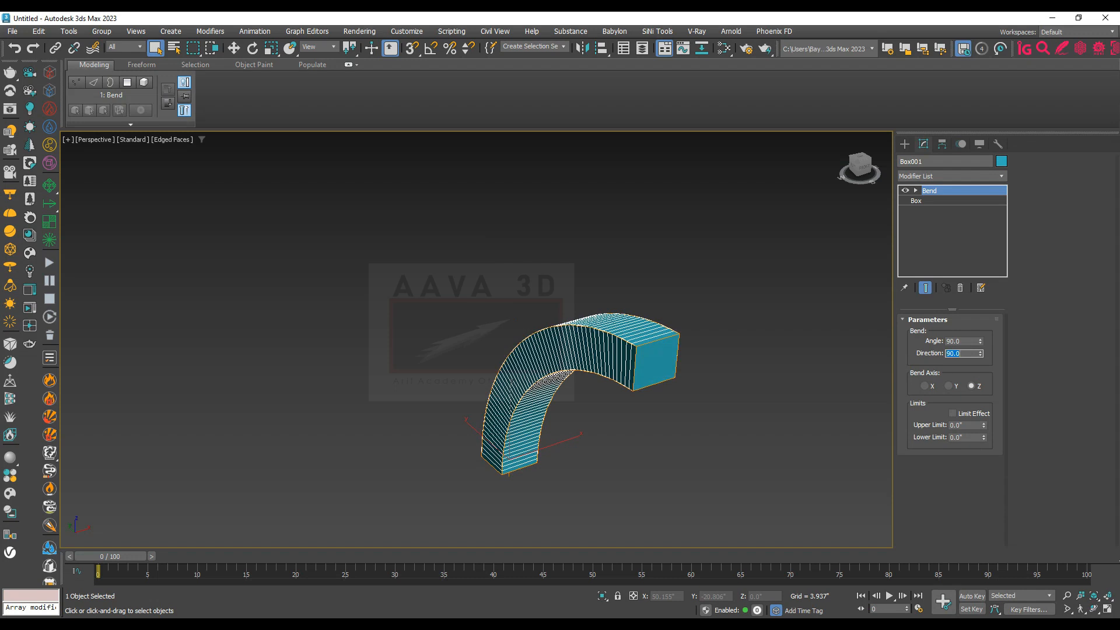
type("-90")
key("Return")
middle_click_drag(592, 336, 573, 325, "alt")
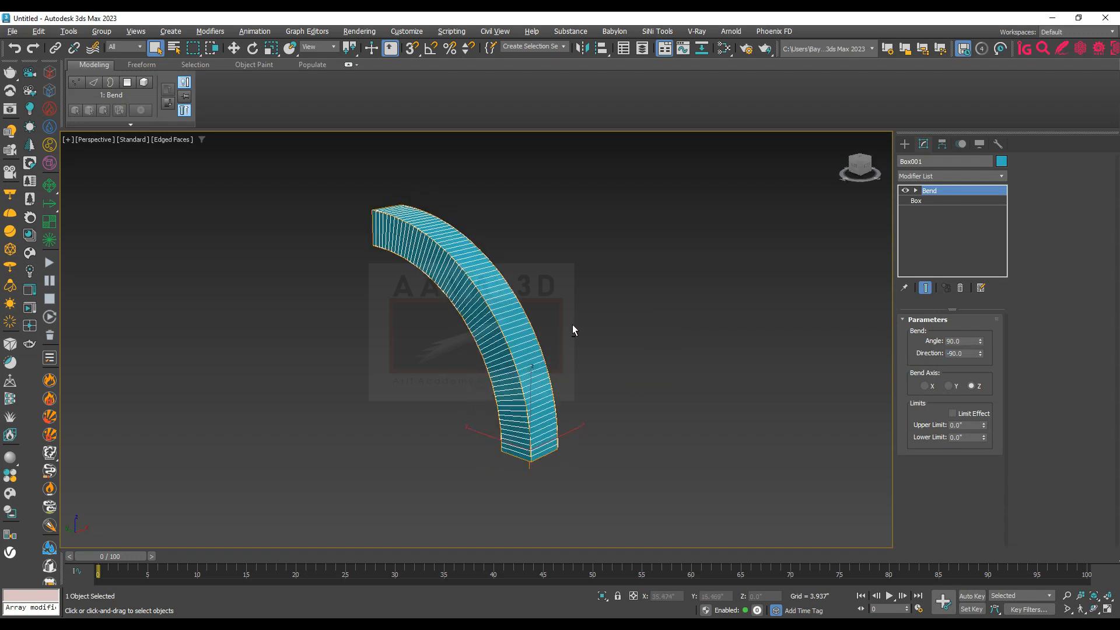
Try the Bend direction at 90 degrees again and check the arc from the front
left_click(959, 353)
type("90")
key("Return")
mouse_move(799, 351)
middle_mouse_down("alt")
mouse_move(625, 362)
mouse_move(800, 371)
middle_mouse_up("alt")
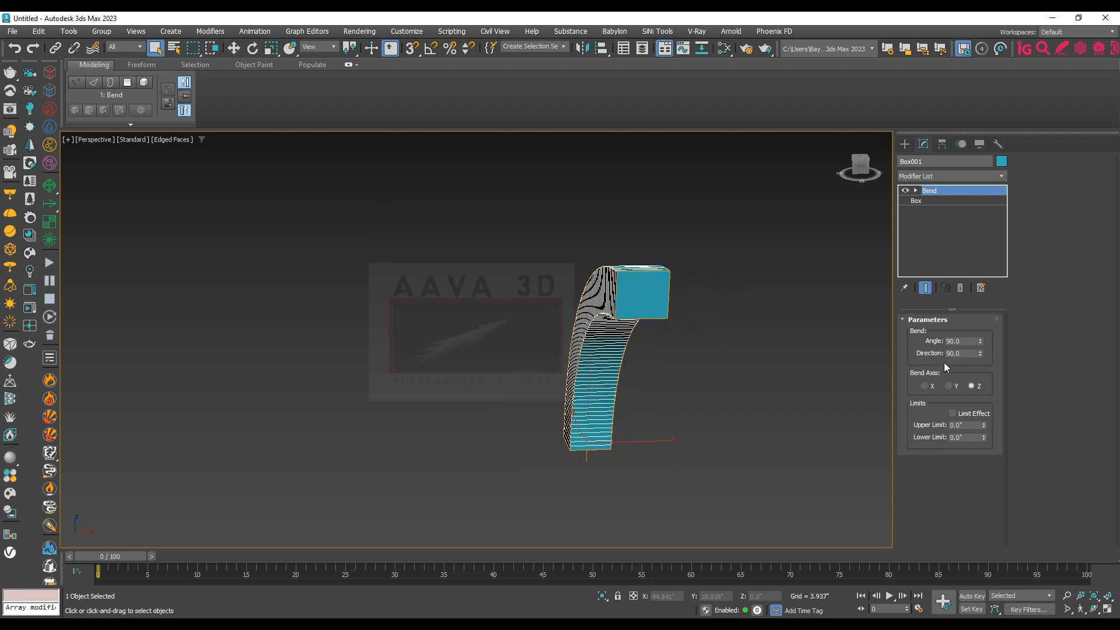
Sweep the Bend direction to other values, set it to -180 degrees, and view the arc from the front
left_click_drag(980, 354, 1017, 533)
middle_click_drag(671, 383, 652, 393, "alt")
double_click(959, 354)
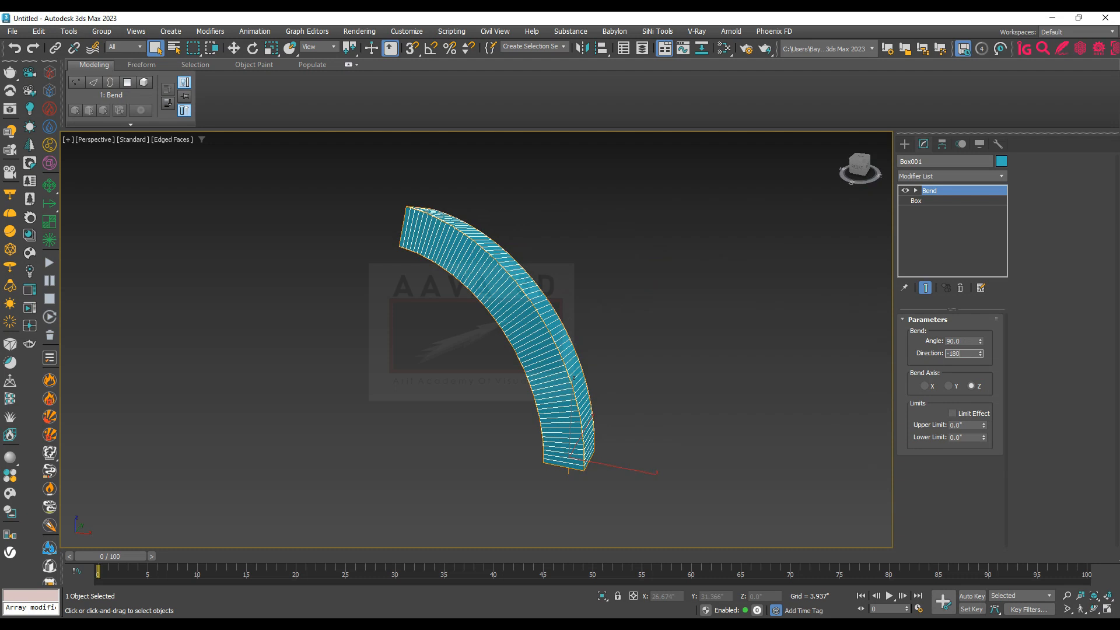
key("Return")
middle_click_drag(864, 326, 742, 322, "alt")
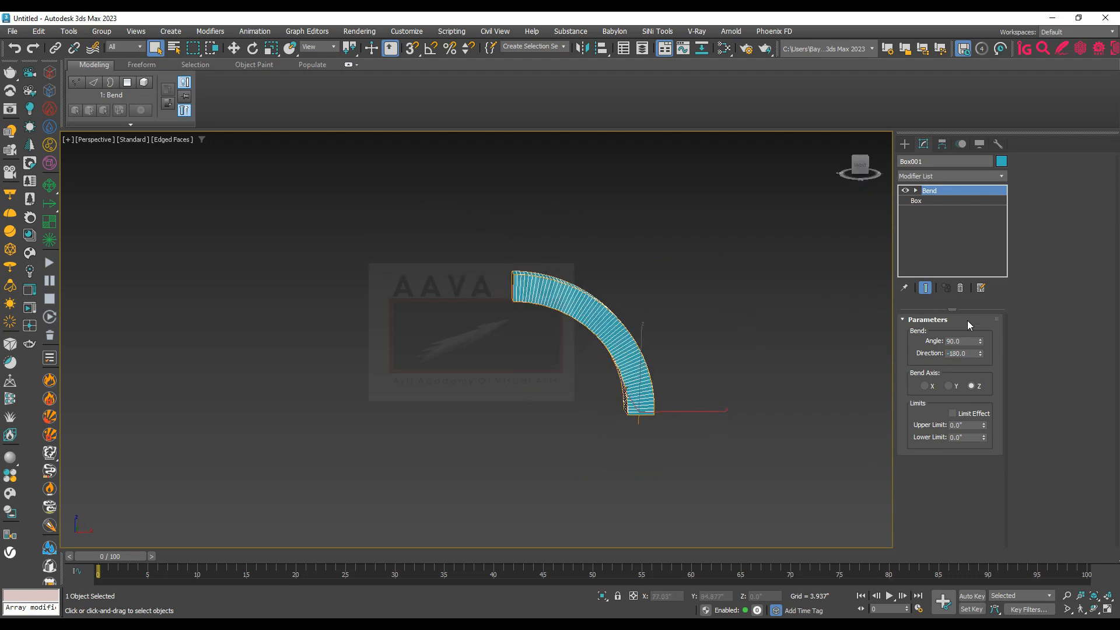
Reset the Bend direction to 0, turn it to 90 degrees, and inspect the arc up close from several sides
right_click(979, 353)
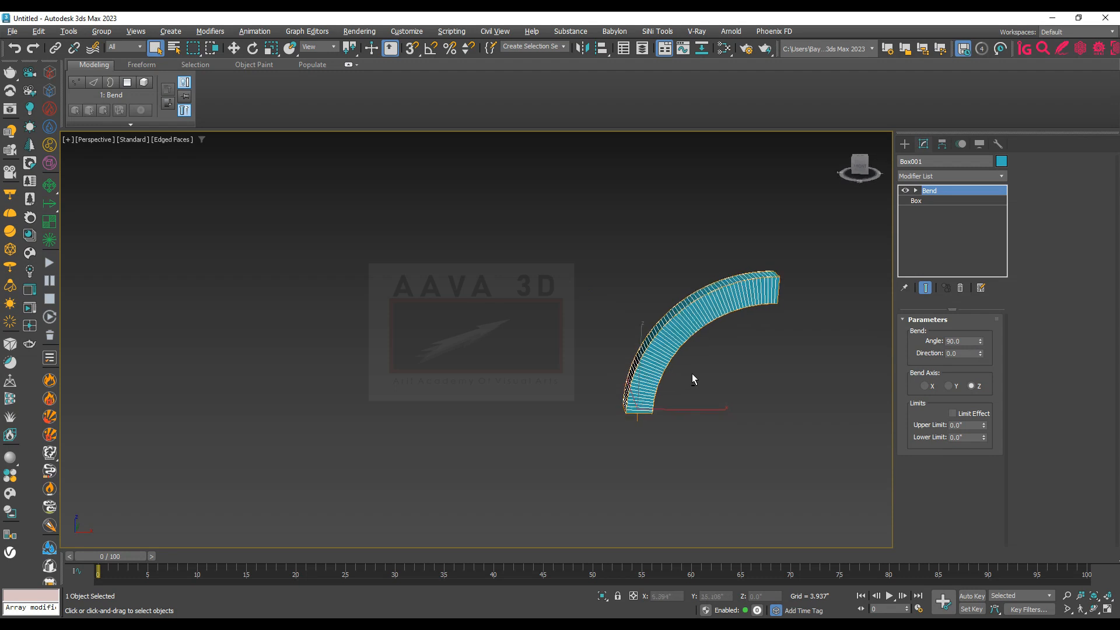
left_click_drag(980, 353, 974, 242)
middle_click_drag(783, 353, 935, 377, "alt")
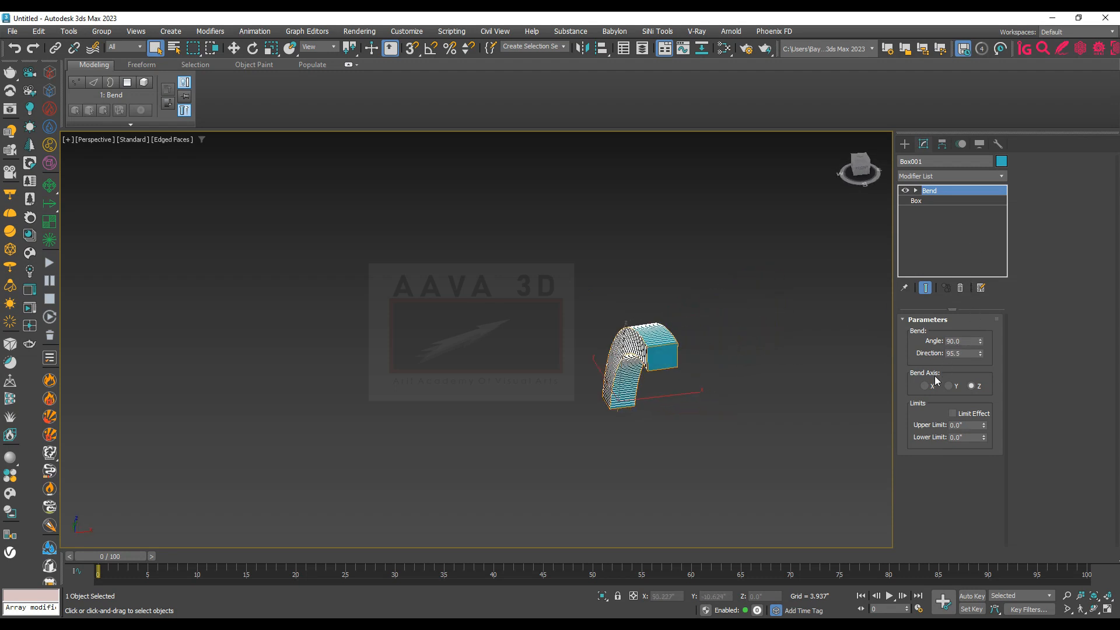
key("Return")
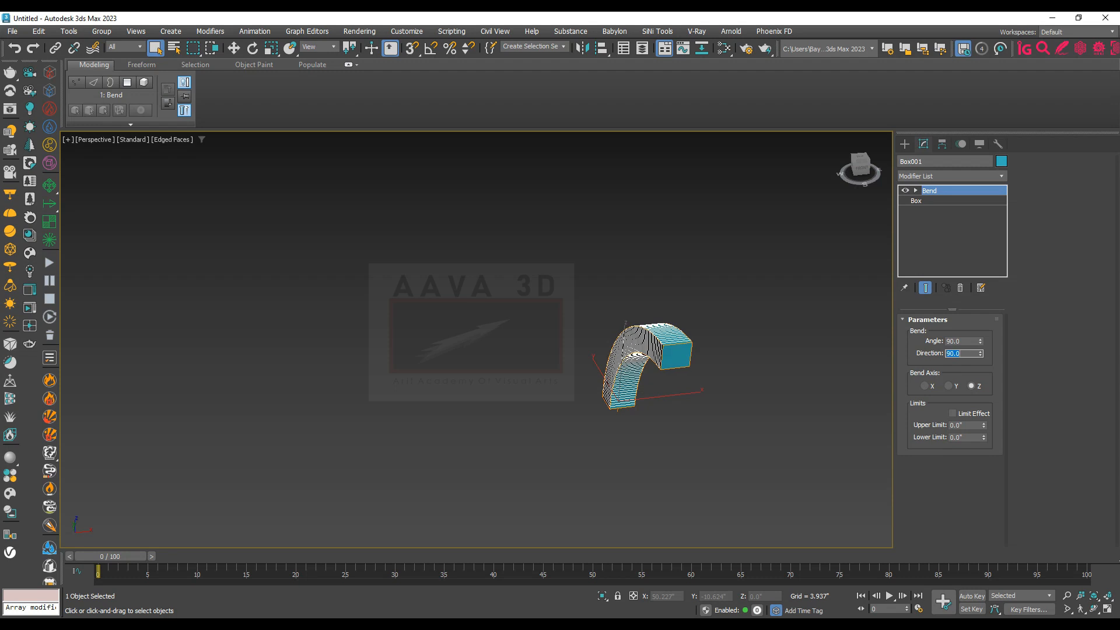
middle_click_drag(692, 408, 571, 340)
scroll(563, 380, "up", 4)
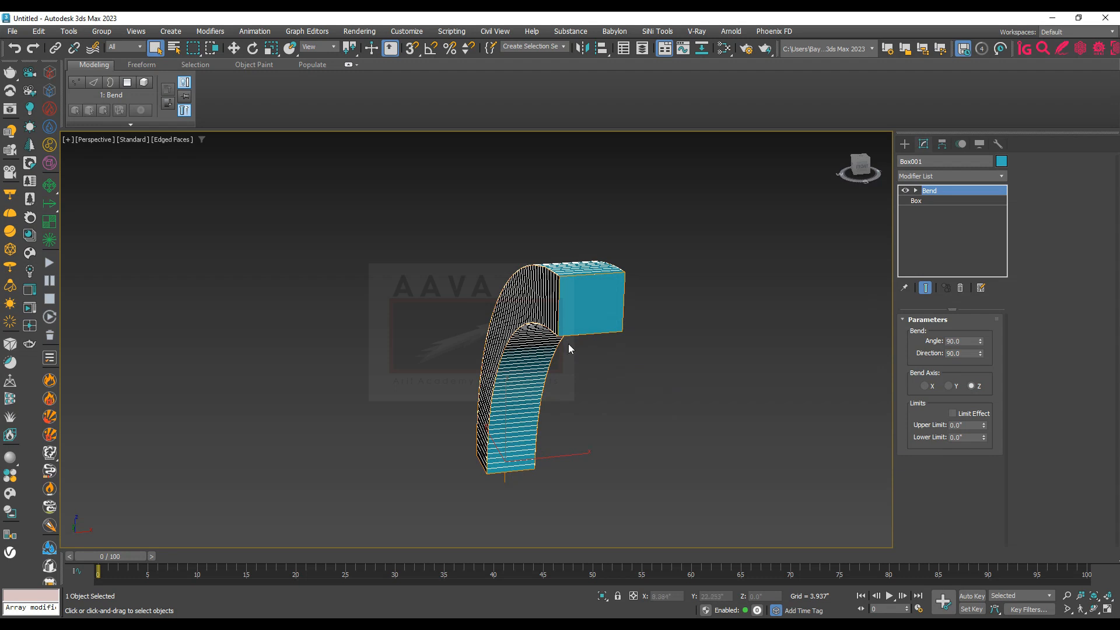
middle_click_drag(566, 345, 627, 332, "alt")
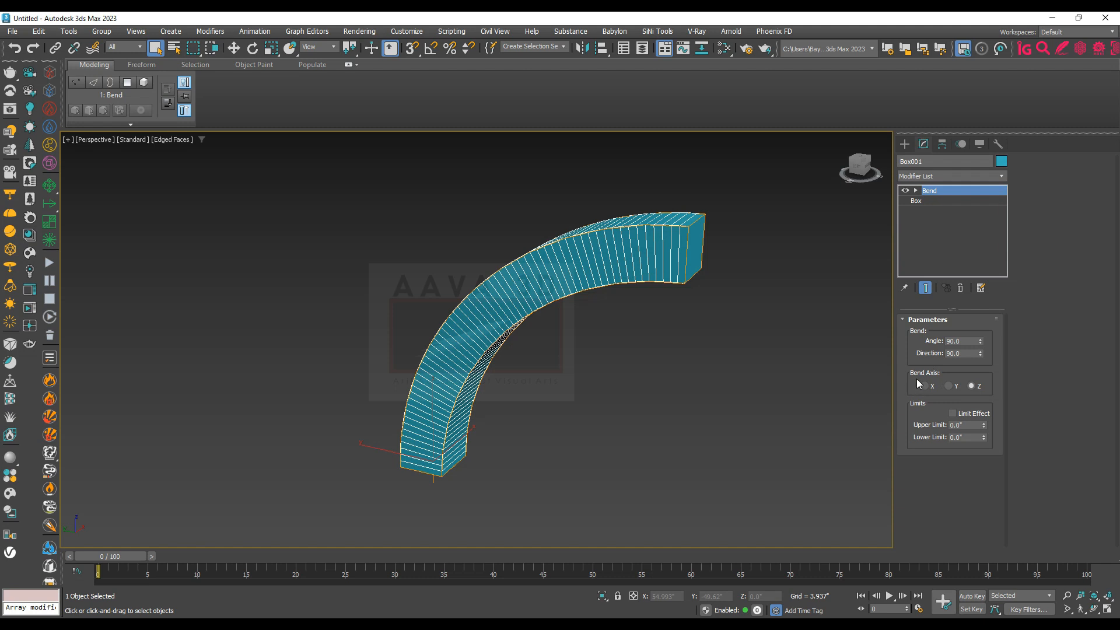
mouse_move(735, 367)
middle_mouse_down("alt")
mouse_move(667, 352)
mouse_move(729, 368)
middle_mouse_up("alt")
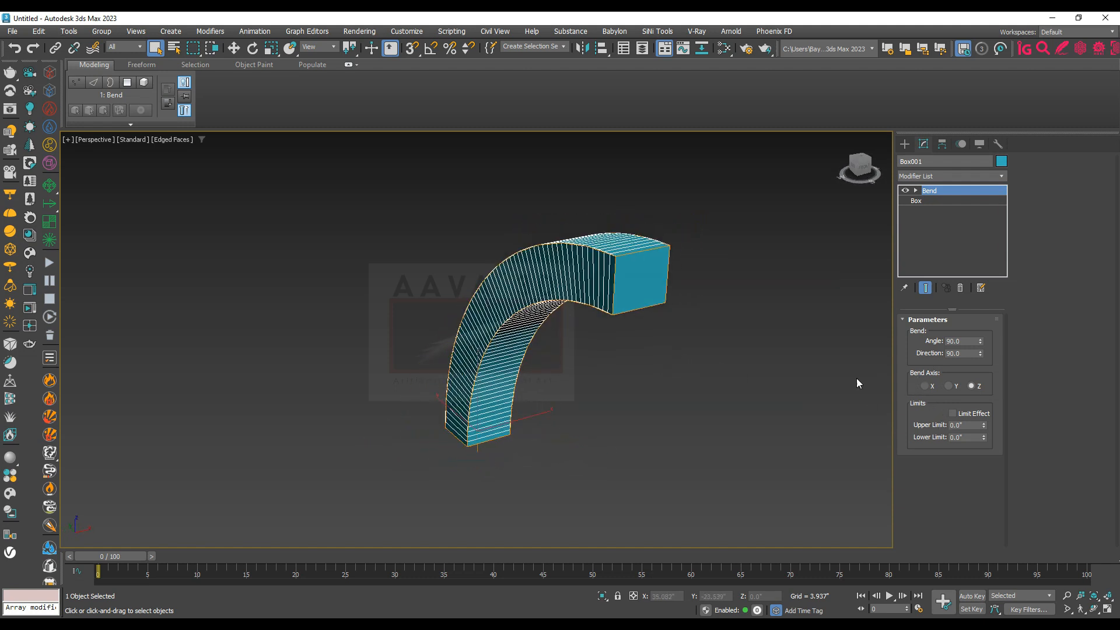
Switch the bend axis to Y with the direction reset to 0, and raise the Bend angle to 115 degrees
left_click(949, 386)
mouse_move(729, 367)
middle_mouse_down("alt")
mouse_move(687, 369)
mouse_move(717, 373)
middle_mouse_up("alt")
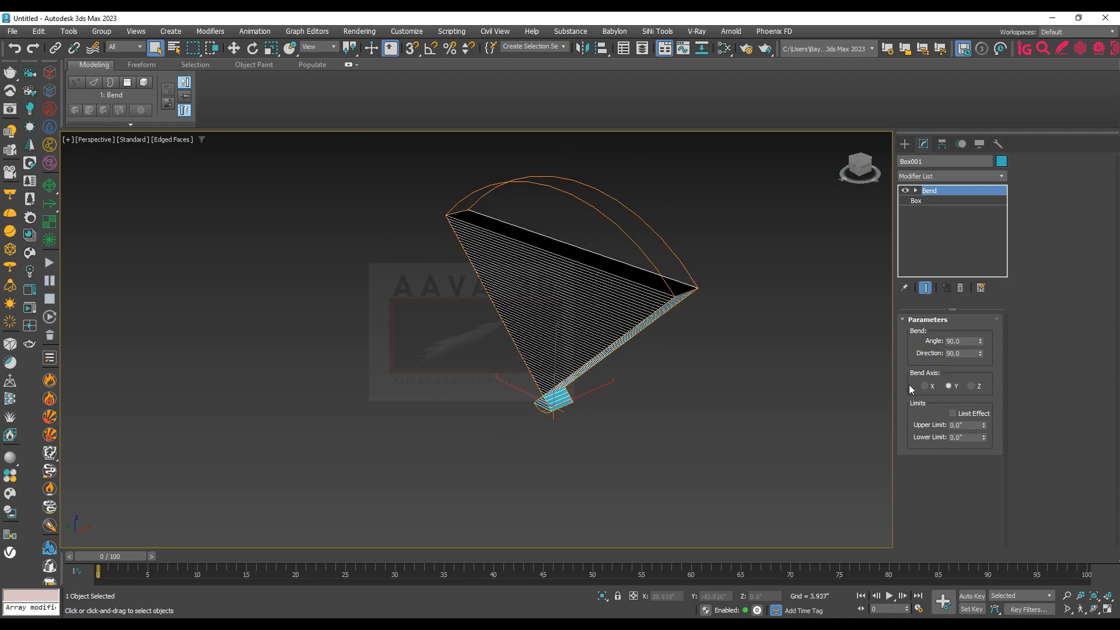
right_click(980, 355)
left_click_drag(981, 342, 982, 309)
middle_click_drag(860, 259, 556, 185, "alt")
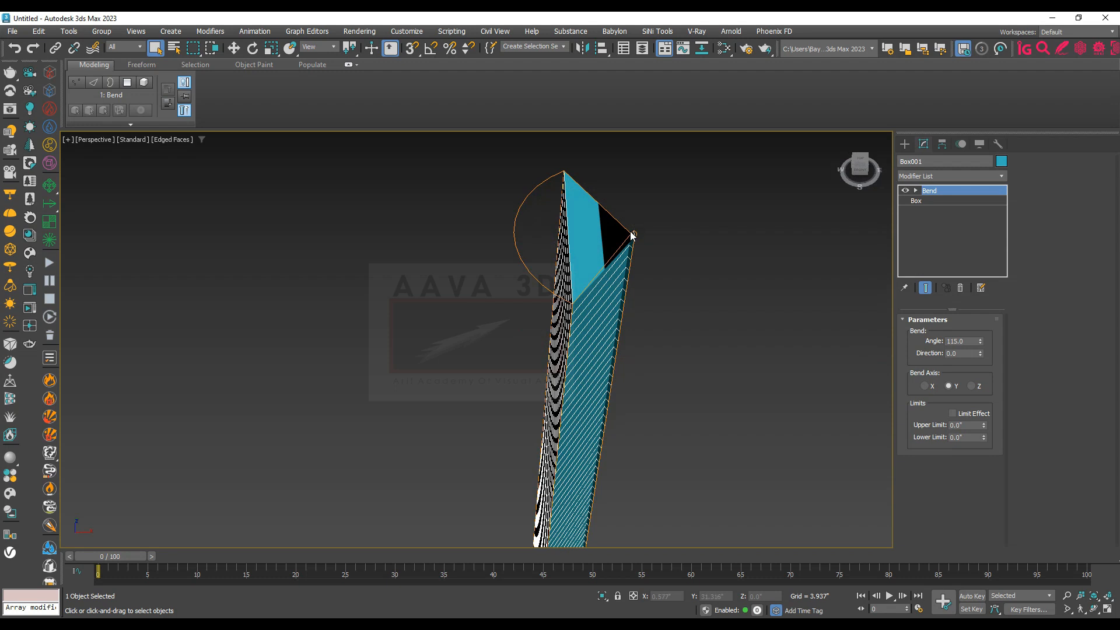
Set the Bend angle to 66 degrees and compare the flat box end with the curved Bend gizmo
right_click(981, 343)
left_click_drag(981, 343, 964, 267)
middle_click_drag(659, 287, 615, 307, "alt")
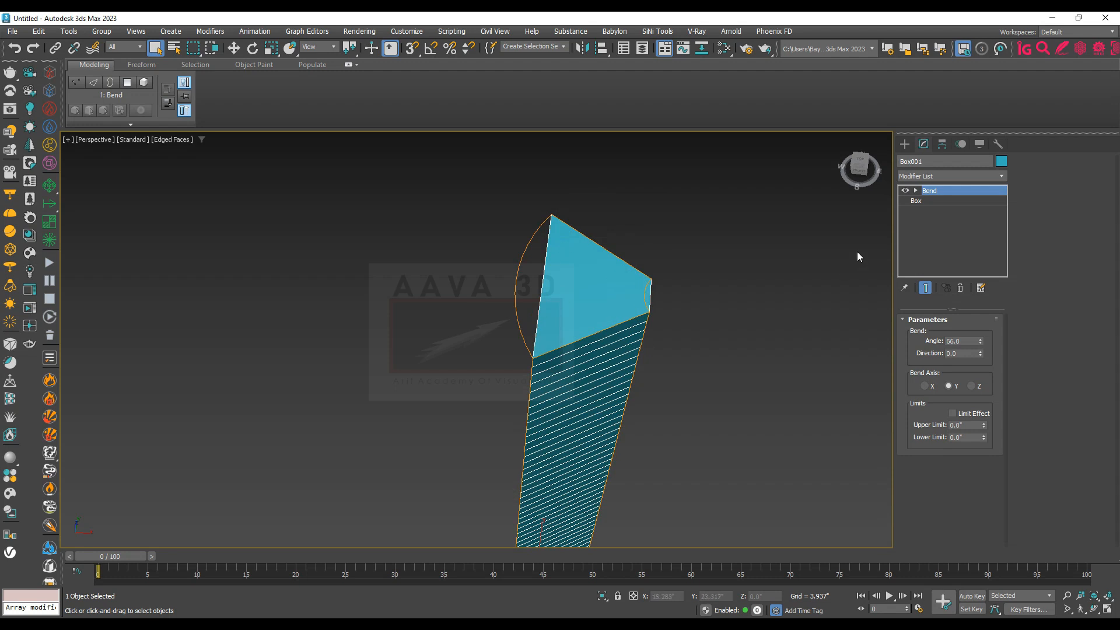
left_click(928, 201)
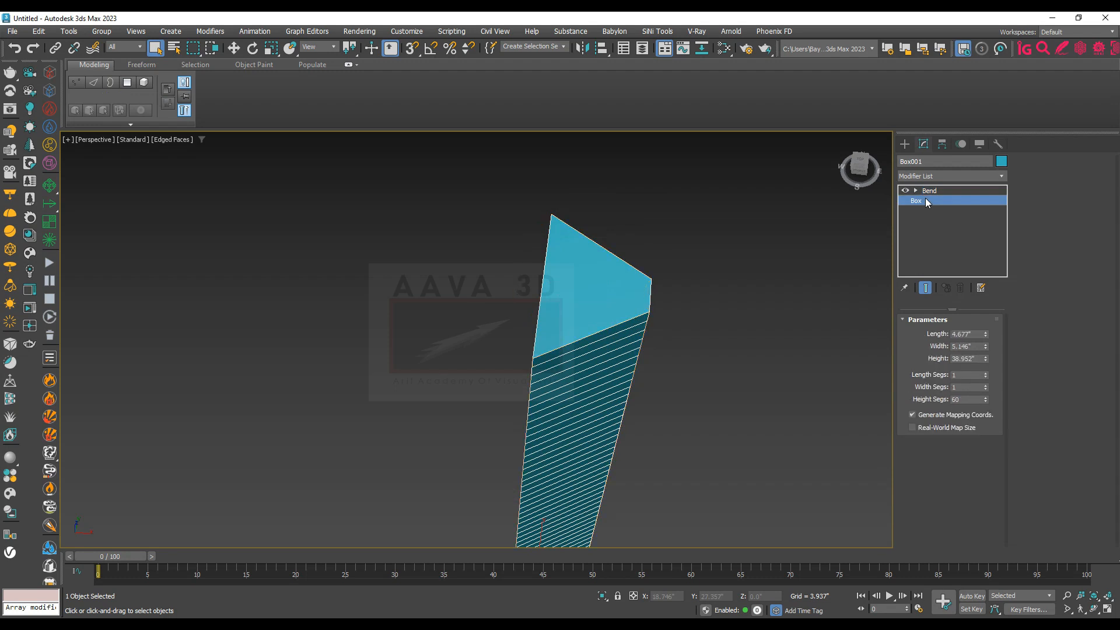
left_click(931, 192)
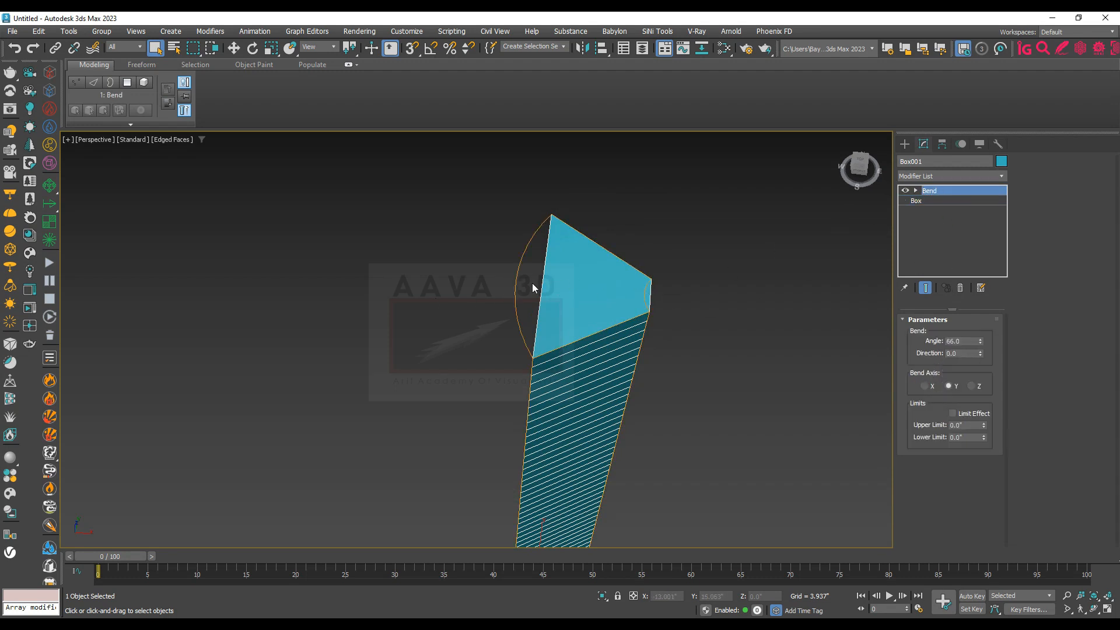
scroll(537, 299, "up", 3)
scroll(548, 300, "down", 2)
scroll(543, 272, "down", 1)
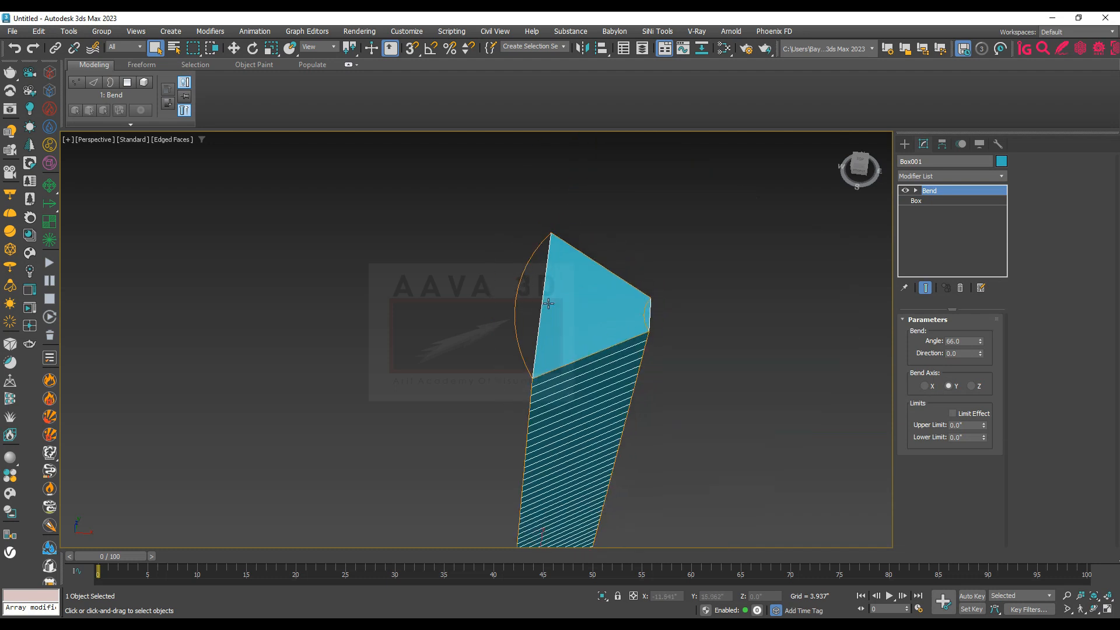
Increase the base box to 2 width segments and 11 length segments to round the bent end
left_click(925, 200)
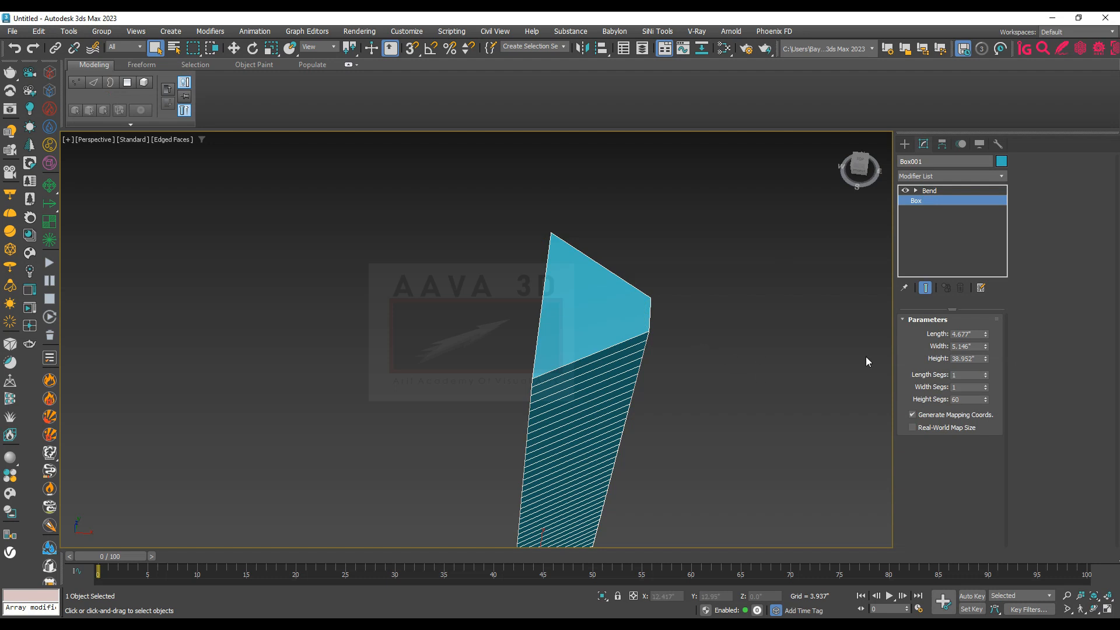
left_click(986, 383)
left_click(986, 373)
left_click(986, 373)
left_click(986, 373)
left_click(986, 373)
left_click(986, 373)
left_click(986, 373)
left_click(986, 373)
left_click(985, 373)
left_click(986, 373)
left_click(986, 373)
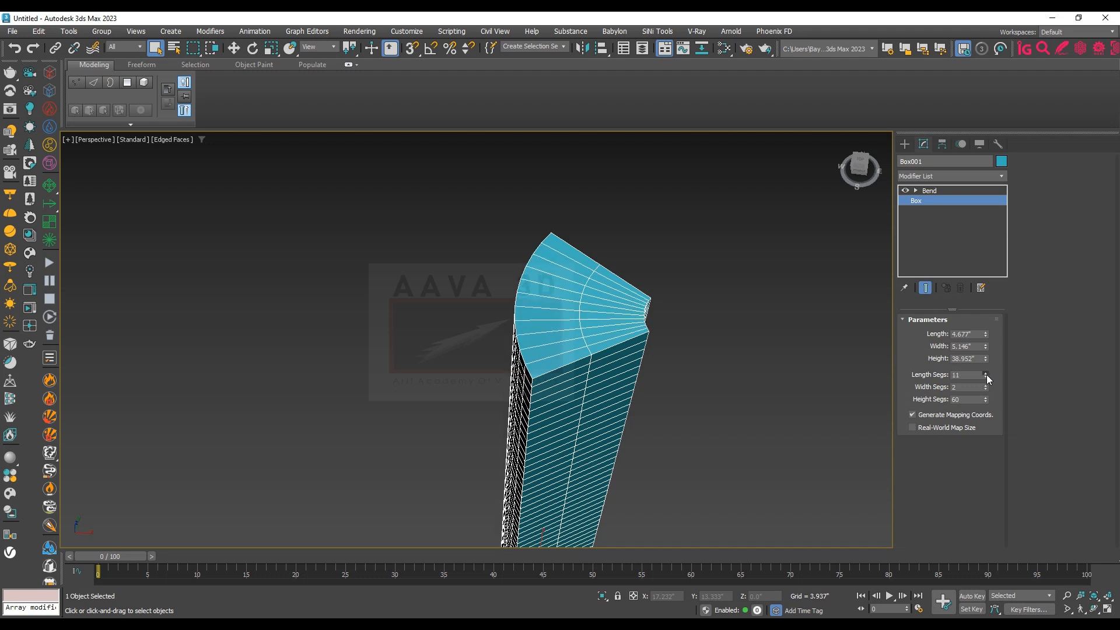
middle_click_drag(642, 327, 692, 295, "alt")
Raise the Bend angle to 79 degrees and switch the bend axis to X
left_click(956, 191)
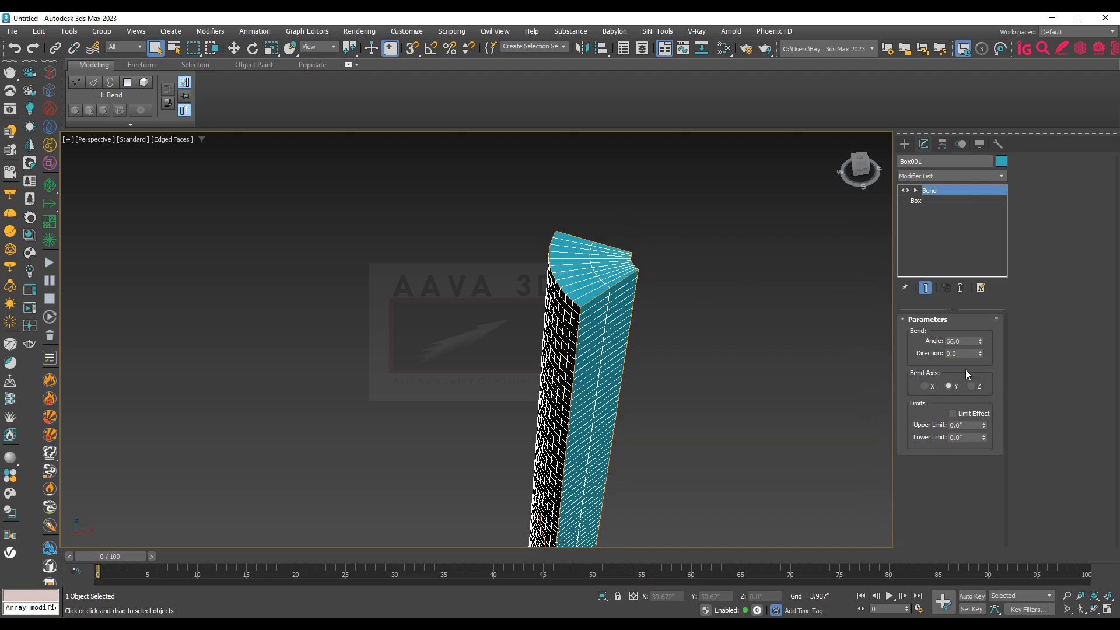
mouse_move(980, 341)
left_mouse_down()
mouse_move(968, 499)
mouse_move(979, 329)
mouse_move(980, 340)
left_mouse_up()
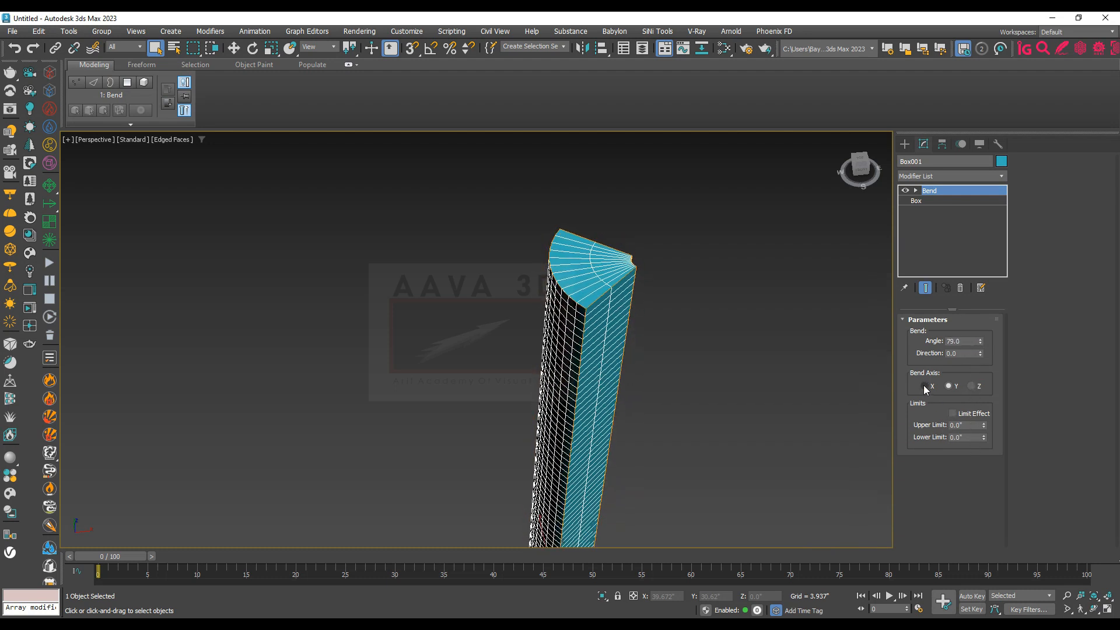
scroll(602, 357, "down", 4)
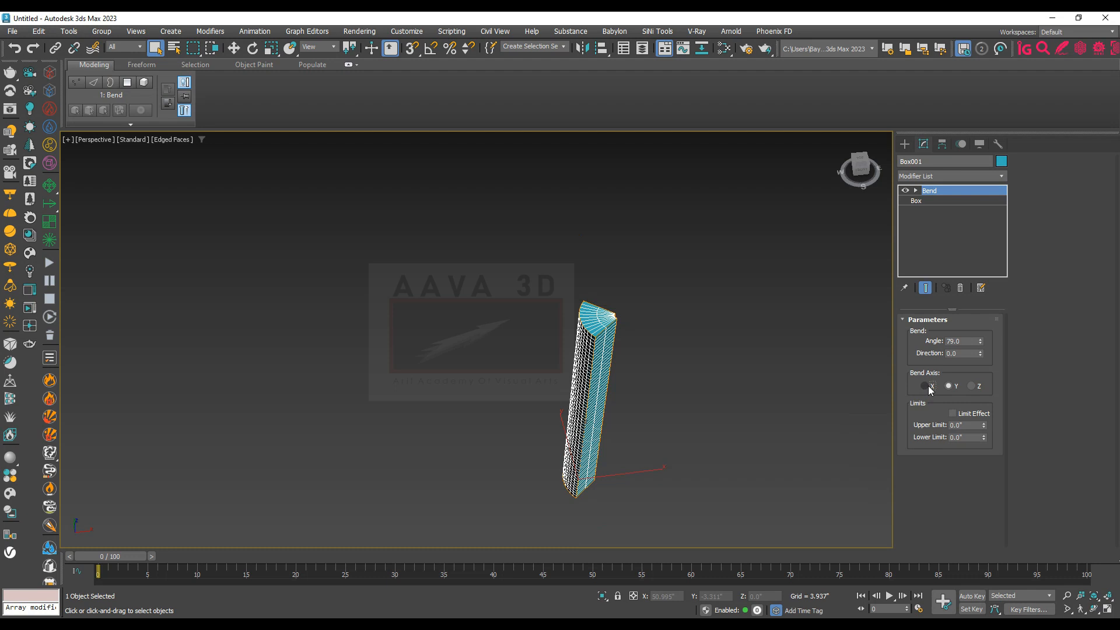
left_click(925, 386)
middle_click_drag(724, 386, 716, 372, "alt")
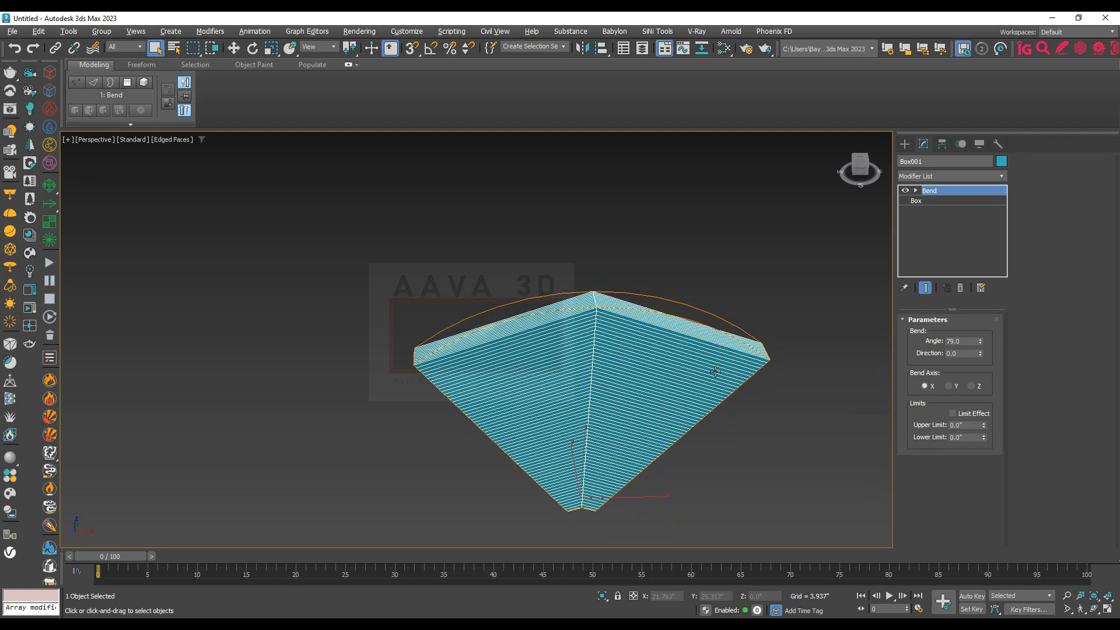
Raise the Bend angle to 151 degrees and check the fan shape against the gizmo's curve
left_click_drag(980, 341, 973, 257)
middle_click_drag(630, 318, 633, 289, "alt")
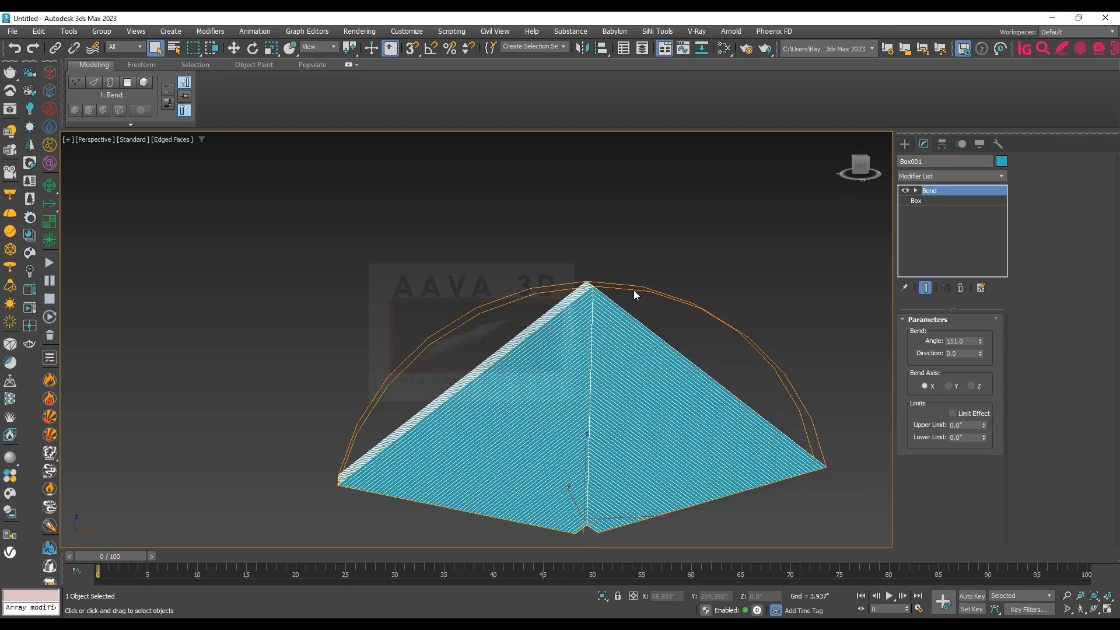
middle_click_drag(743, 412, 730, 383)
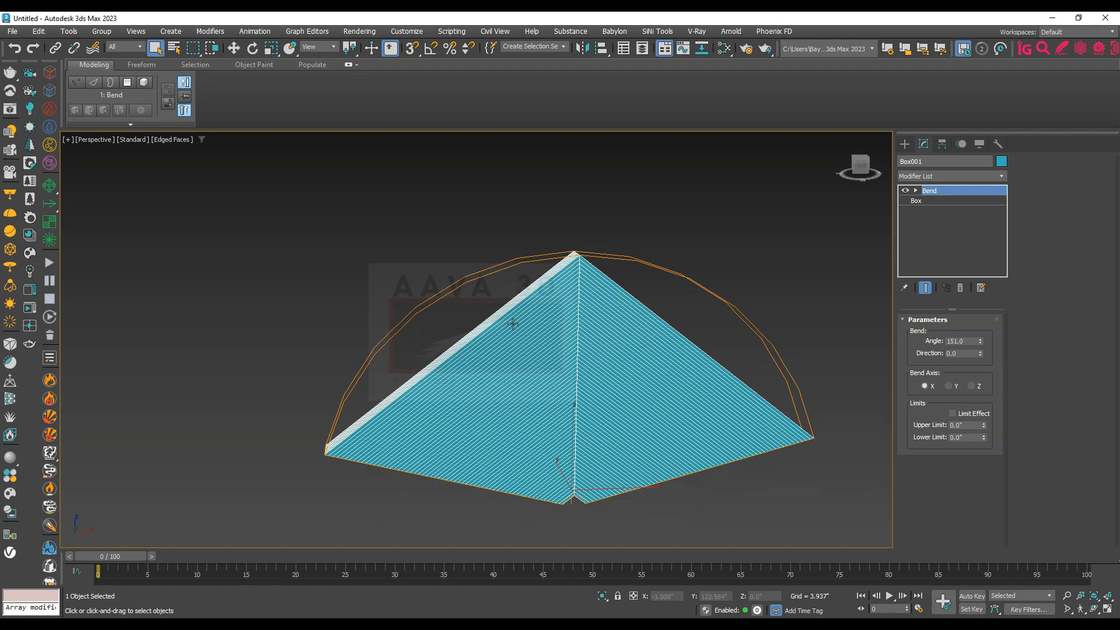
middle_click_drag(541, 274, 554, 271, "alt")
Increase the base box's width segments to 14 to smooth the fan's outer edge
left_click(945, 200)
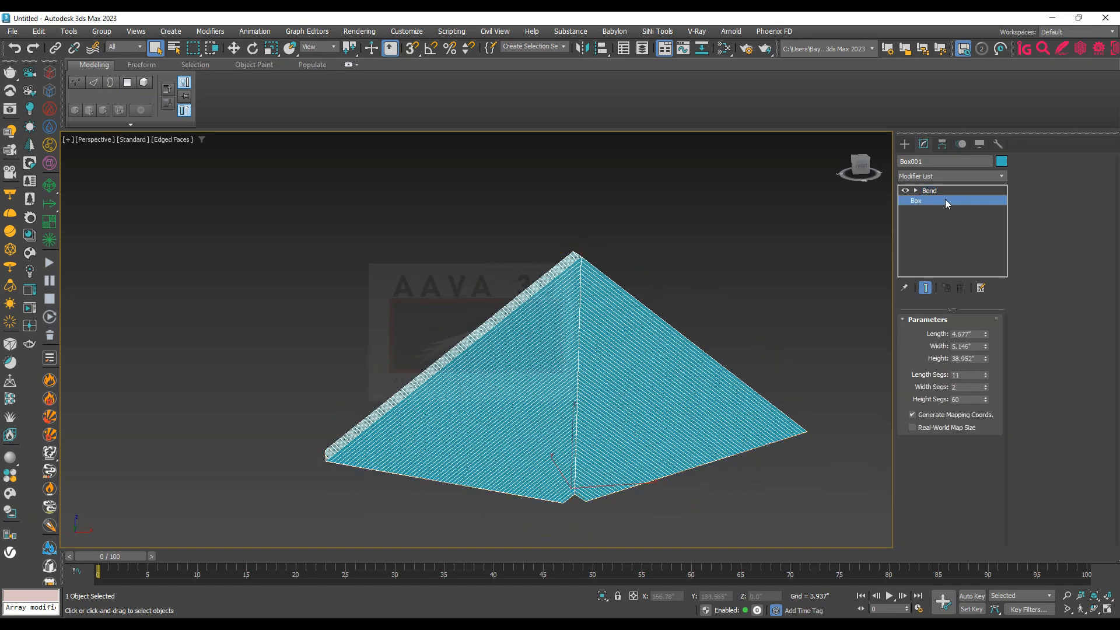
left_click(986, 385)
left_click(985, 385)
left_click(985, 385)
left_click(985, 385)
left_click(985, 385)
left_click(986, 385)
left_click(985, 385)
left_click(986, 385)
left_click(985, 385)
left_click(986, 385)
left_click(985, 385)
left_click(986, 385)
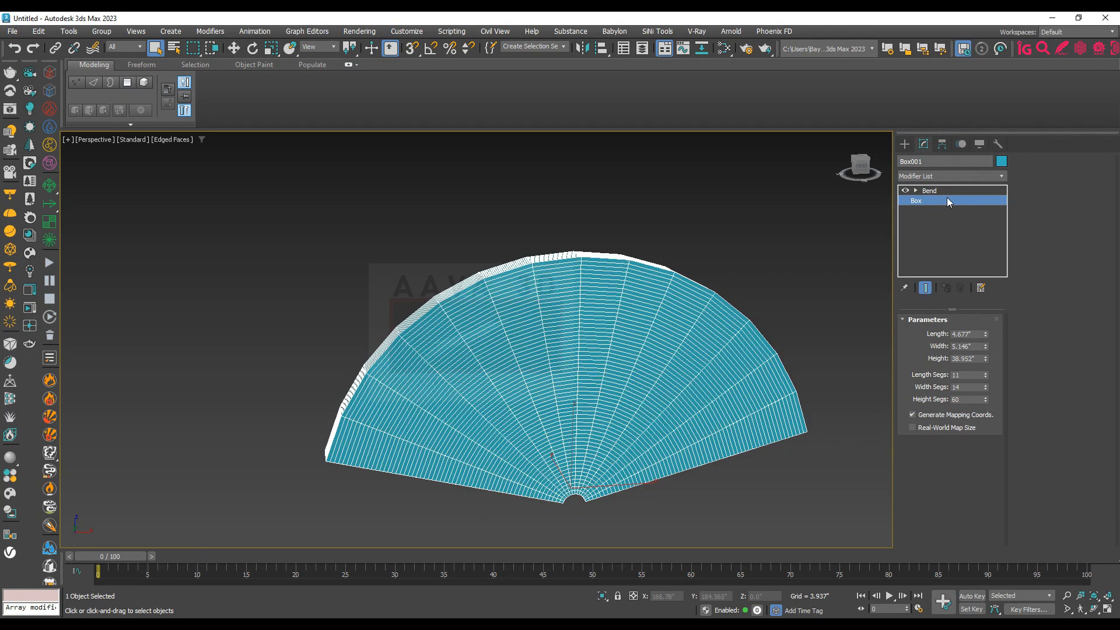
Set the Bend angle to 180 degrees to open the fan into a half disc
key("Up")
left_click(961, 341)
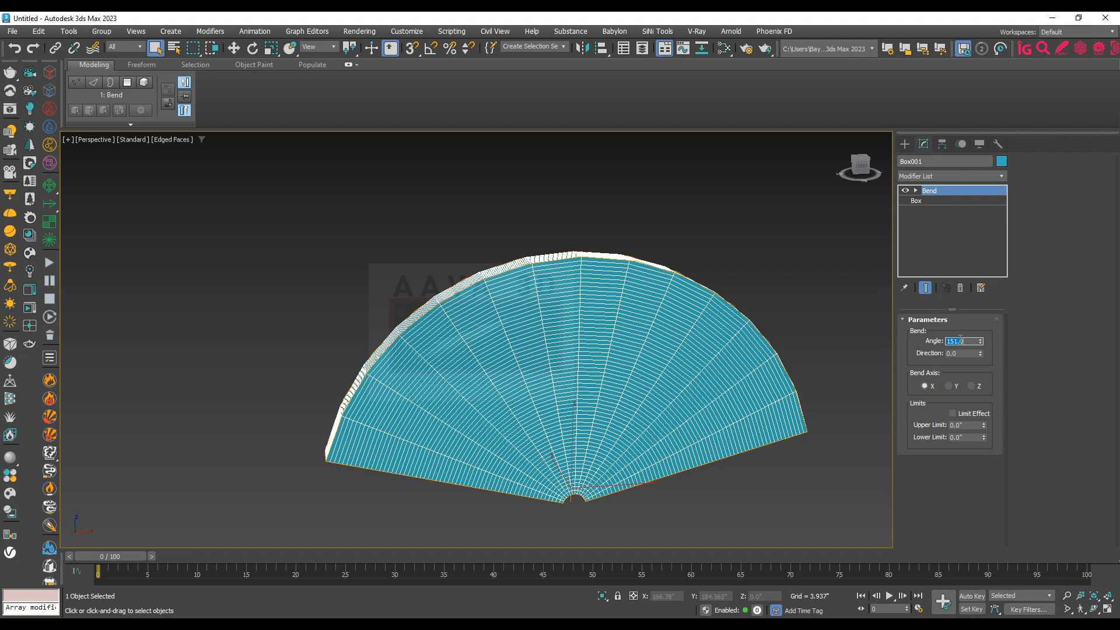
type("180")
key("Return")
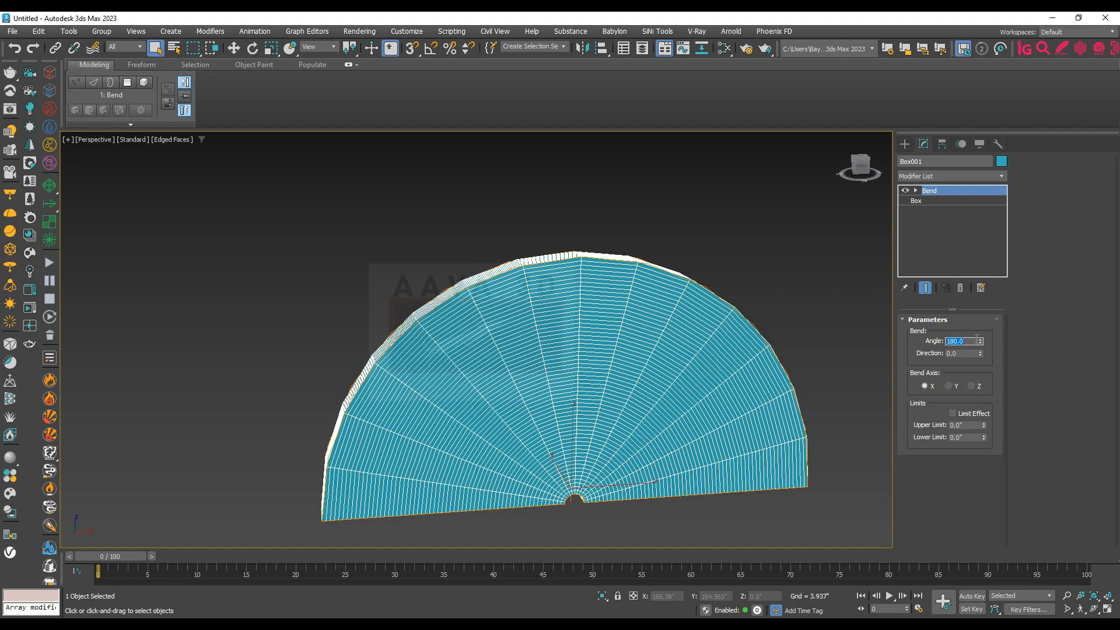
Widen the base box to about 53.67 inches so the fan becomes a broad half ring
left_click(933, 203)
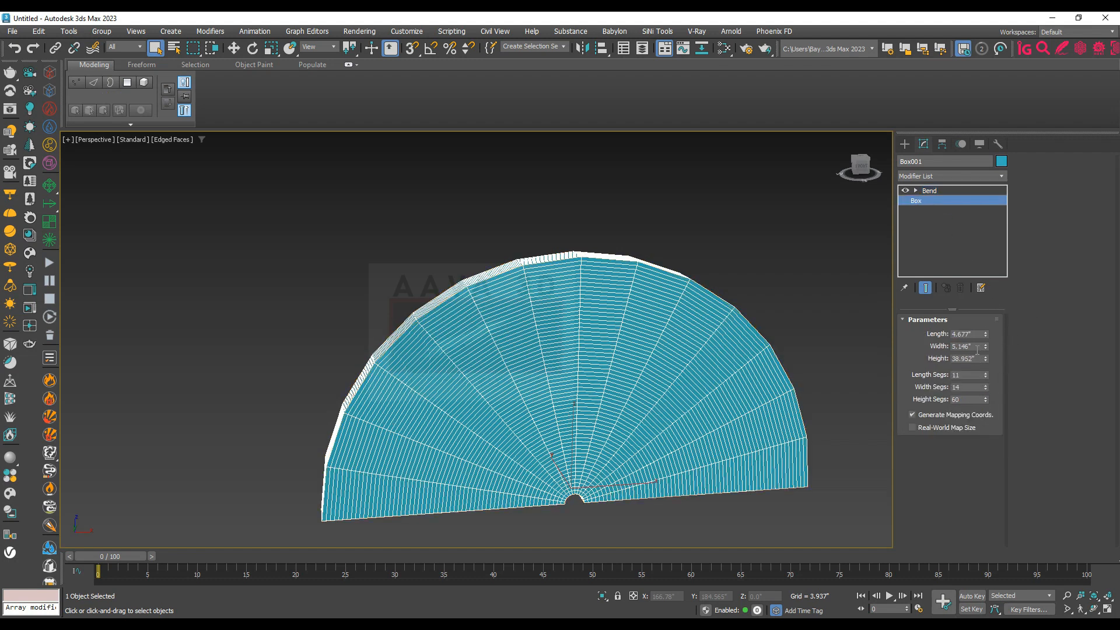
left_click_drag(986, 348, 942, 400)
scroll(597, 375, "down", 4)
mouse_move(595, 372)
middle_mouse_down("alt")
mouse_move(632, 307)
mouse_move(600, 395)
mouse_move(593, 373)
middle_mouse_up("alt")
scroll(607, 440, "up", 4)
middle_click_drag(602, 443, 629, 414, "alt")
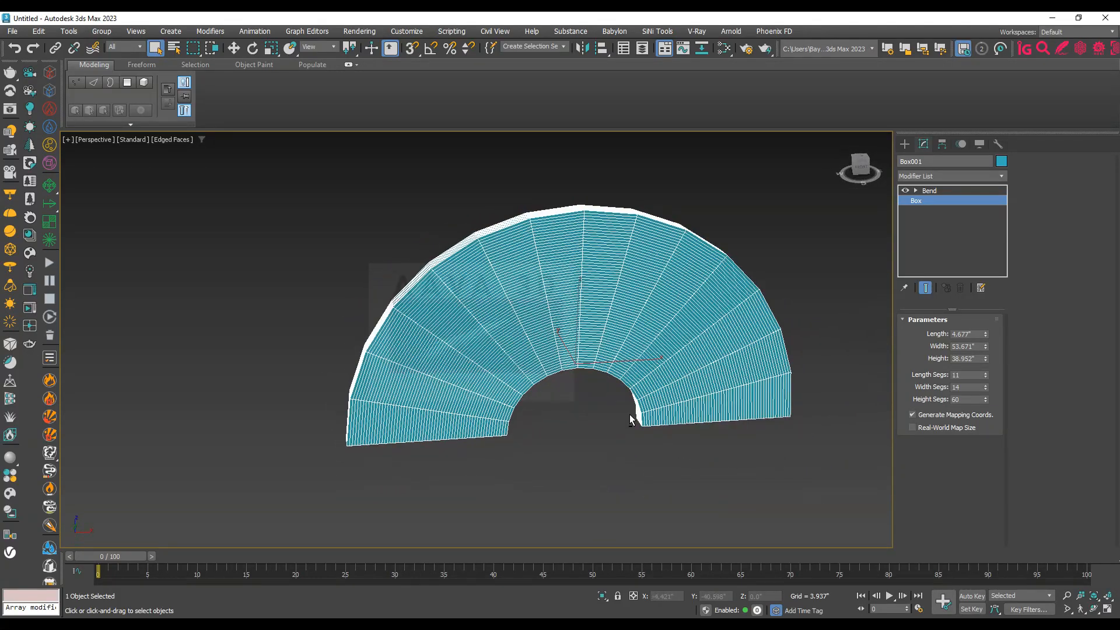
Remove the Bend modifier from the box
left_click(946, 190)
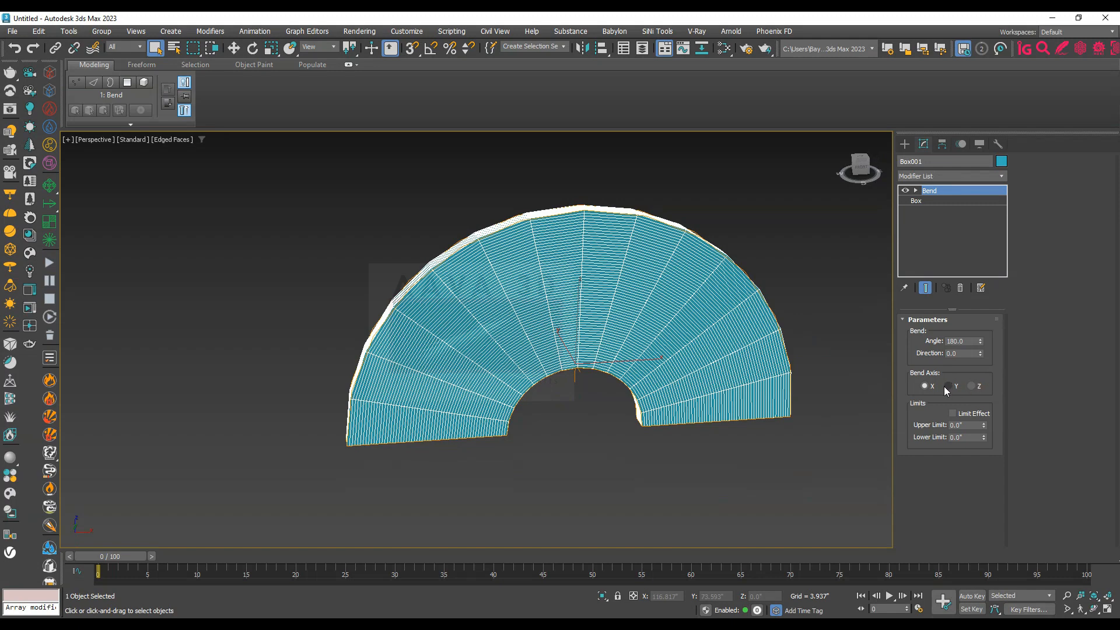
mouse_move(698, 408)
middle_mouse_down("alt")
mouse_move(671, 343)
mouse_move(674, 367)
mouse_move(671, 306)
mouse_move(665, 353)
mouse_move(691, 413)
mouse_move(677, 403)
mouse_move(688, 387)
mouse_move(694, 413)
middle_mouse_up("alt")
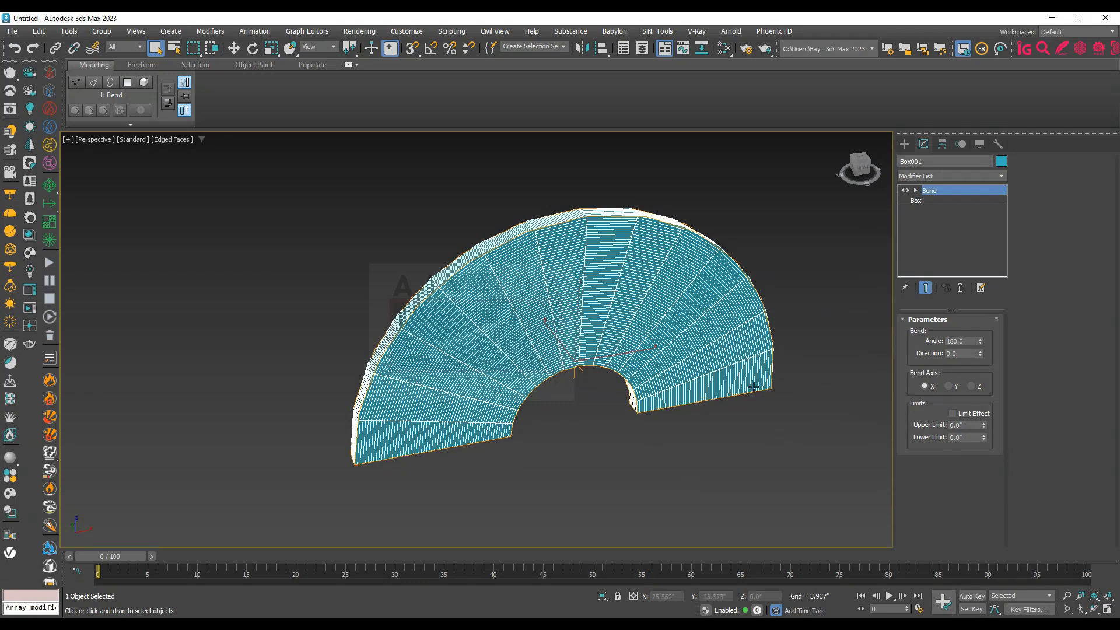
left_click(962, 290)
middle_click_drag(653, 336, 700, 297, "alt")
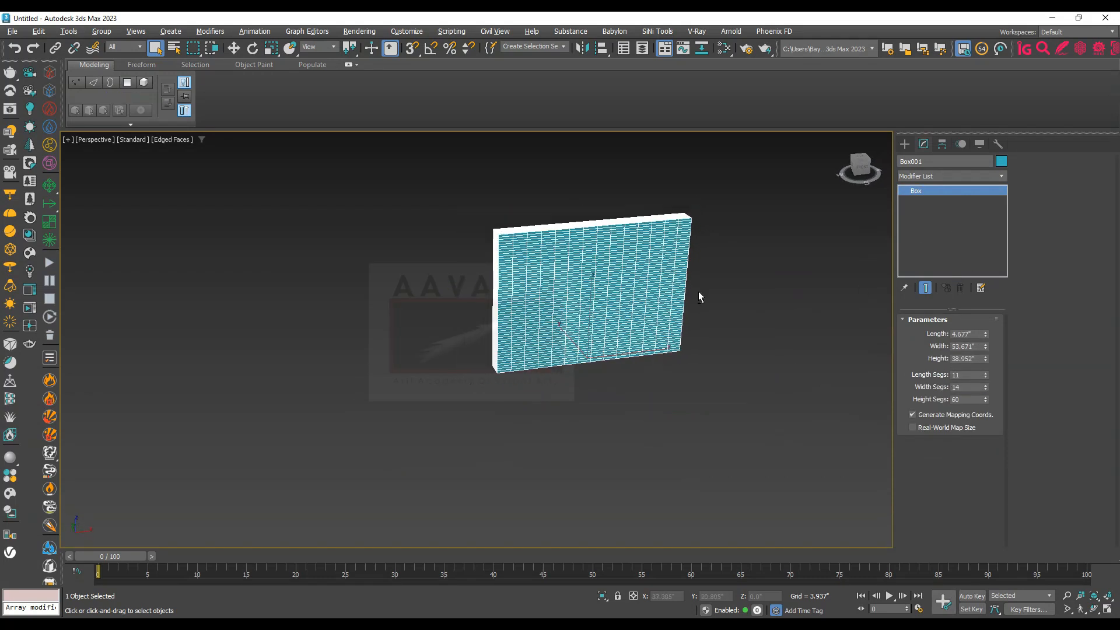
Create a tall cylinder beside the box, about 6 inches in radius and 99.4 inches high
left_click(905, 144)
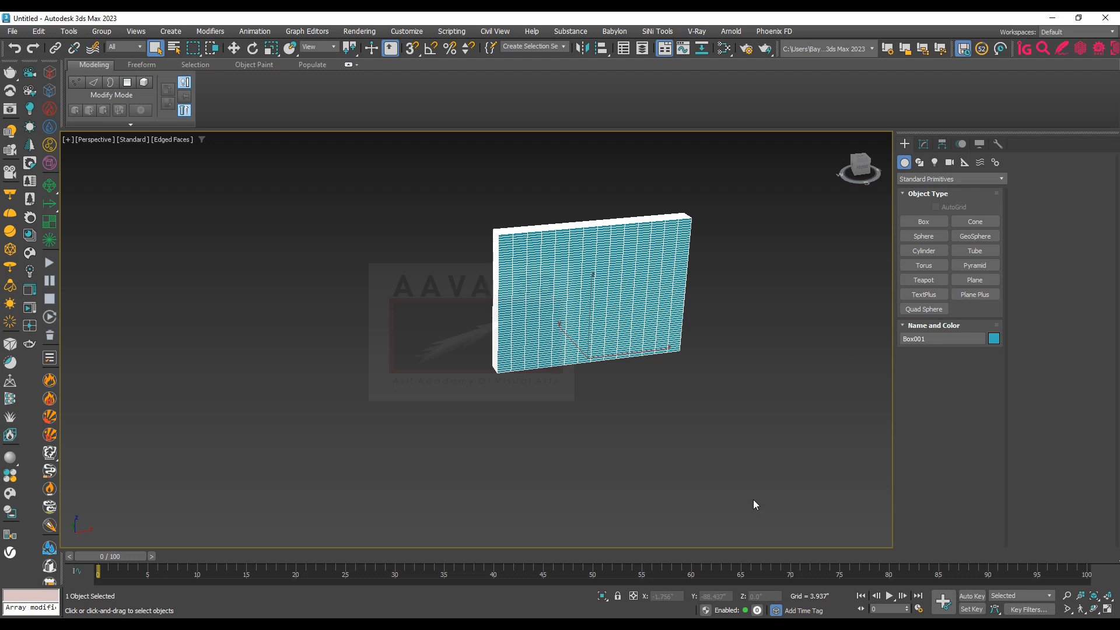
left_click(924, 250)
scroll(649, 402, "down", 2)
left_click_drag(661, 419, 663, 420)
left_click(667, 419)
left_click(738, 153)
middle_click_drag(706, 300, 641, 332)
Add a Bend modifier to the cylinder and raise its angle to 137 degrees
left_click(924, 145)
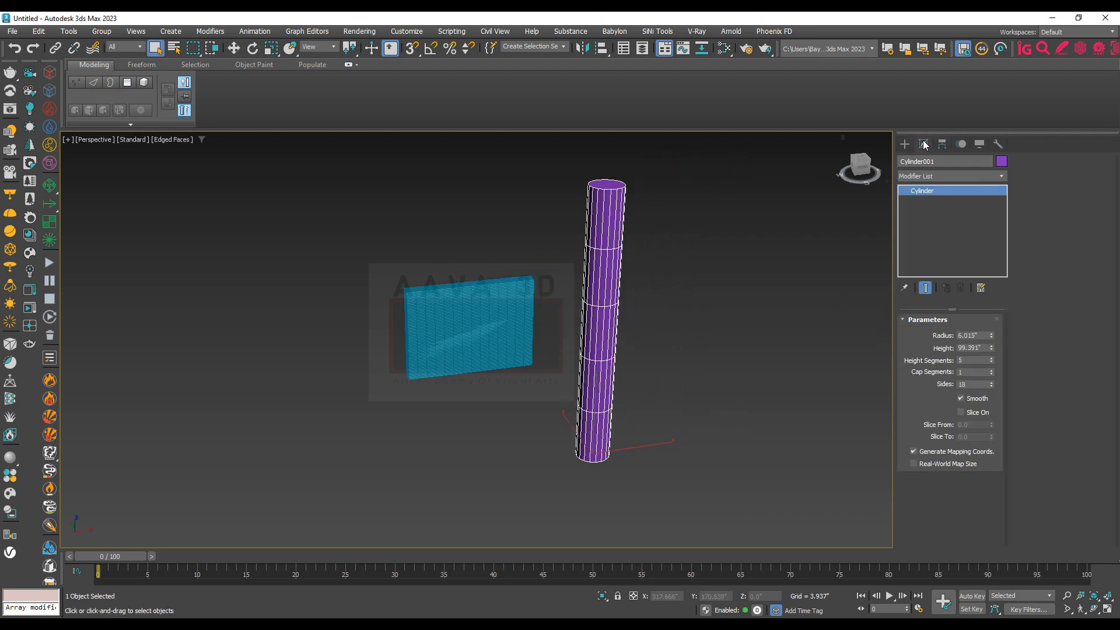
left_click(948, 176)
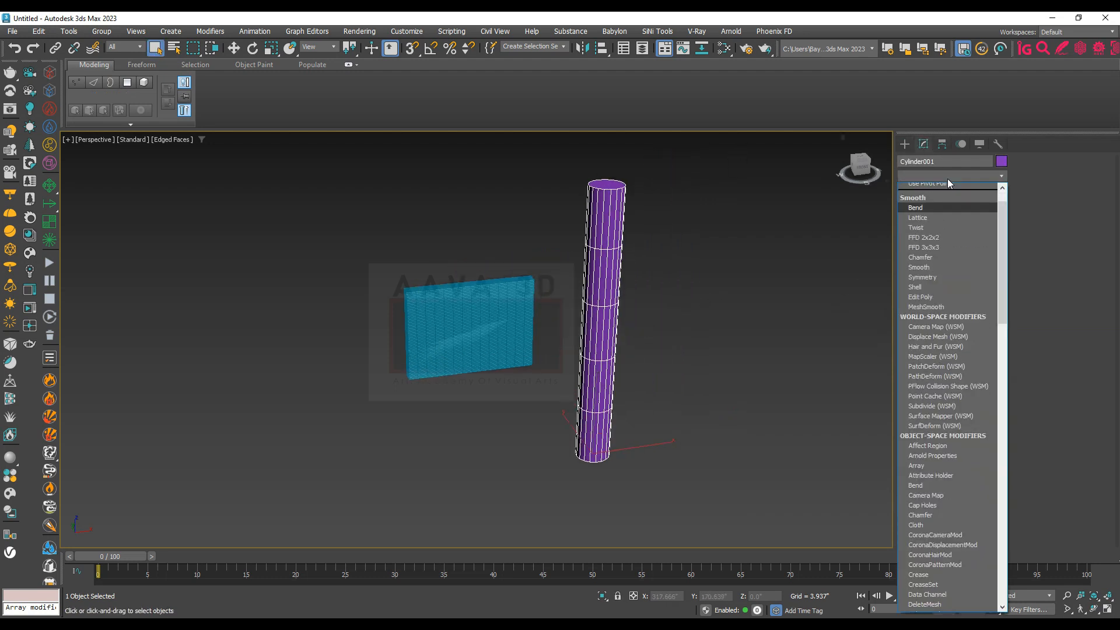
key("Return")
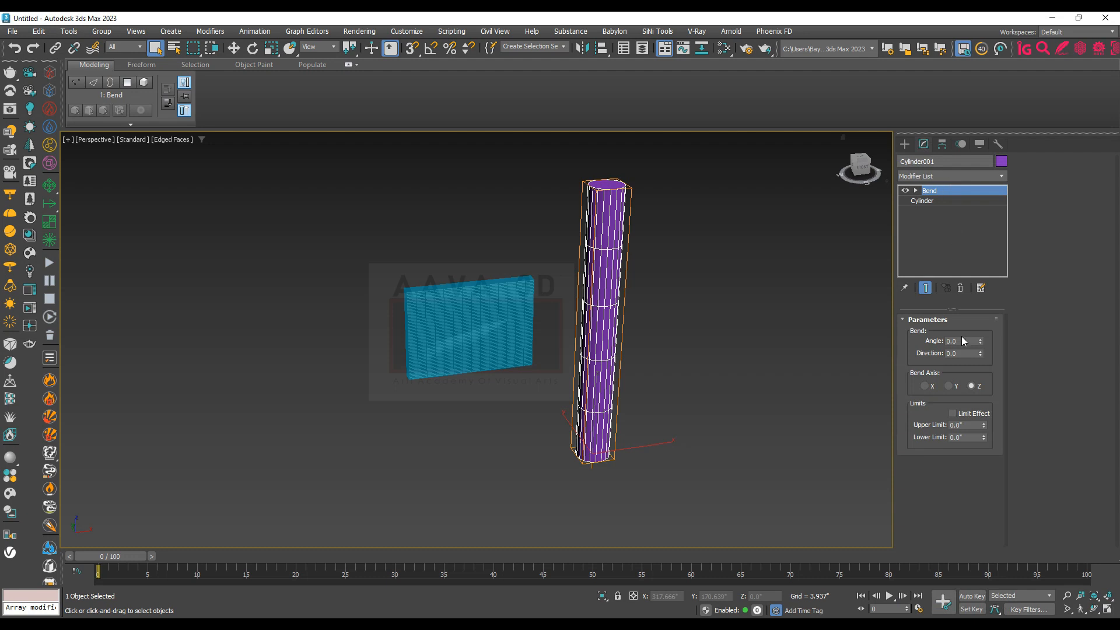
left_click_drag(980, 340, 974, 187)
middle_click_drag(706, 362, 649, 305)
scroll(643, 325, "up", 5)
scroll(648, 305, "down", 3)
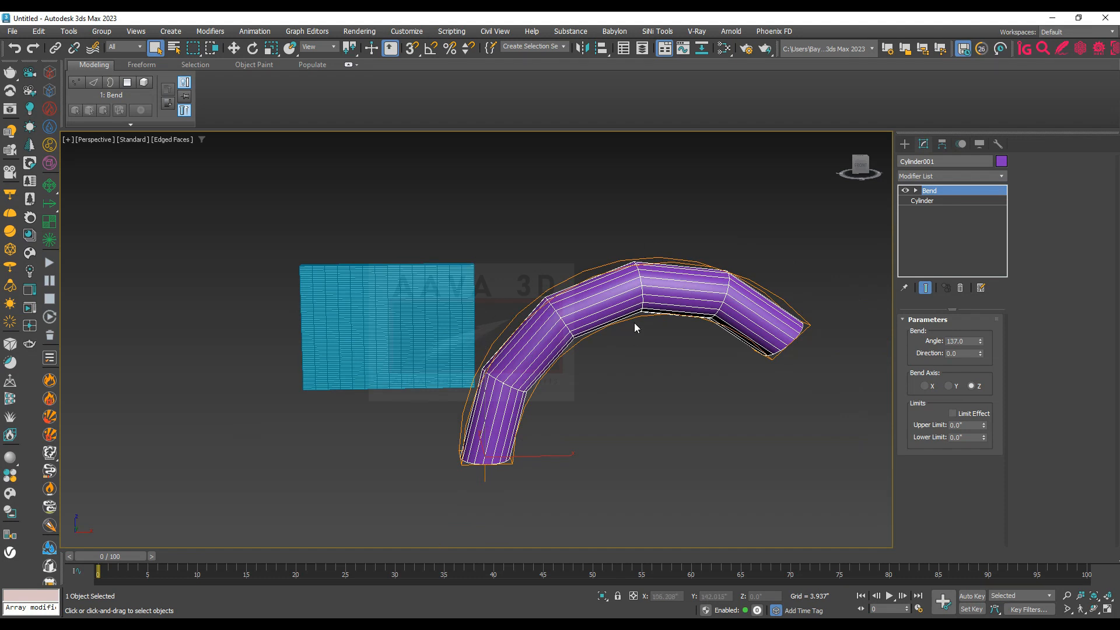
Enable Limit Effect on the cylinder's Bend and raise the upper limit to about 115.25 inches
left_click(930, 199)
left_click(930, 192)
left_click(975, 414)
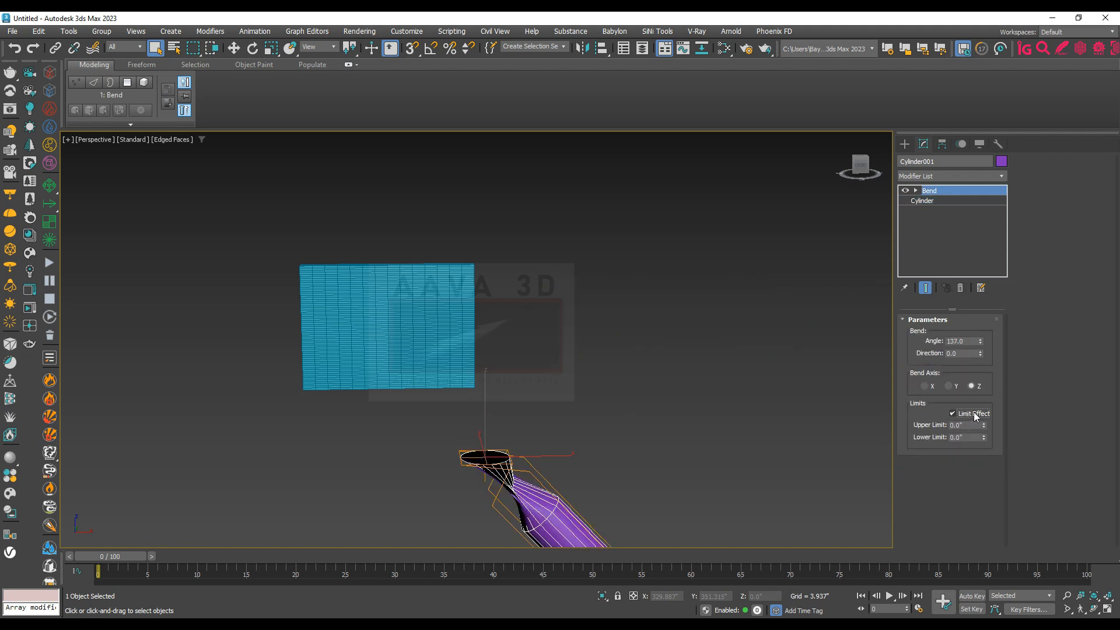
left_click_drag(984, 427, 607, 315)
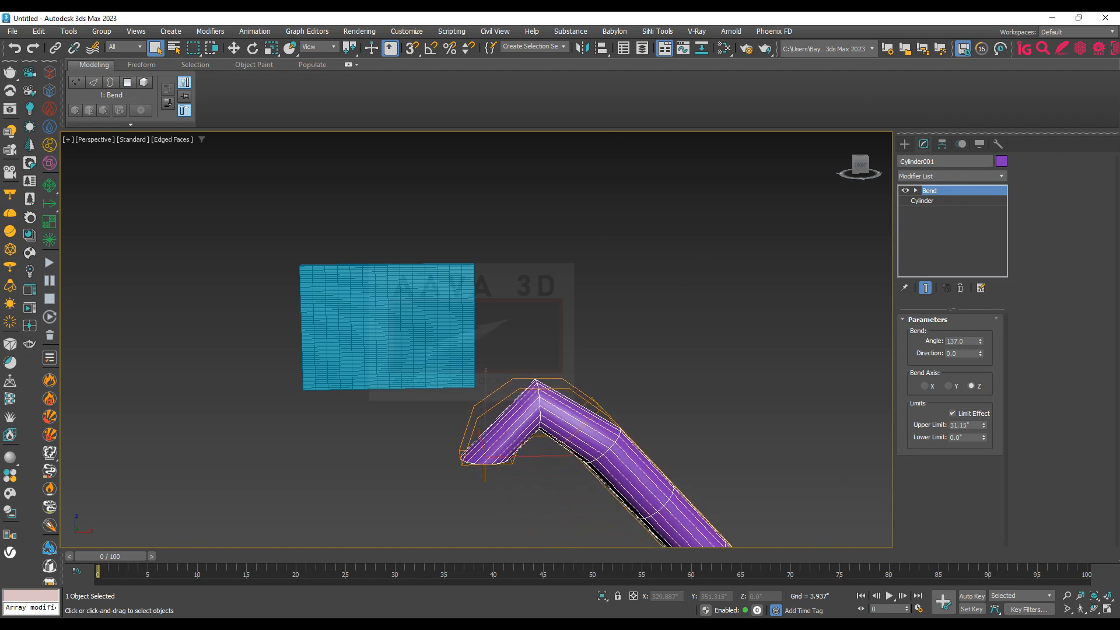
left_click_drag(982, 426, 938, 257)
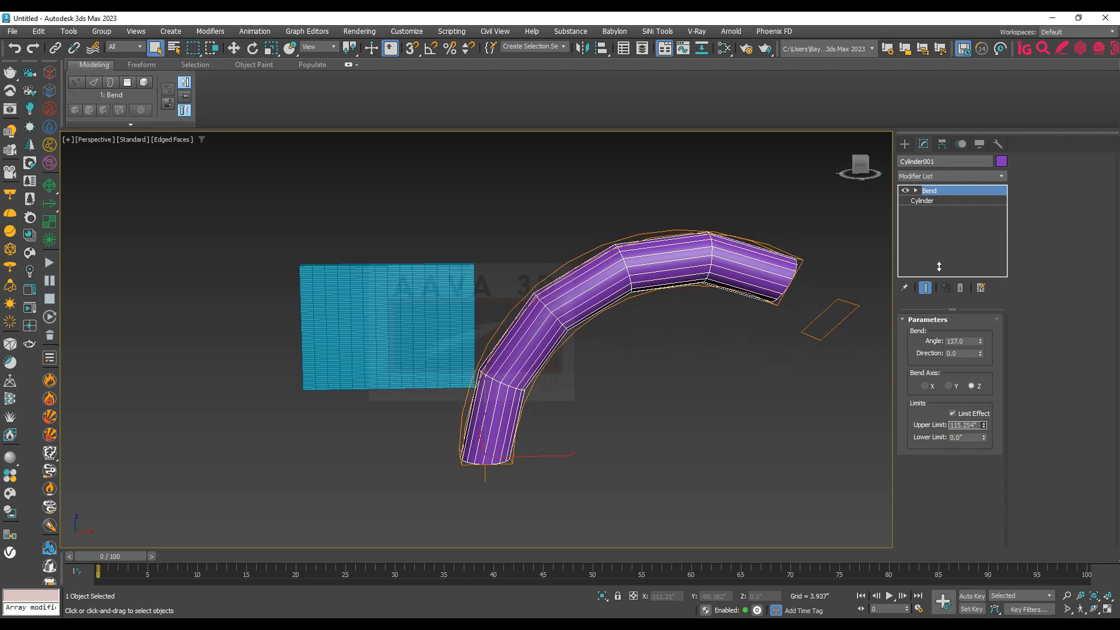
Examine the bent cylinder in the Front view, from the bend's start at the base to its far end
middle_click_drag(737, 354, 710, 365)
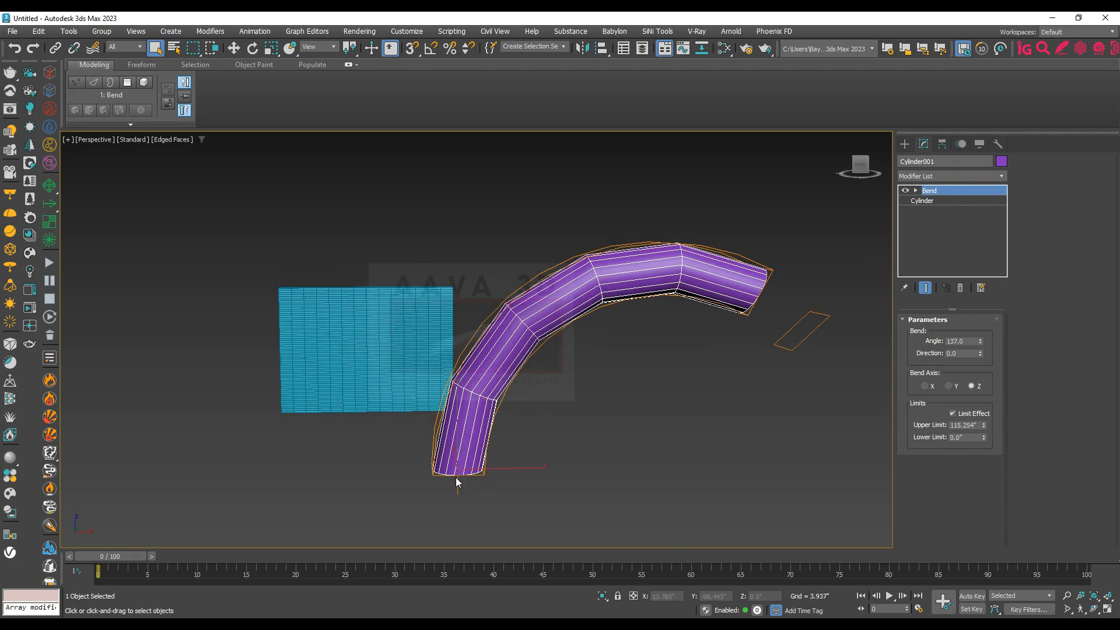
key("alt+w")
key("alt+w")
scroll(681, 309, "down", 5)
key("w")
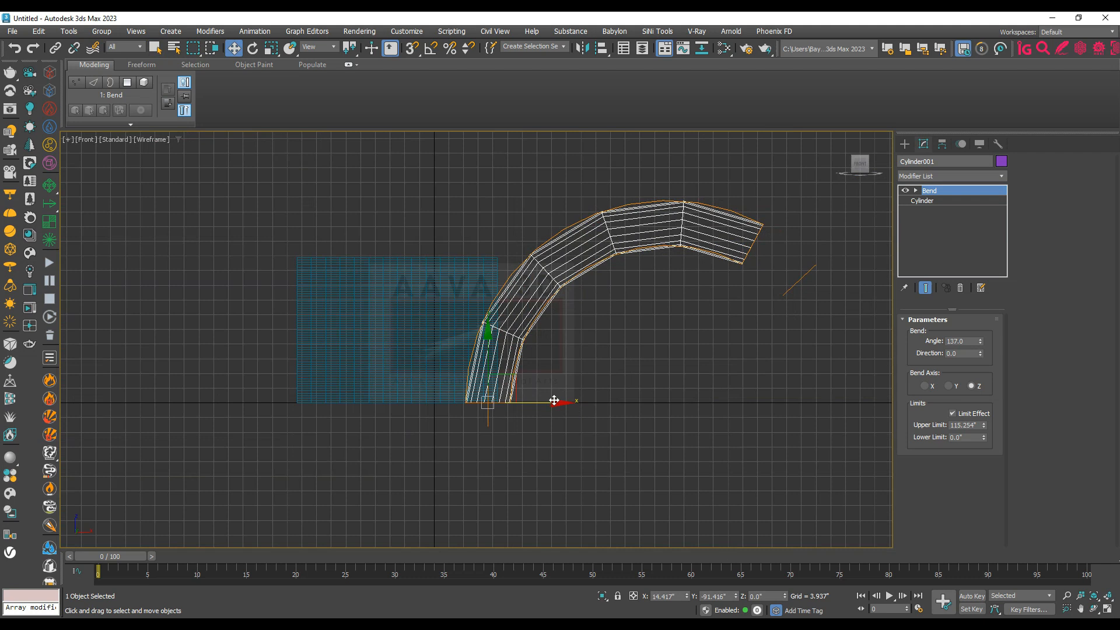
scroll(555, 400, "up", 5)
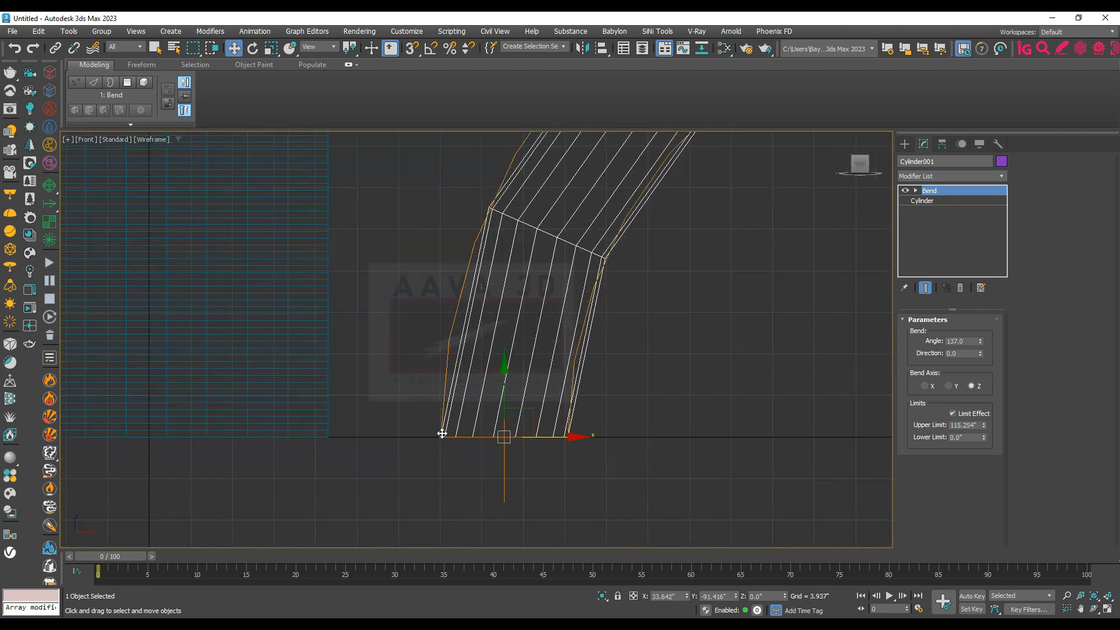
scroll(443, 432, "down", 4)
scroll(460, 435, "up", 1)
scroll(445, 440, "up", 3)
middle_click_drag(446, 439, 446, 473)
scroll(445, 473, "down", 2)
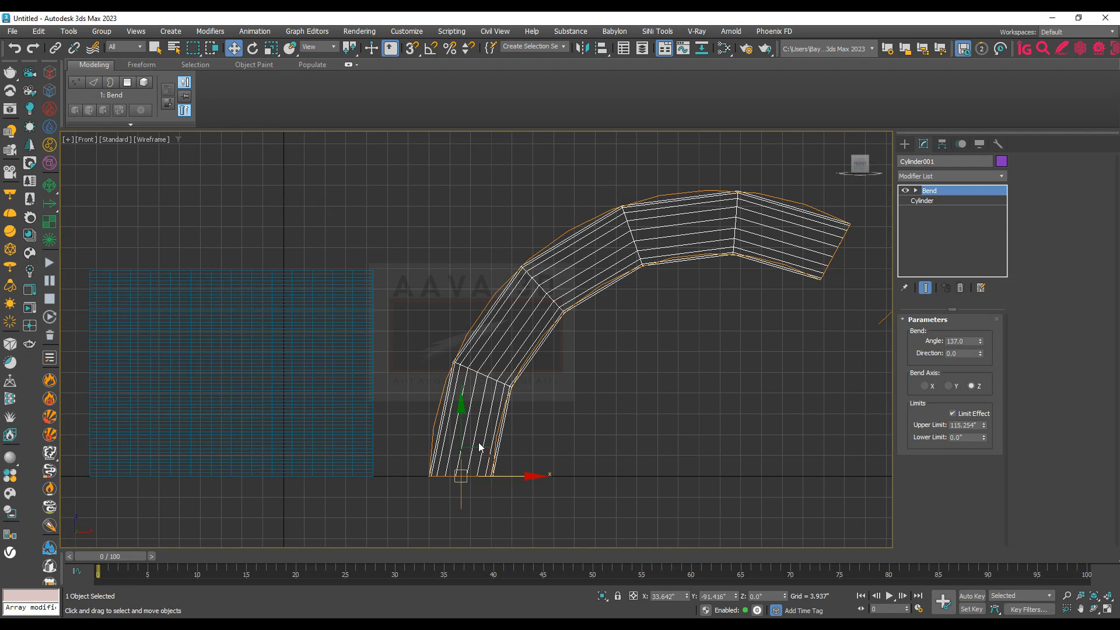
middle_click_drag(627, 333, 588, 340)
scroll(400, 483, "up", 2)
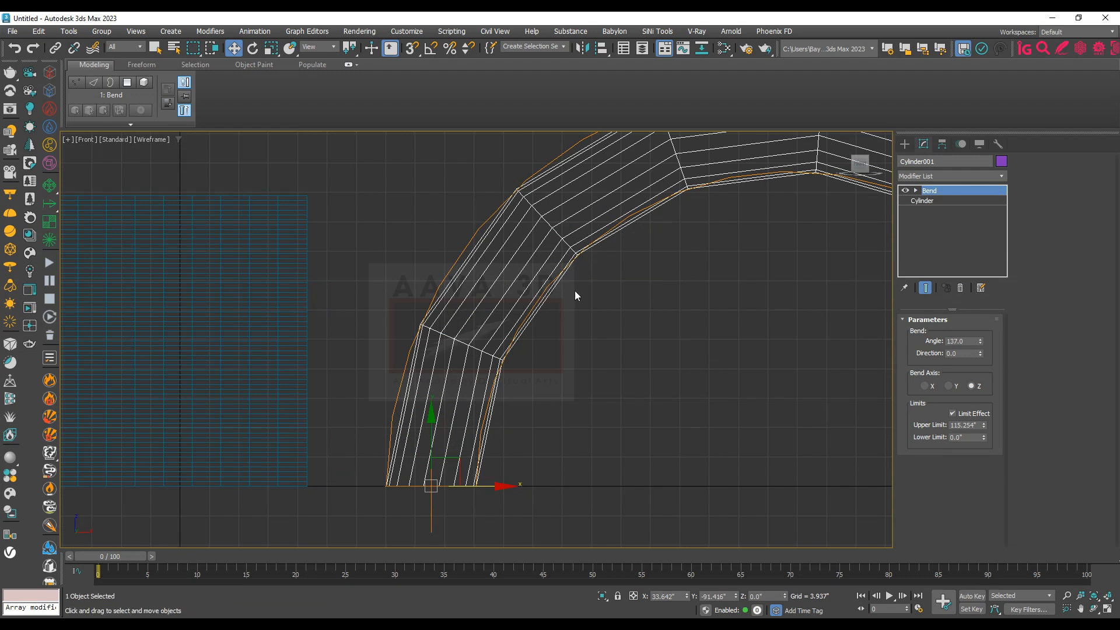
scroll(525, 368, "down", 2)
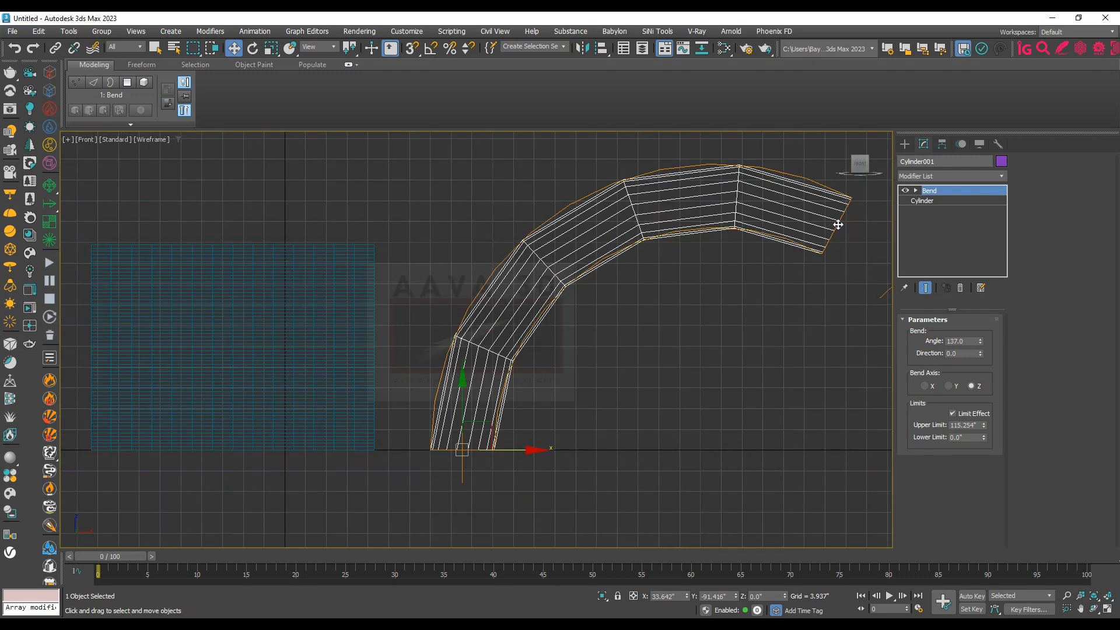
Try a Bend lower limit of about -6.92 inches and reset it to zero
middle_click_drag(839, 224, 819, 237)
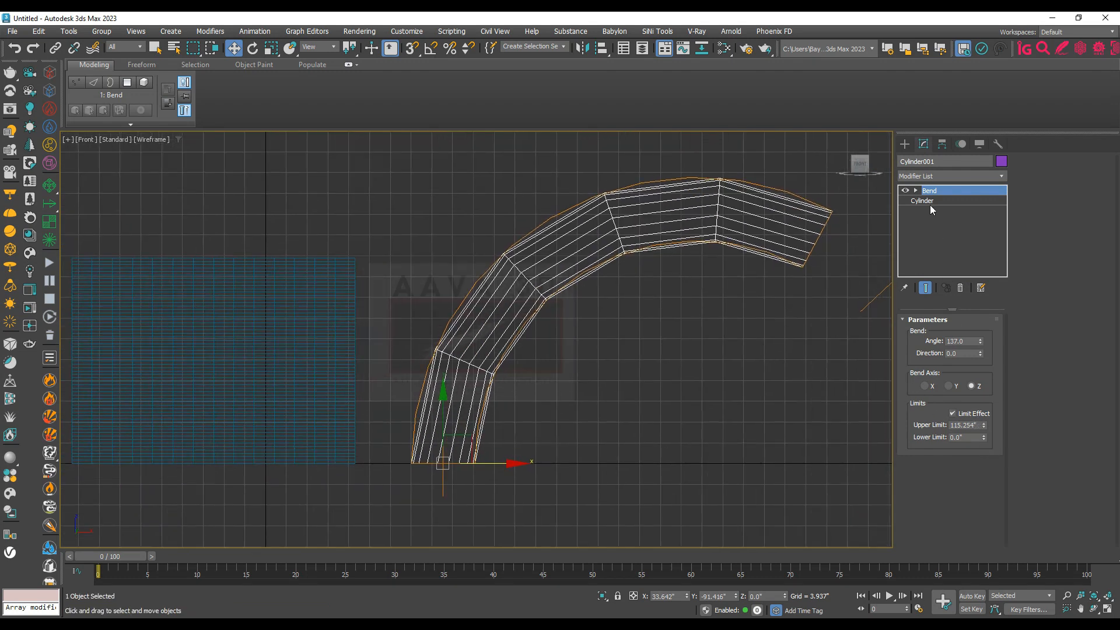
left_click_drag(985, 439, 947, 253)
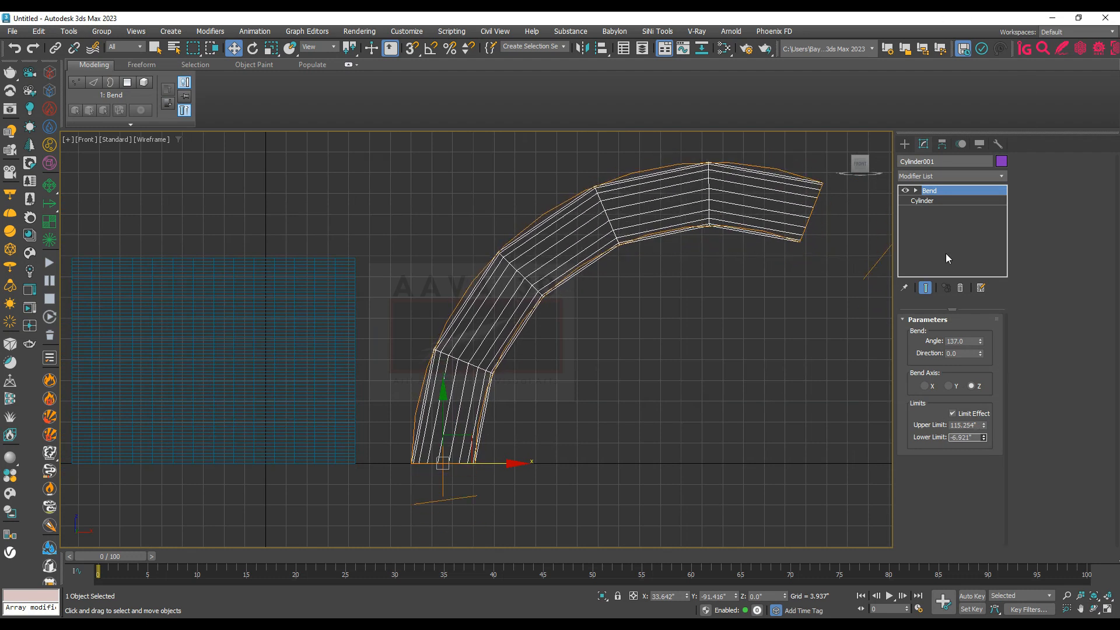
right_click(985, 438)
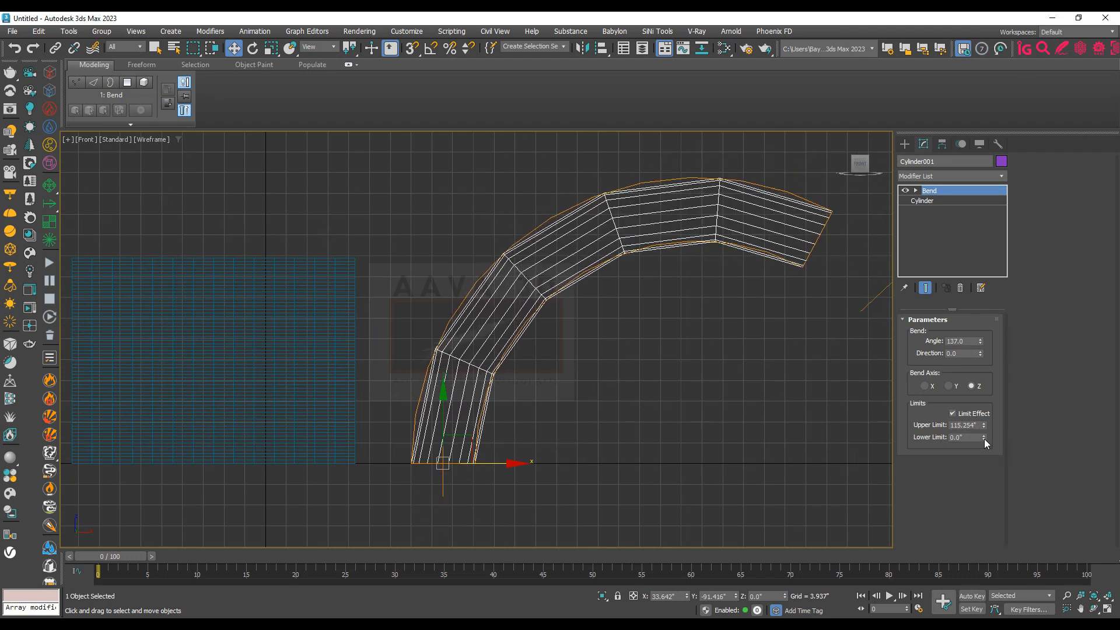
Move the Bend gizmo about 49.6 inches up the cylinder in the Perspective view so the bend starts halfway
left_click(916, 191)
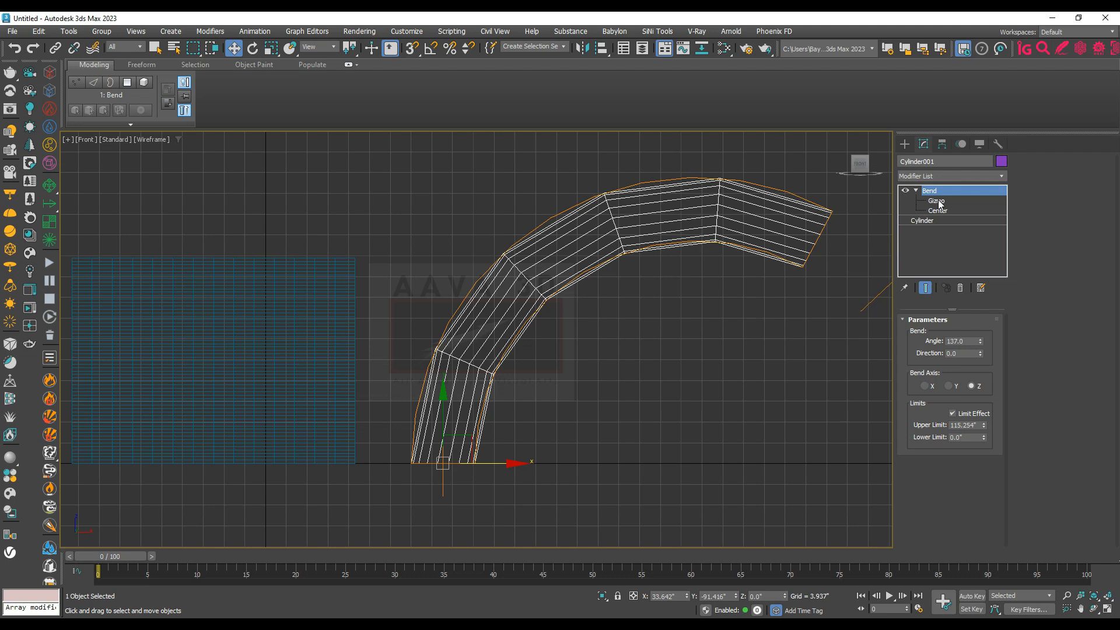
left_click(937, 201)
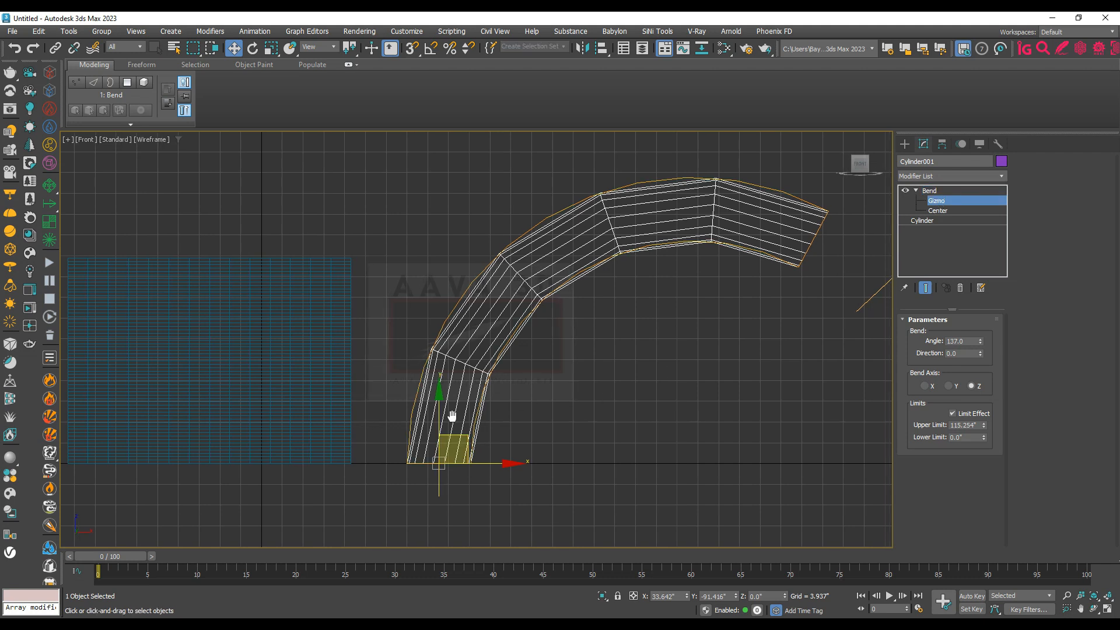
key("alt+w")
key("alt+w")
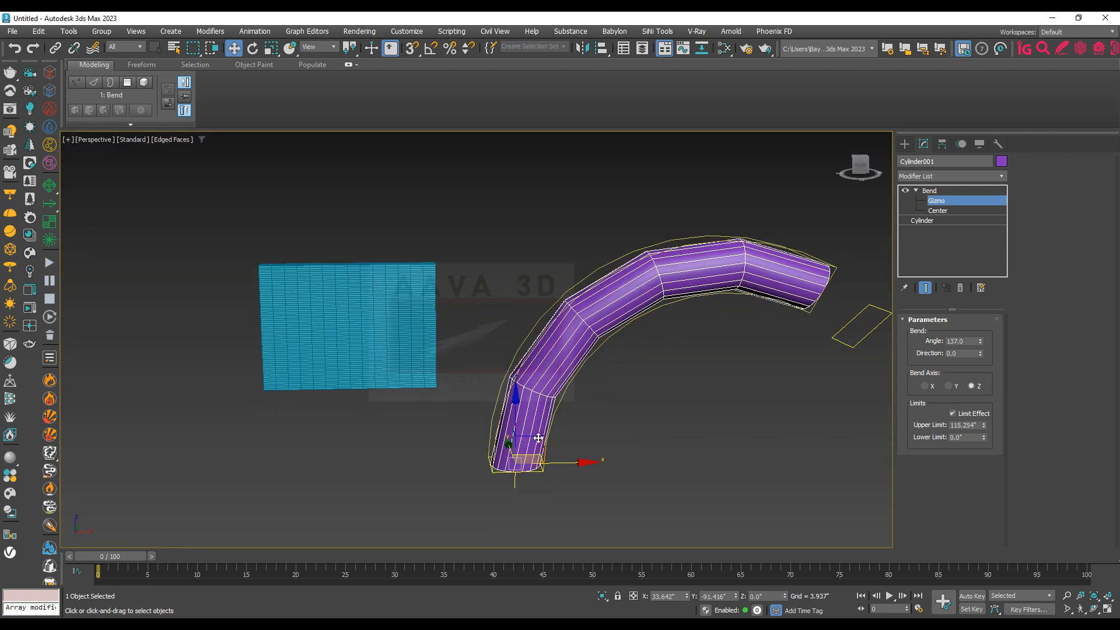
middle_click_drag(555, 417, 704, 339)
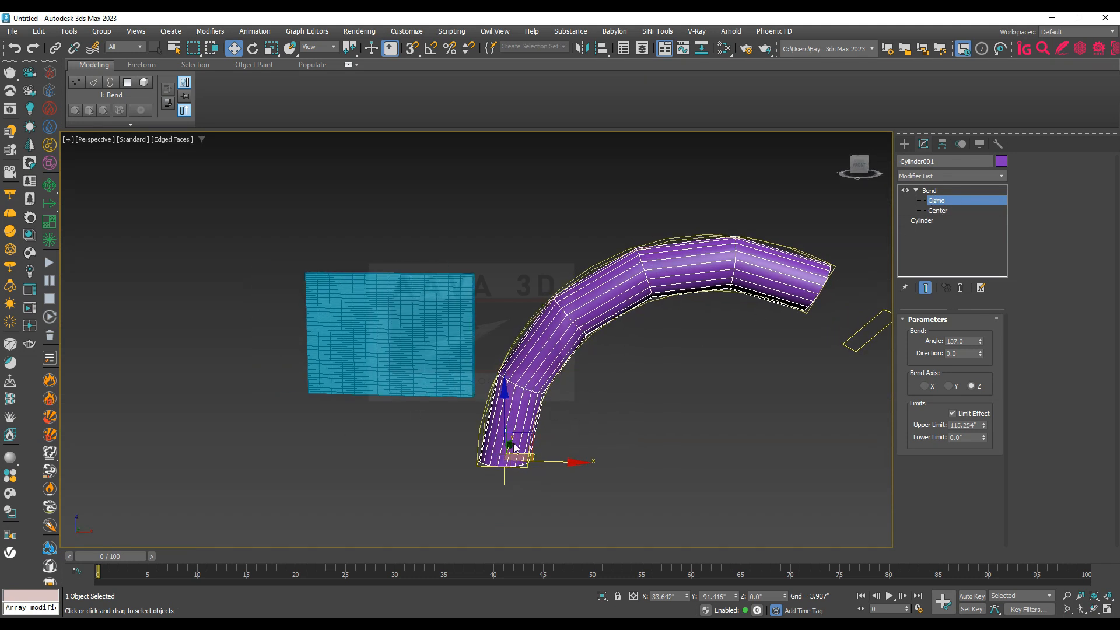
left_click_drag(504, 419, 535, 219)
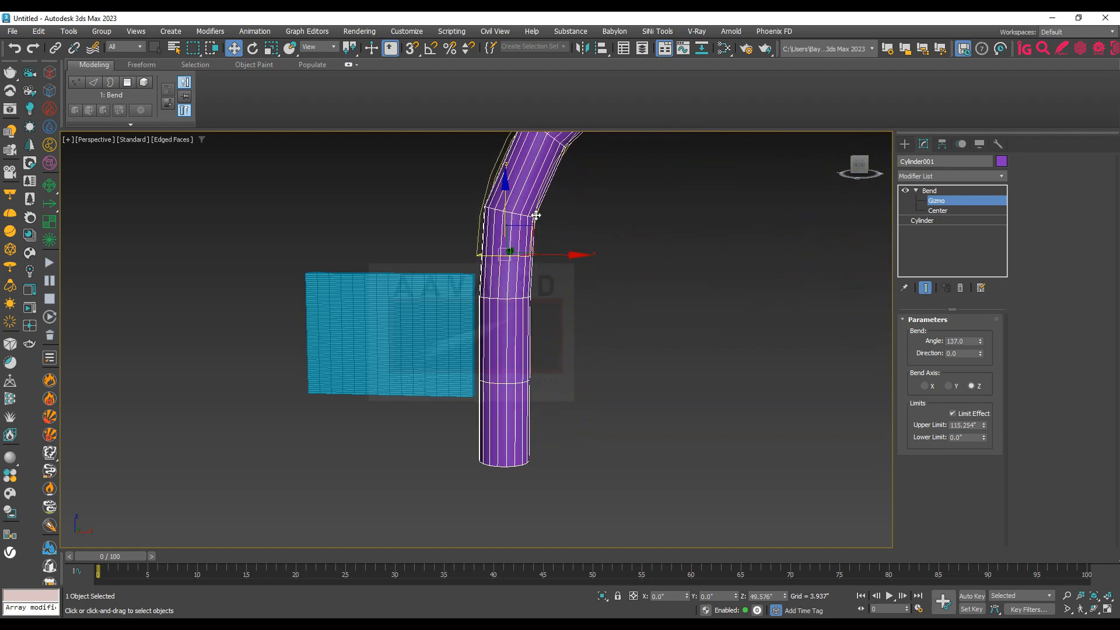
scroll(545, 295, "down", 4)
middle_click_drag(532, 366, 547, 356)
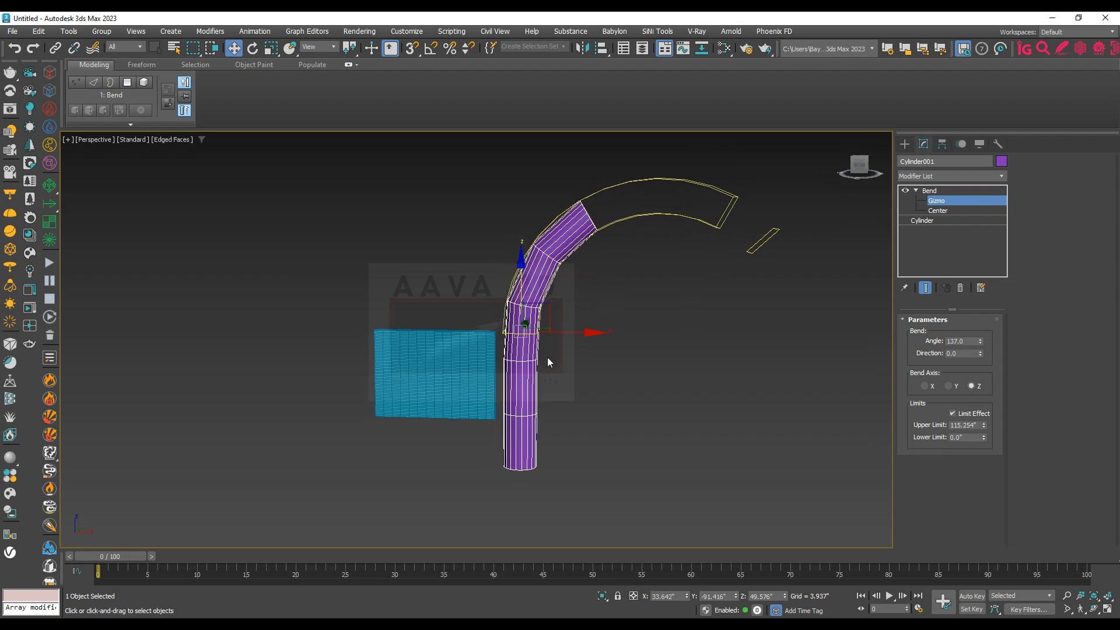
Set the Bend angle to 90 degrees and lower the upper limit to about 17.08 inches for a tight elbow
left_click_drag(985, 425, 993, 448)
double_click(963, 342)
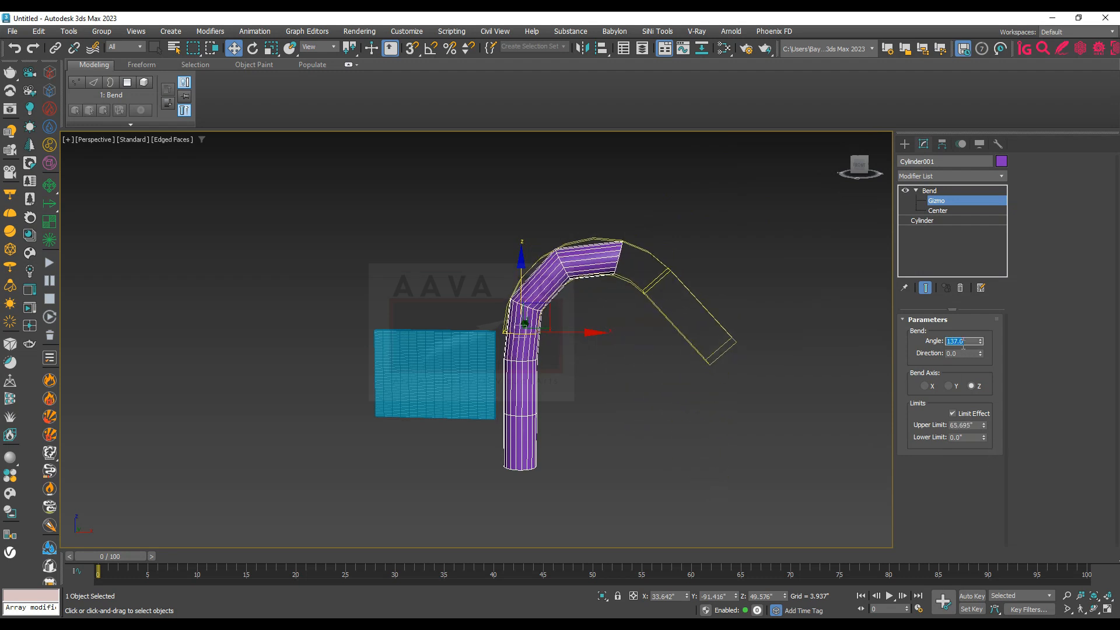
type("90")
key("Return")
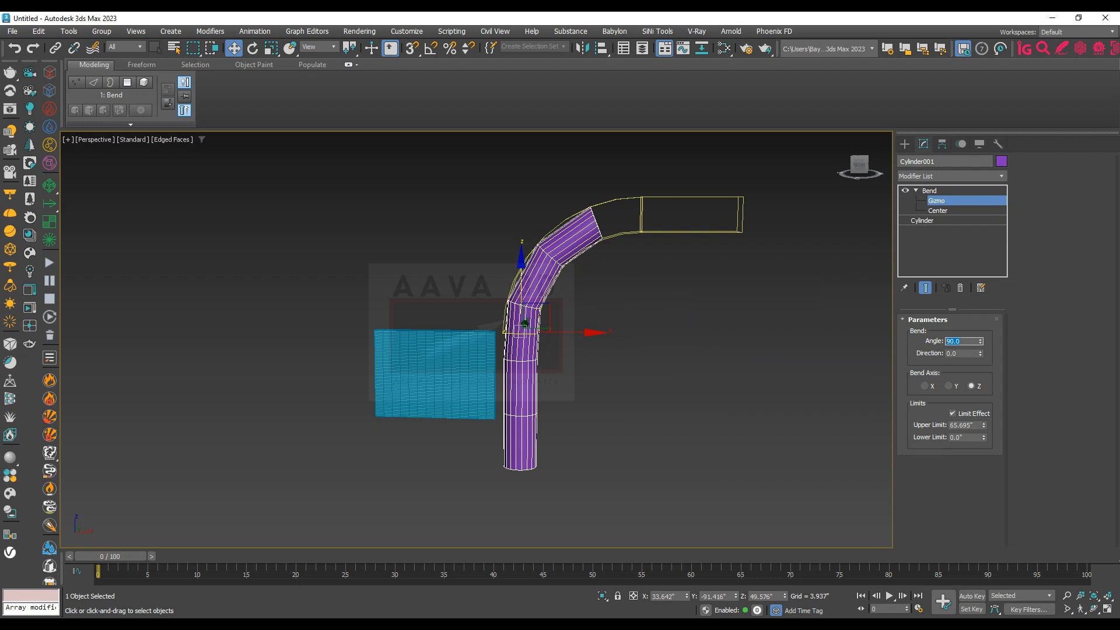
left_click_drag(984, 425, 984, 465)
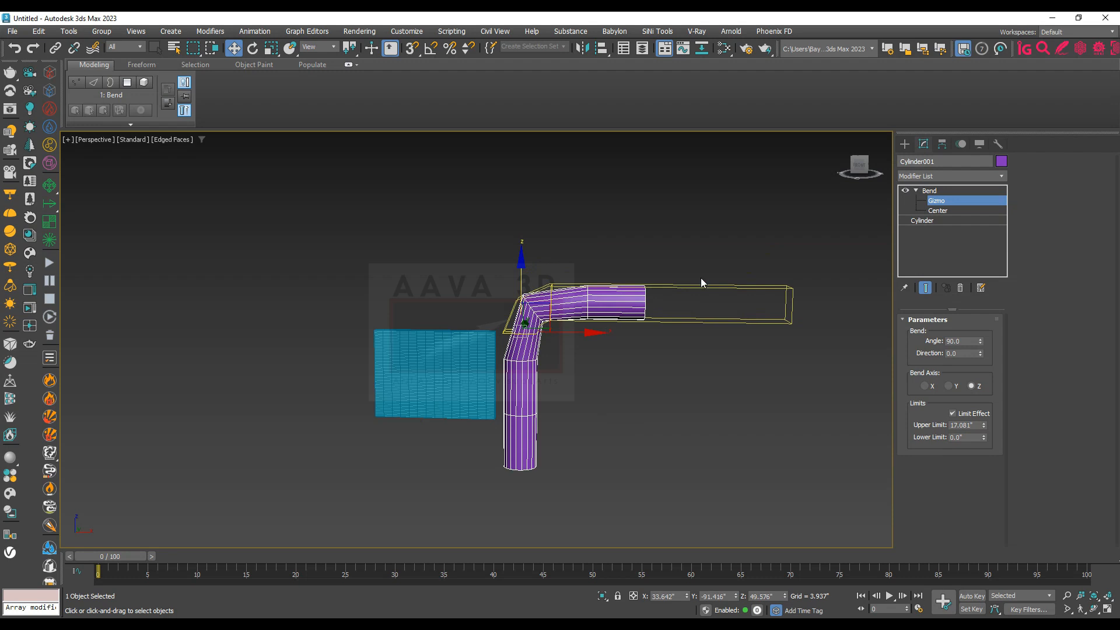
Increase the cylinder's height segments to smooth the elbow and check it with edged faces off and on
left_click(961, 220)
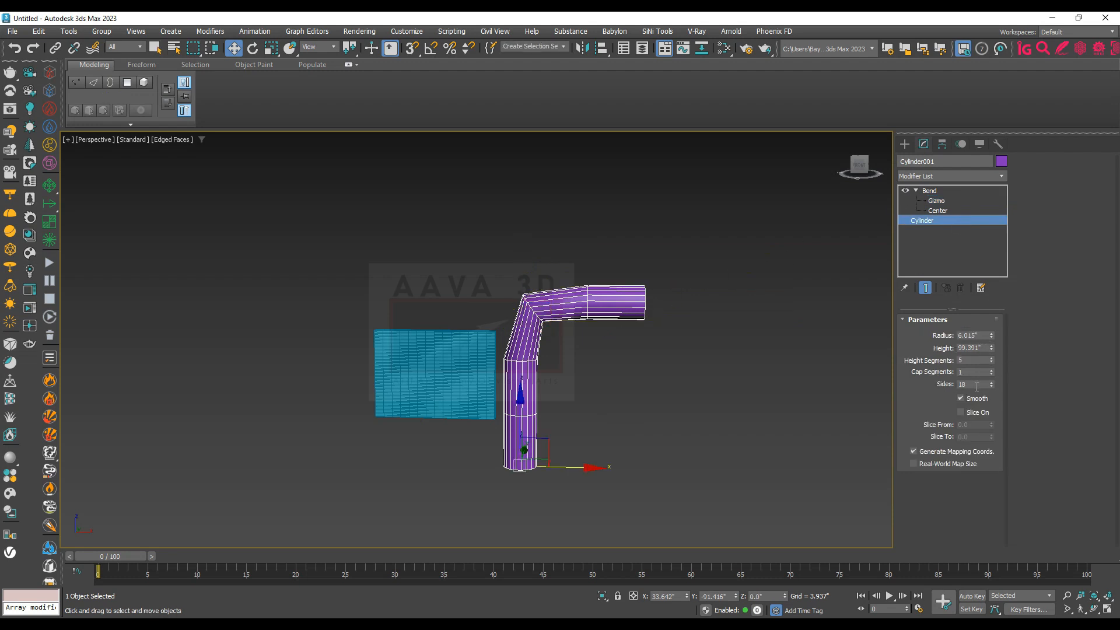
left_click_drag(991, 359, 994, 345)
key("F4")
scroll(575, 309, "up", 5)
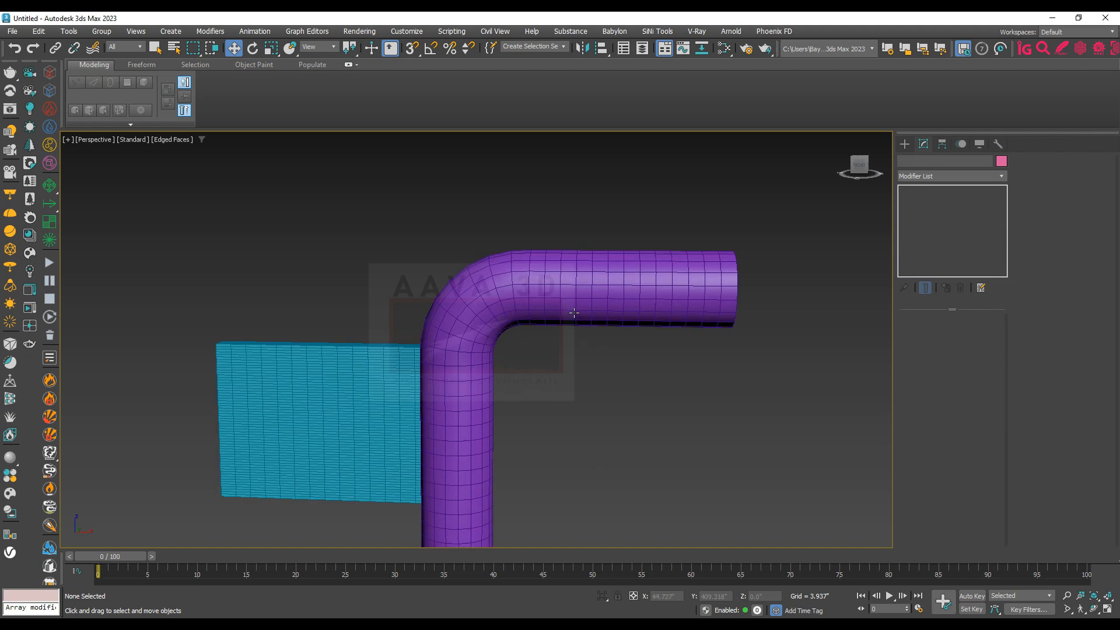
scroll(583, 330, "down", 3)
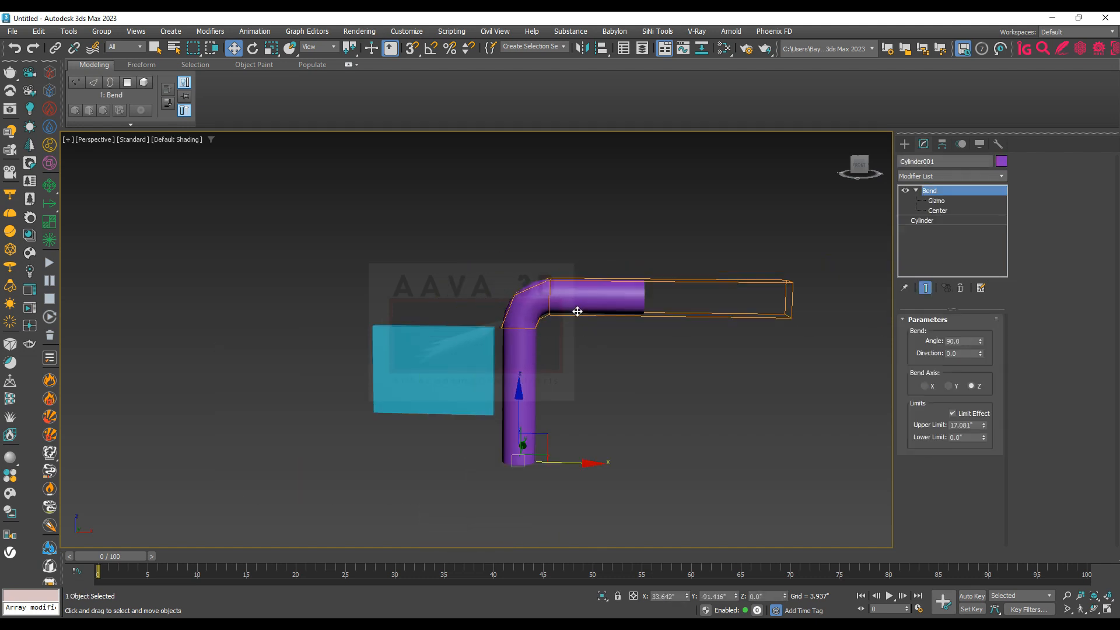
scroll(575, 295, "up", 2)
key("F4")
scroll(574, 296, "down", 2)
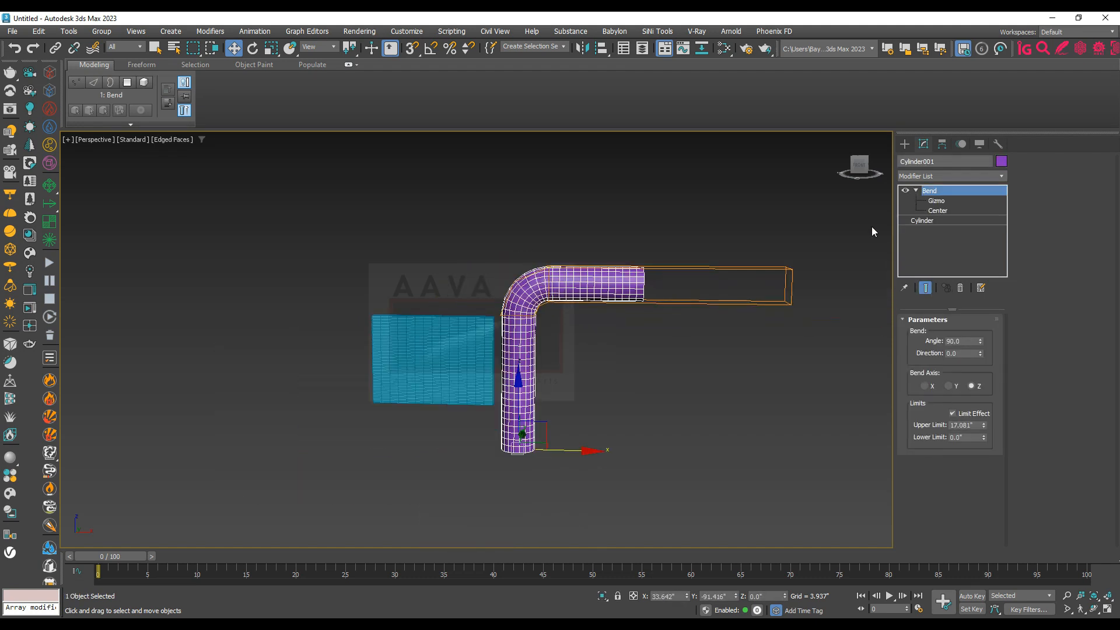
Lengthen the cylinder to about 120.26 inches and lower its Bend gizmo to about 45.8 inches on Z
left_click(919, 220)
mouse_move(991, 349)
left_mouse_down()
mouse_move(994, 320)
mouse_move(995, 357)
mouse_move(996, 341)
left_mouse_up()
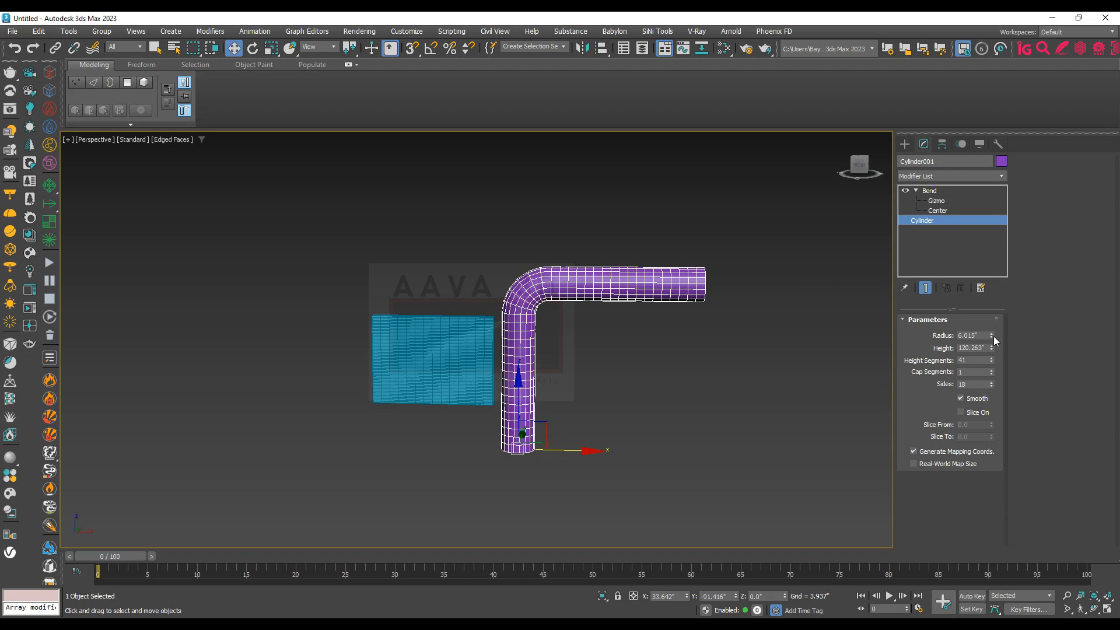
left_click(942, 202)
scroll(583, 322, "up", 2)
middle_click_drag(583, 322, 516, 309)
scroll(516, 309, "down", 2)
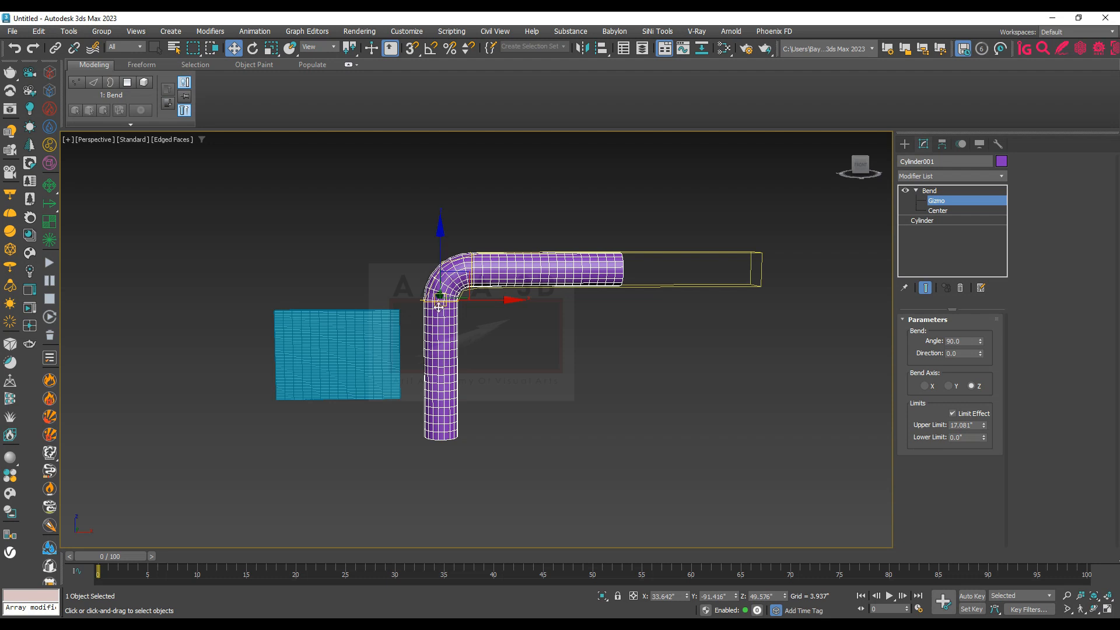
left_click_drag(441, 246, 440, 265)
middle_click_drag(446, 313, 441, 309, "alt")
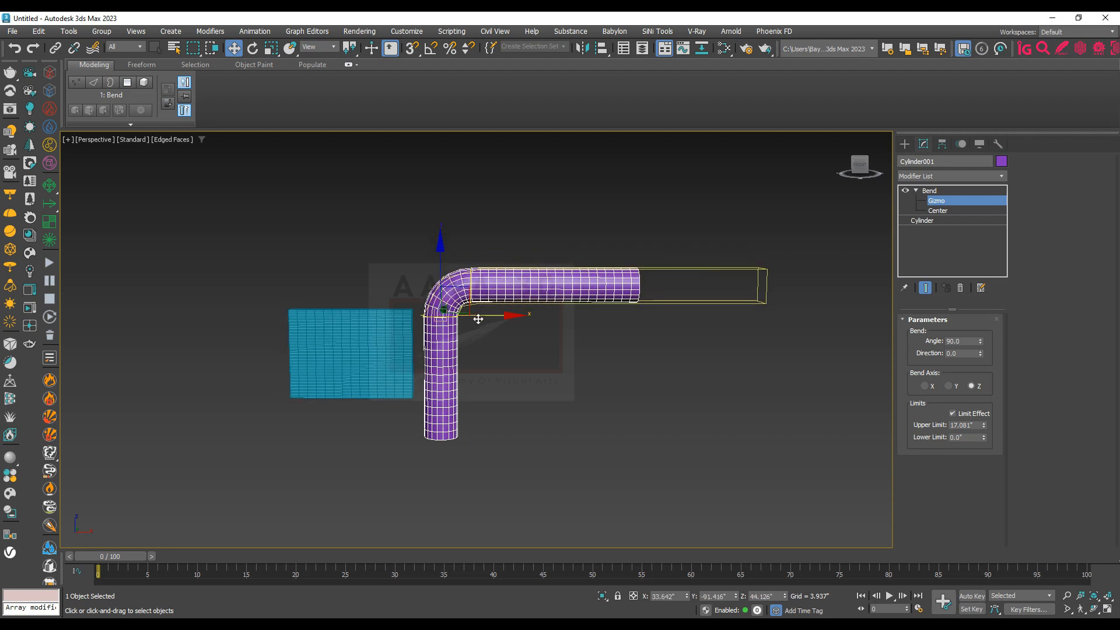
mouse_move(442, 287)
left_mouse_down()
mouse_move(448, 321)
mouse_move(458, 279)
left_mouse_up()
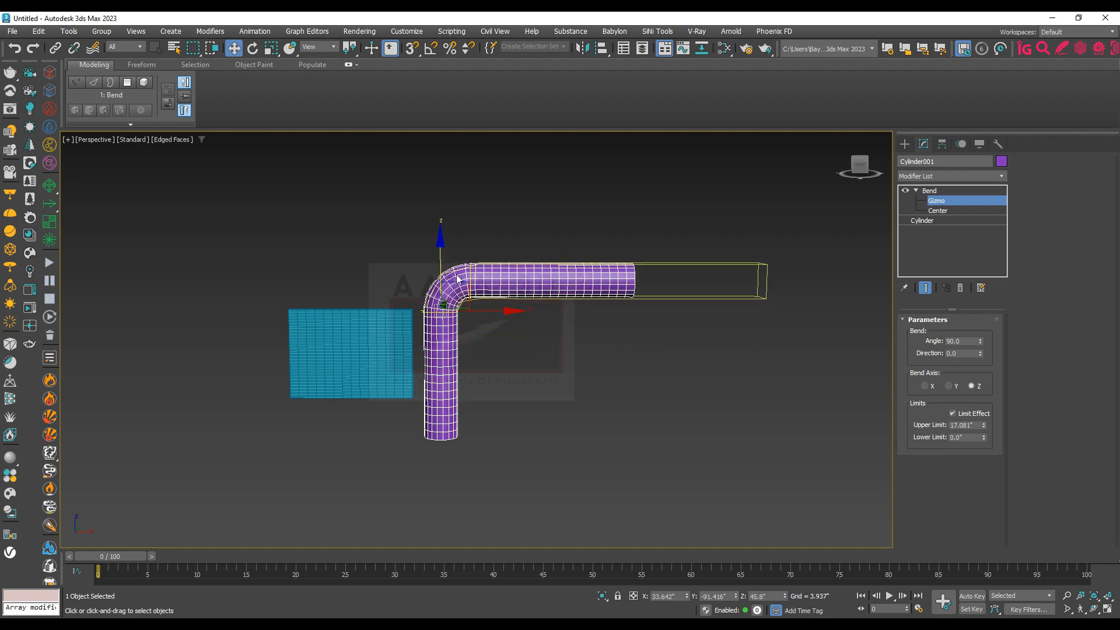
Shift the Bend gizmo along X to about 30.25 inches, and back the other way to about 39.15 inches
left_click_drag(474, 312, 466, 346)
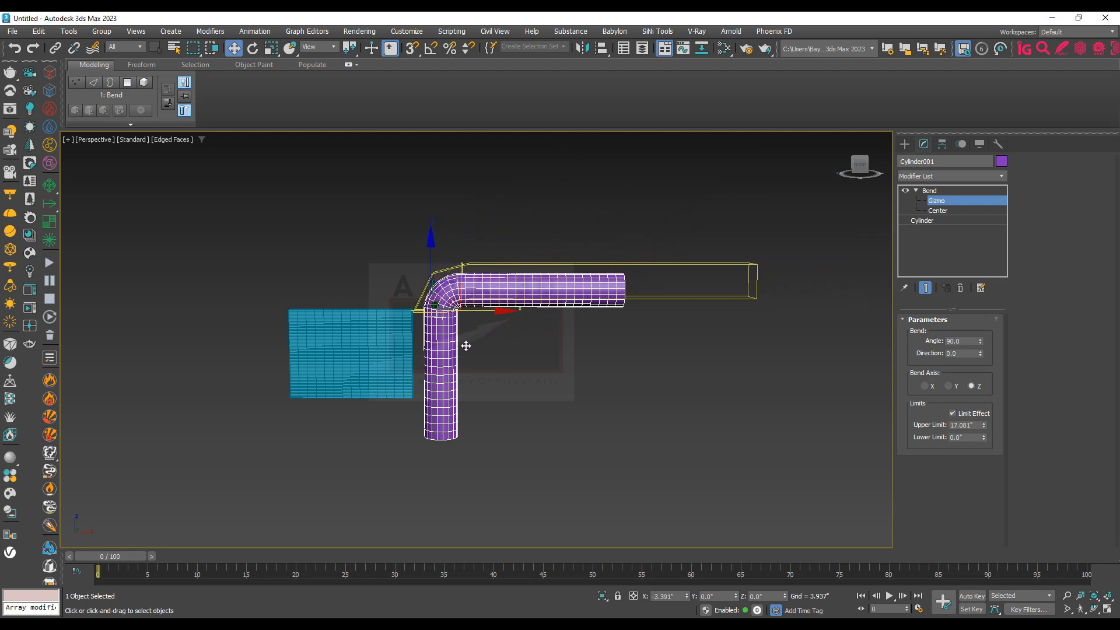
scroll(462, 295, "up", 4)
scroll(462, 294, "down", 3)
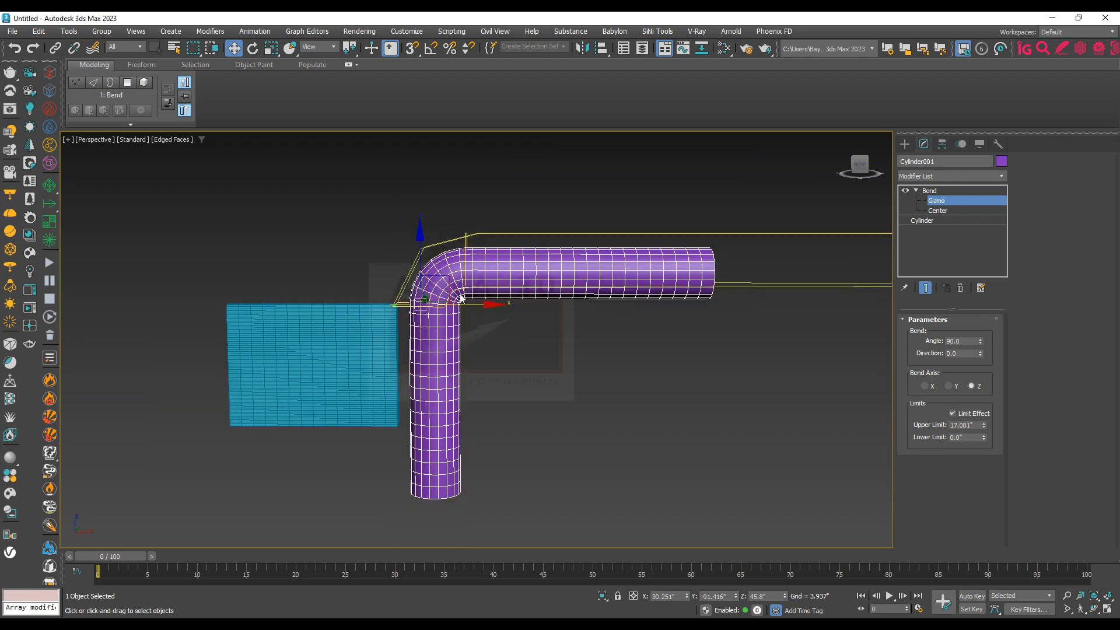
left_click_drag(459, 305, 501, 299)
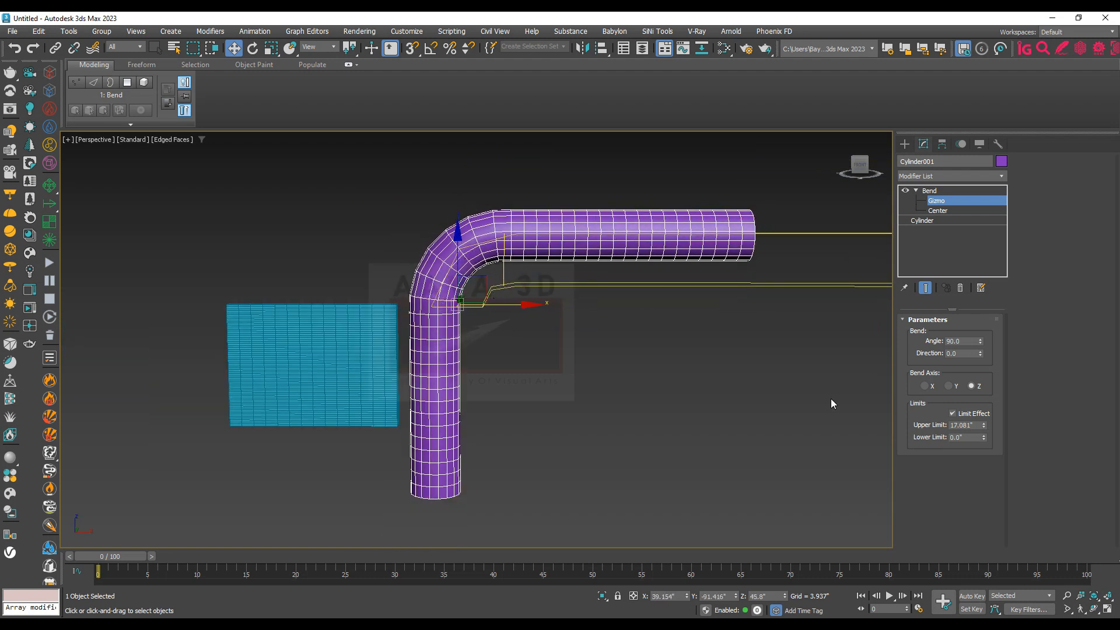
Toggle the Bend's Limit Effect off and back on to compare the full curve with the limited elbow
left_click(953, 413)
left_click(954, 413)
left_click(955, 413)
middle_click_drag(712, 427, 630, 457)
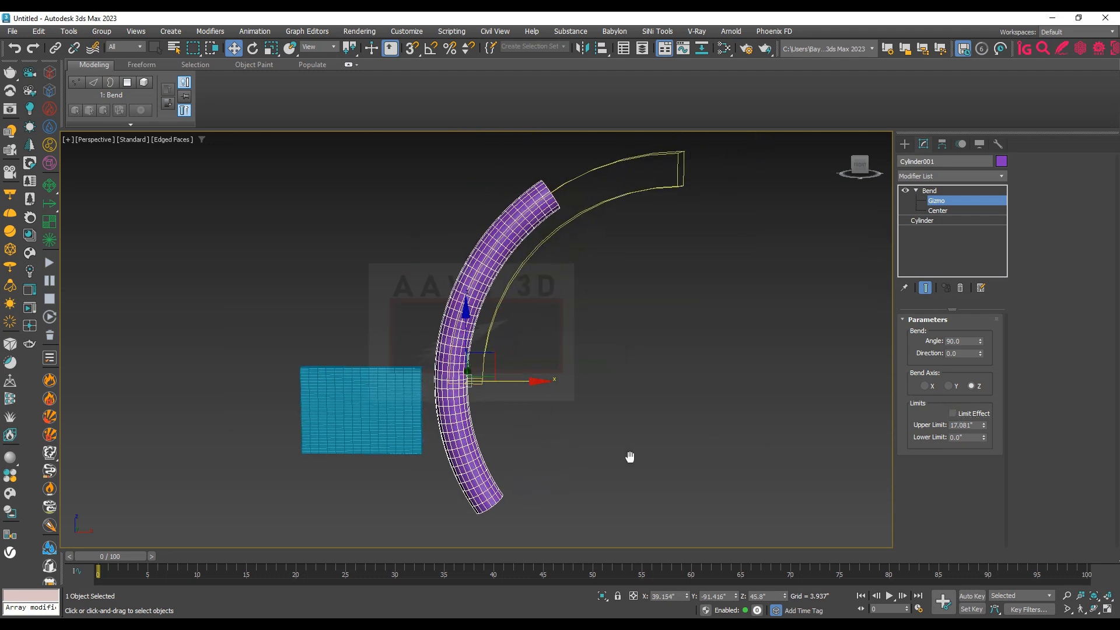
left_click(960, 415)
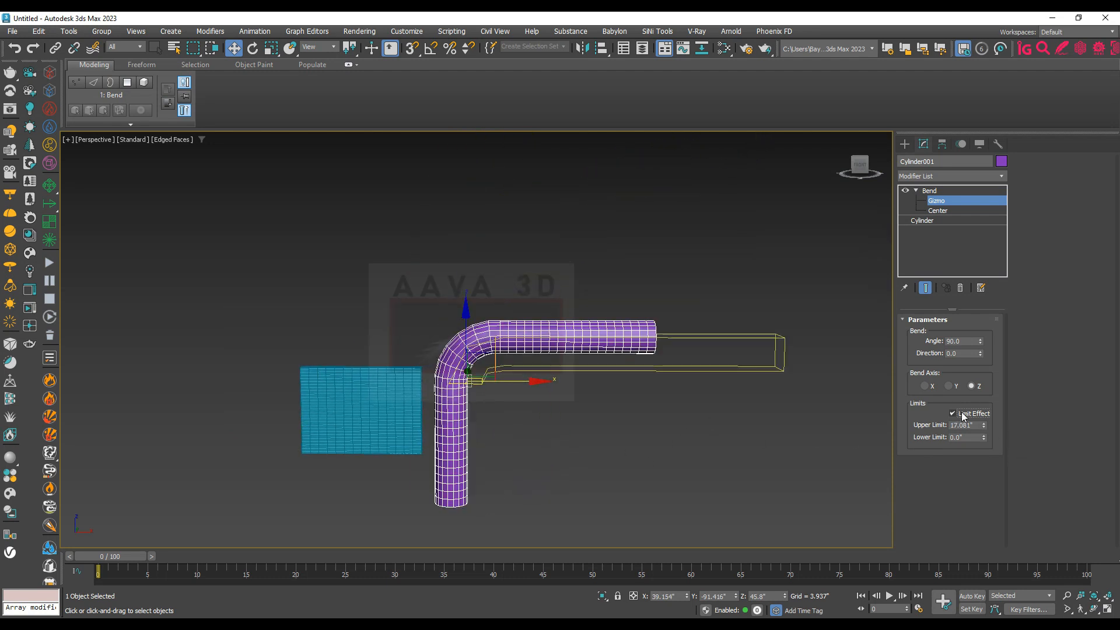
scroll(515, 409, "down", 2)
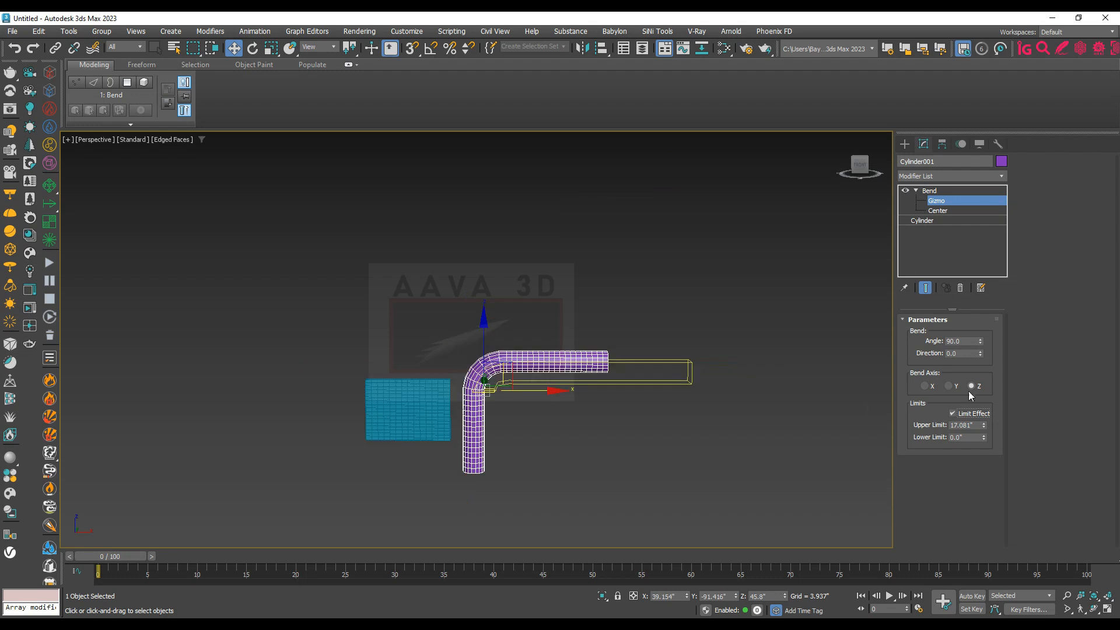
scroll(517, 387, "up", 2)
middle_click_drag(520, 405, 525, 360)
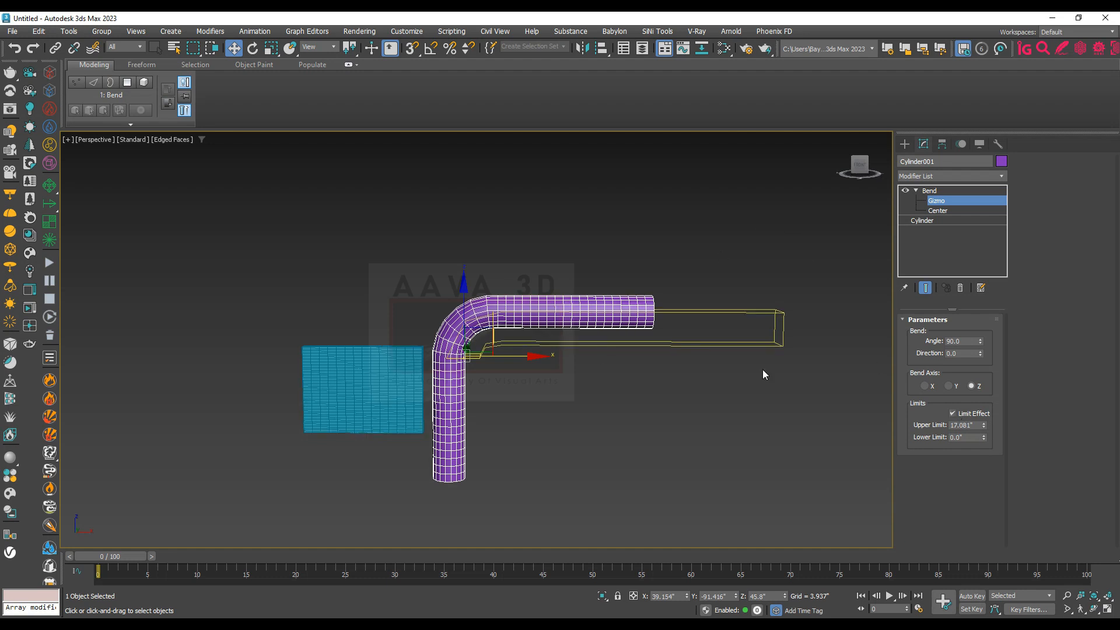
Try rotating the elbow with the Bend direction value and reset the direction to zero
left_click_drag(981, 352, 1015, 469)
middle_click_drag(892, 447, 727, 400, "alt")
right_click(980, 355)
middle_click_drag(699, 362, 562, 337, "alt")
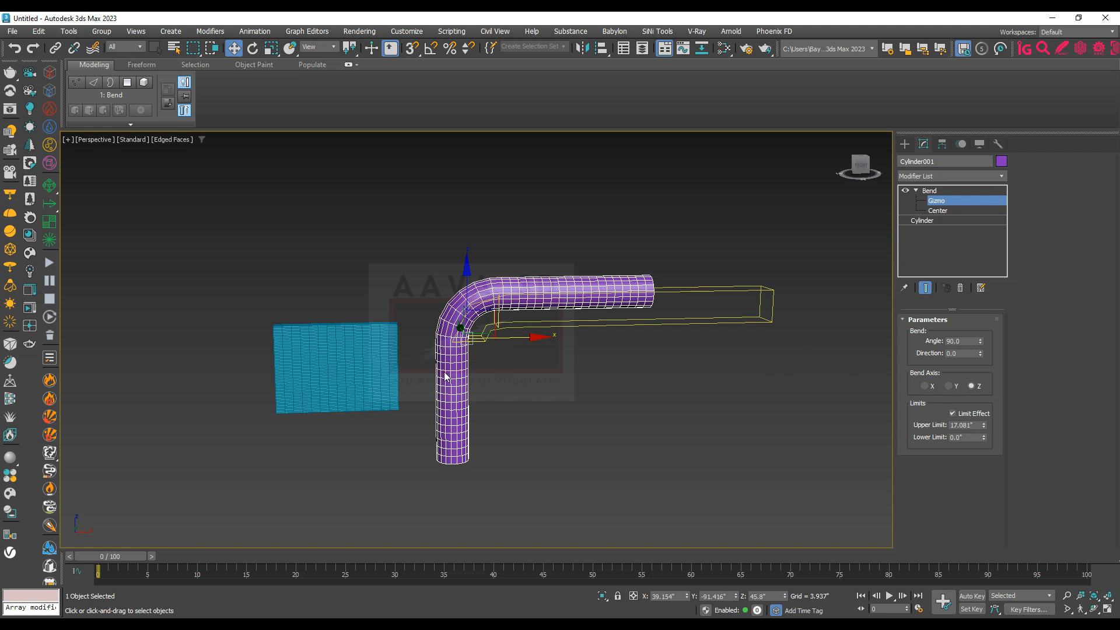
Slide the Bend gizmo up and down the cylinder, ending at about 28.67 inches on Z
scroll(461, 426, "up", 2)
middle_click_drag(475, 355, 468, 353)
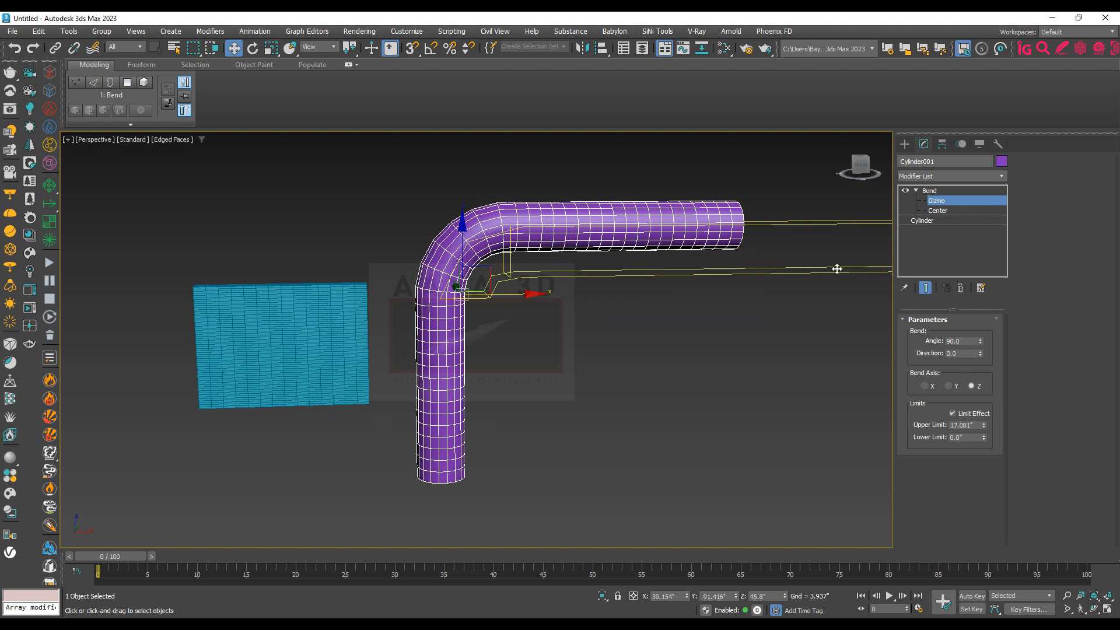
scroll(462, 336, "down", 3)
left_click_drag(449, 283, 456, 200)
left_click_drag(464, 268, 493, 326)
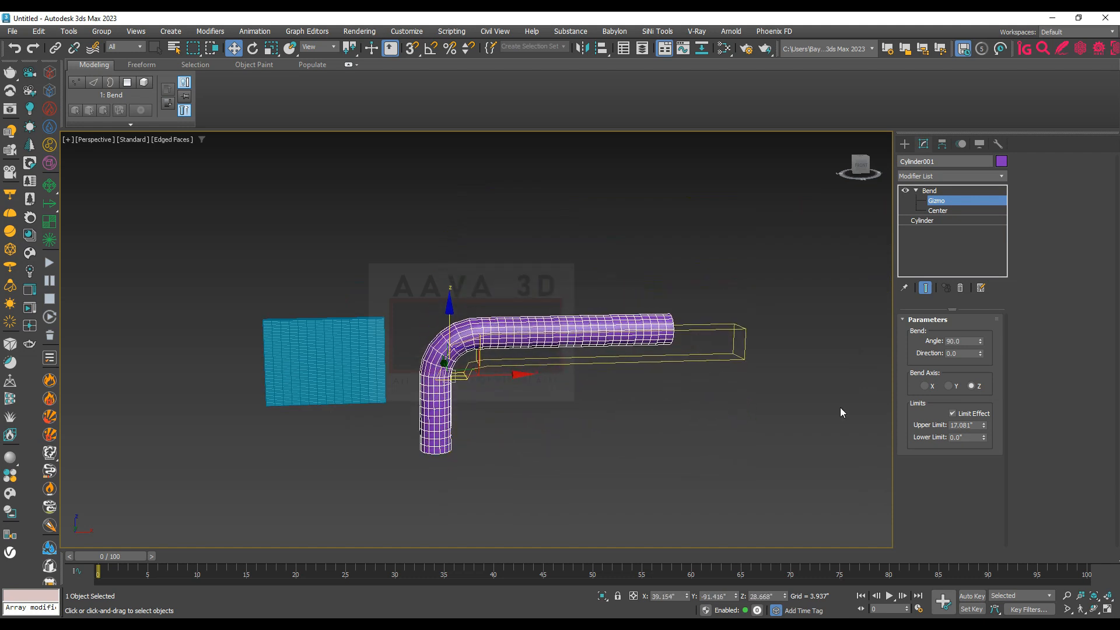
Turn off the Bend's Limit Effect and move the gizmo down to the cylinder's base, near zero on Z
left_click(953, 412)
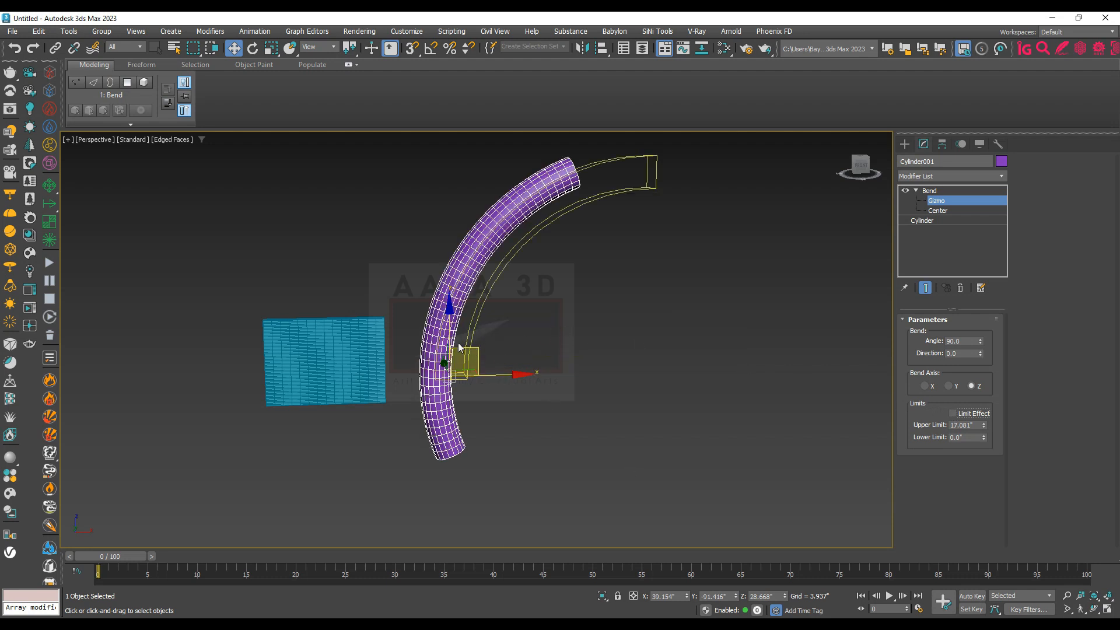
left_click_drag(449, 331, 438, 403)
key("s")
key("s")
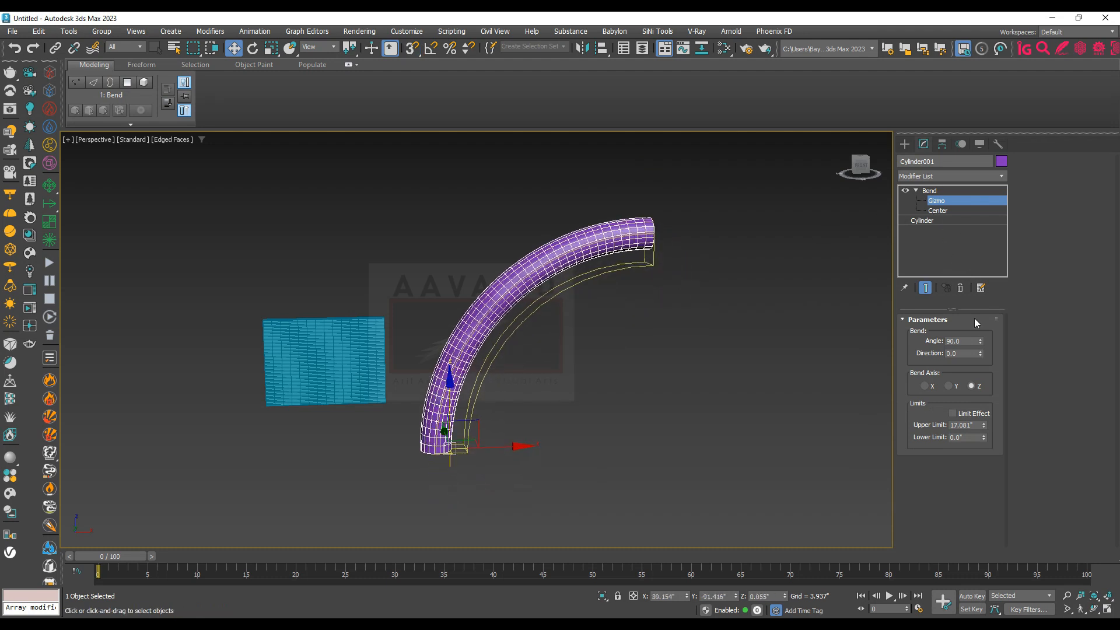
Leave gizmo editing and set the Bend angle to 180 degrees to form a half-circle arch
left_click(944, 201)
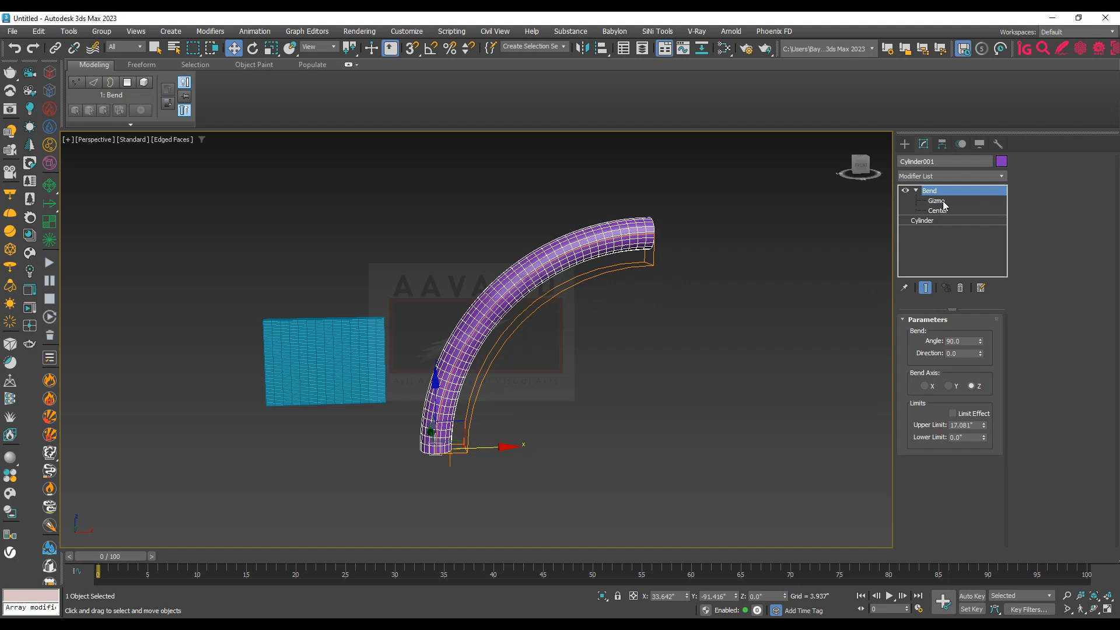
left_click_drag(981, 341, 961, 328)
middle_click_drag(680, 397, 896, 364, "alt")
double_click(961, 341)
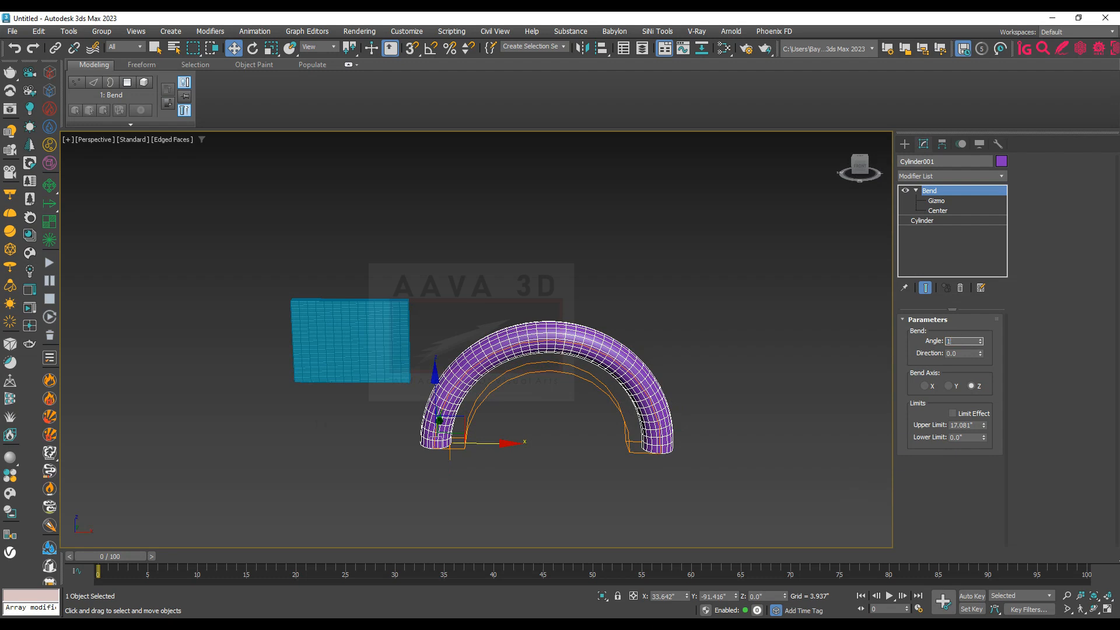
key("Return")
middle_click_drag(707, 361, 701, 265, "alt")
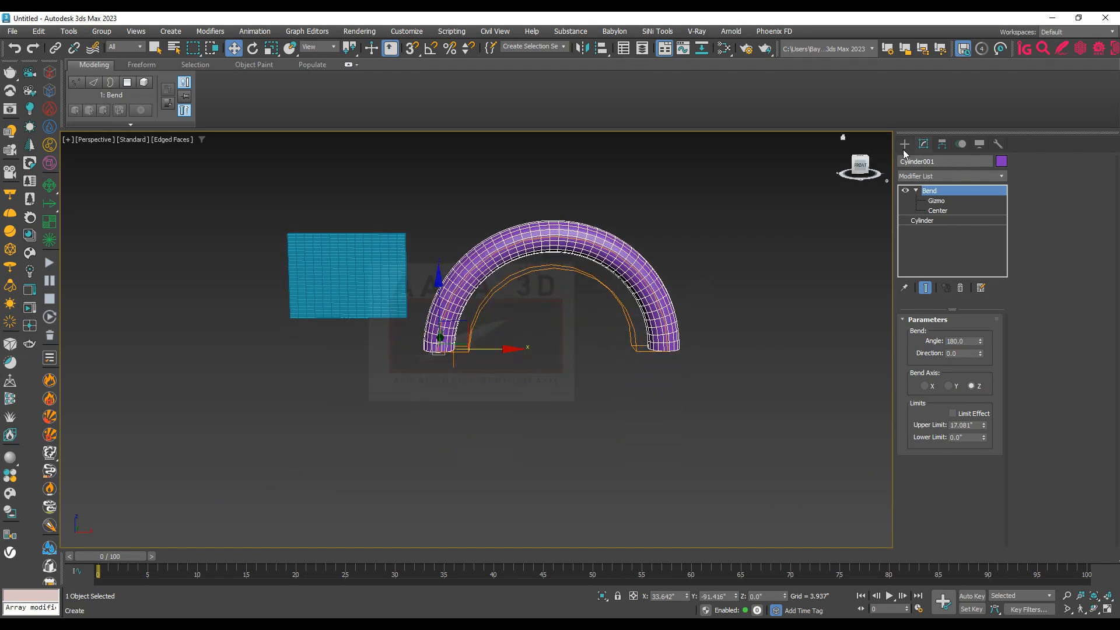
Clone the bent cylinder about 62.2 inches straight down as one independent copy
middle_click_drag(496, 352, 426, 252)
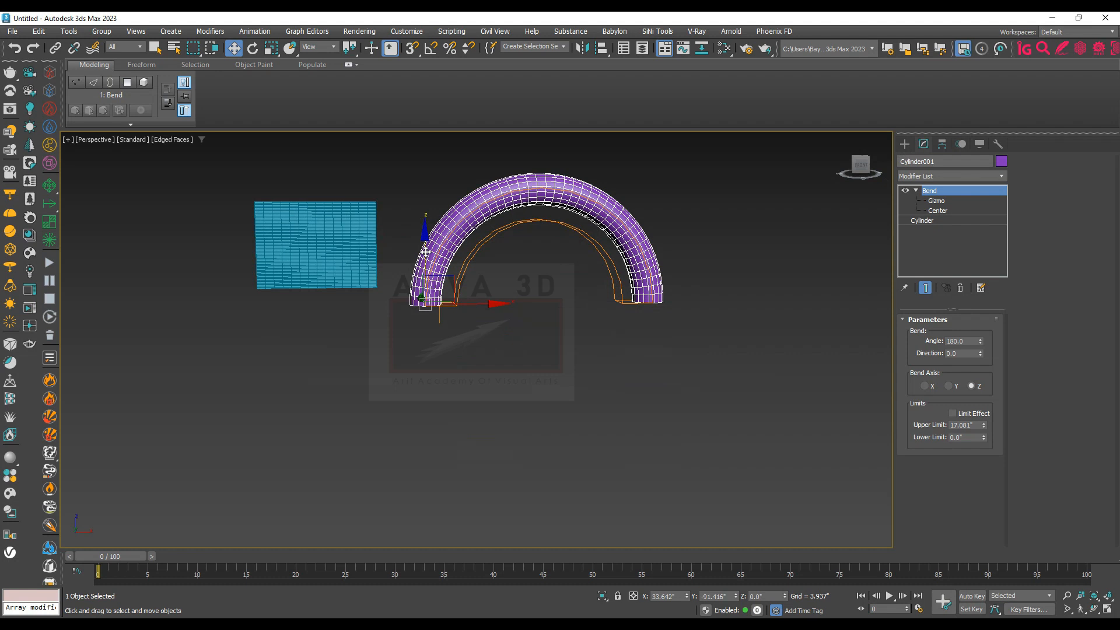
mouse_move(426, 252)
left_mouse_down("shift")
mouse_move(426, 400)
mouse_move(439, 414)
left_mouse_up("shift")
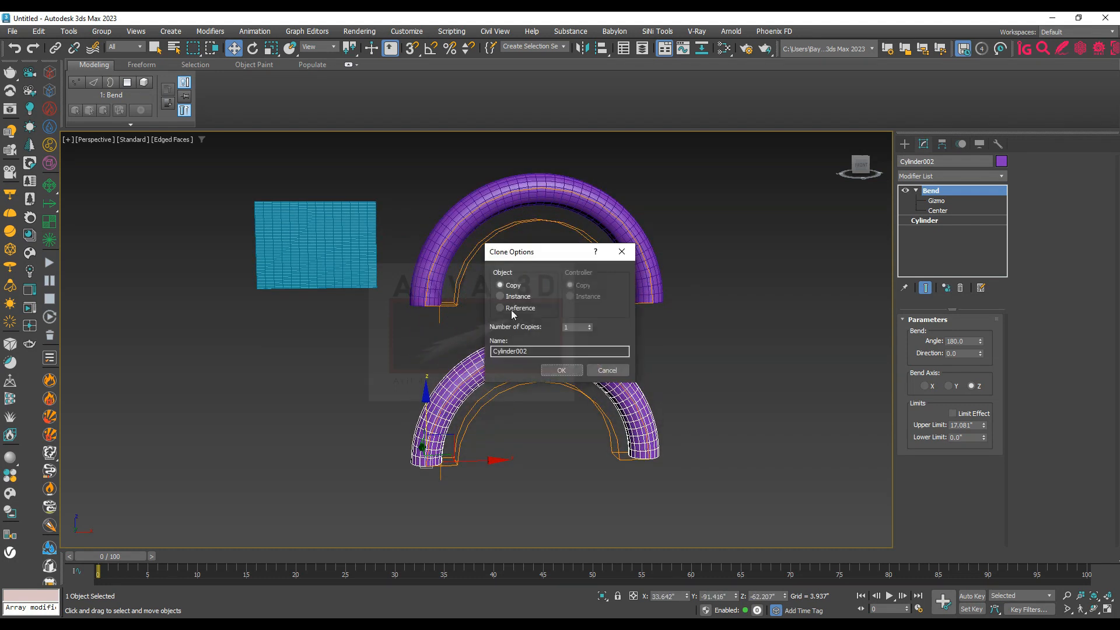
left_click(557, 371)
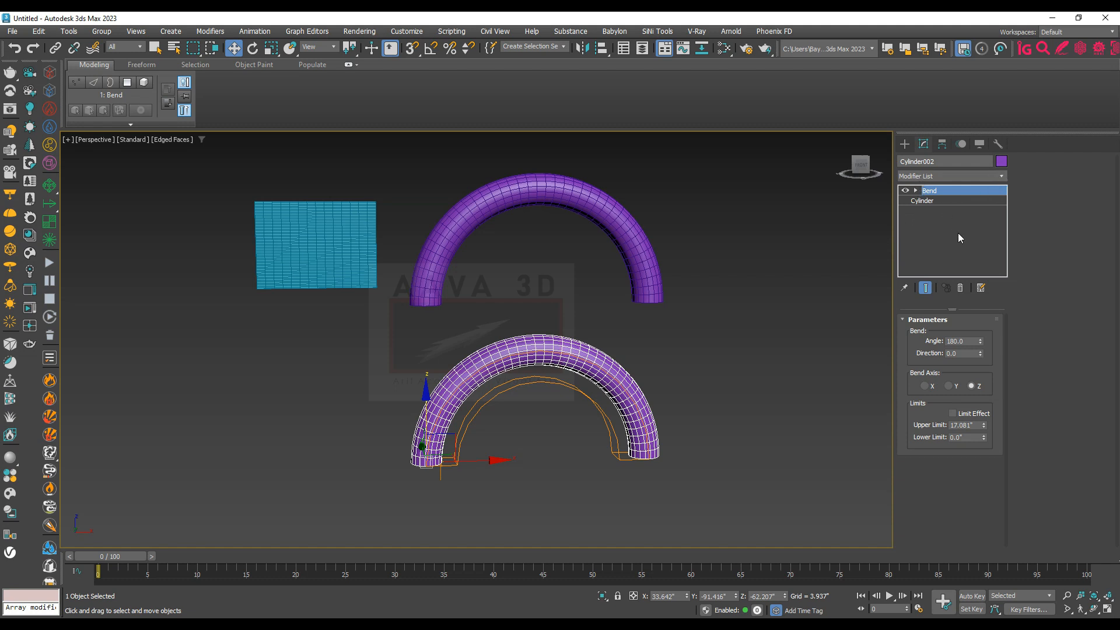
Remove the Bend modifier from the copy and lower the straight cylinder to about -120.49 inches on Z beneath the arch's end
left_click(961, 288)
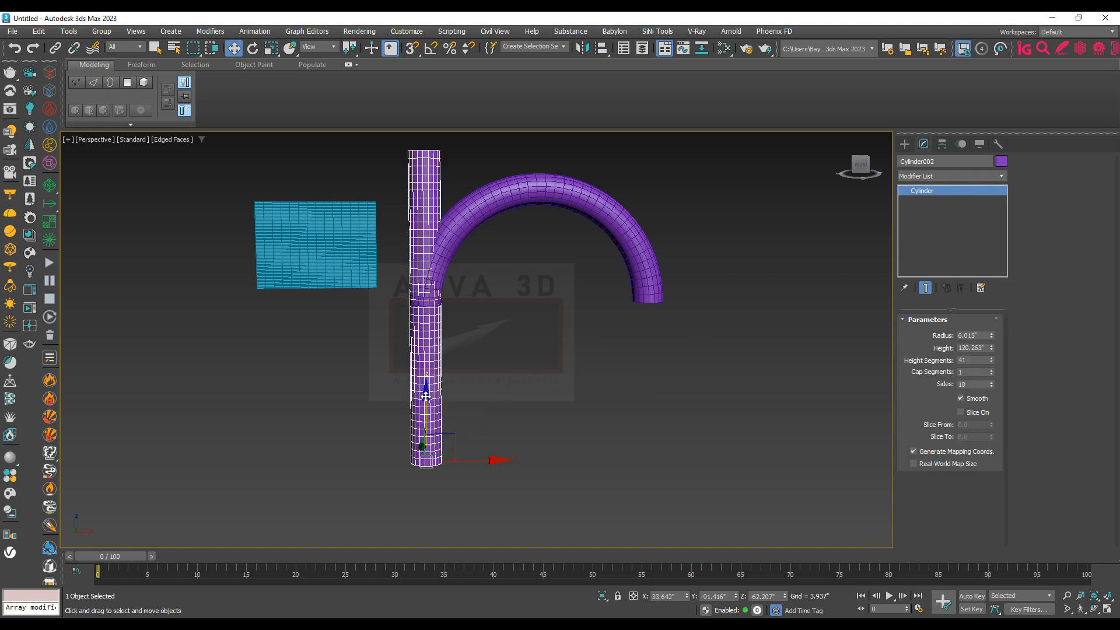
left_click_drag(424, 399, 465, 534)
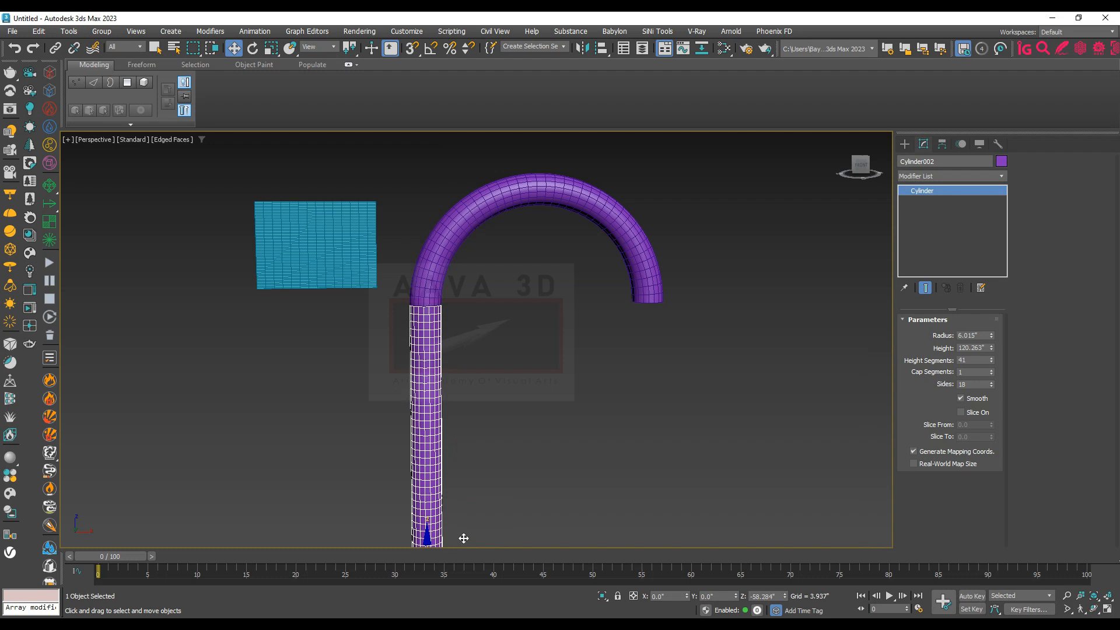
middle_click_drag(464, 528, 499, 340)
key("F4")
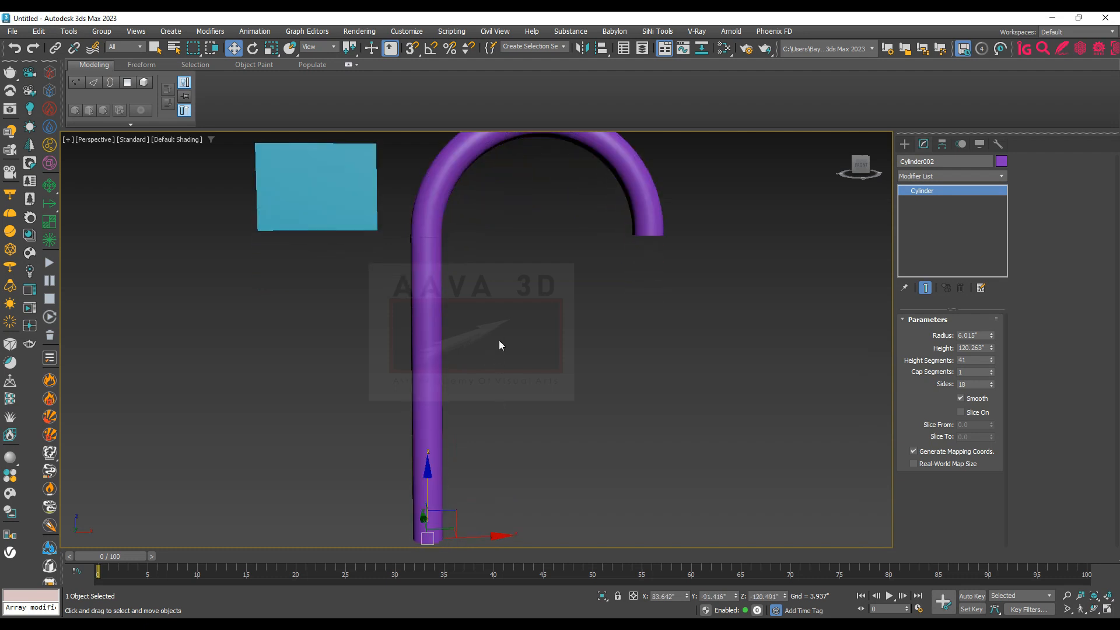
Fine-tune the straight cylinder's height position to about -120.27 inches on Z, closing the joint with the arch, and check it without edged faces
scroll(428, 233, "up", 8)
key("F4")
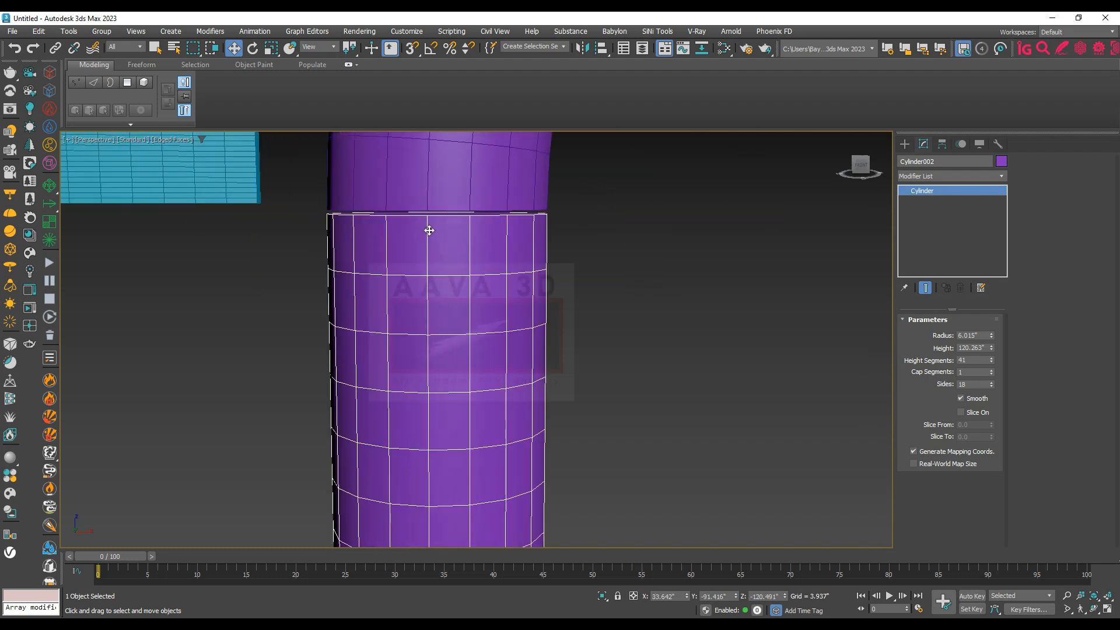
mouse_move(428, 235)
left_mouse_down()
mouse_move(432, 253)
mouse_move(434, 233)
left_mouse_up()
scroll(435, 239, "down", 10)
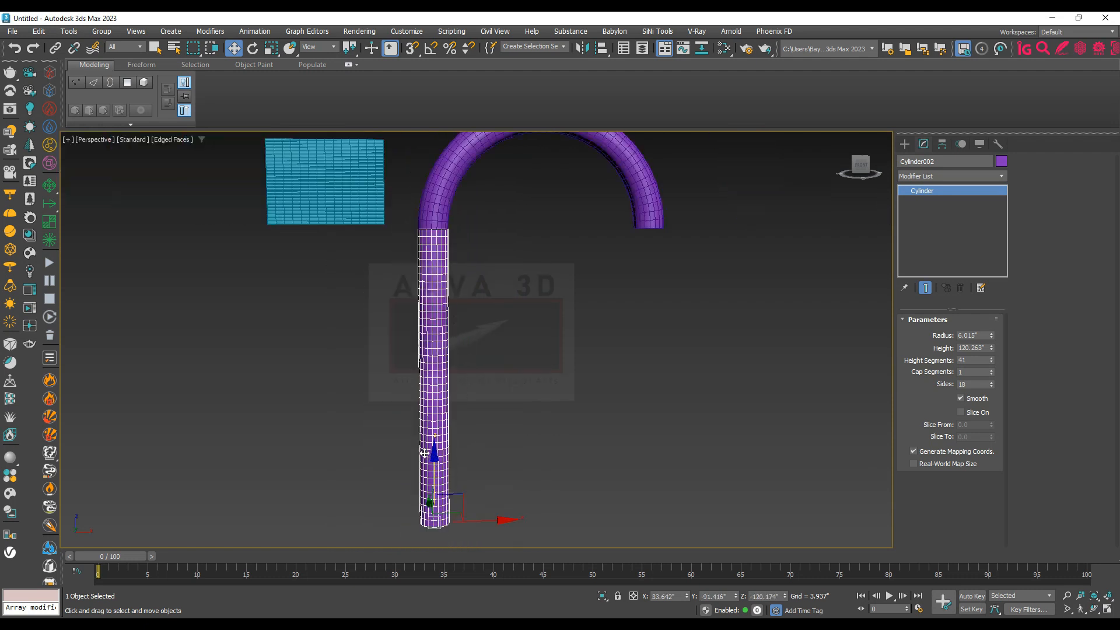
scroll(435, 250, "up", 5)
mouse_move(423, 245)
left_mouse_down()
mouse_move(423, 280)
mouse_move(420, 240)
left_mouse_up()
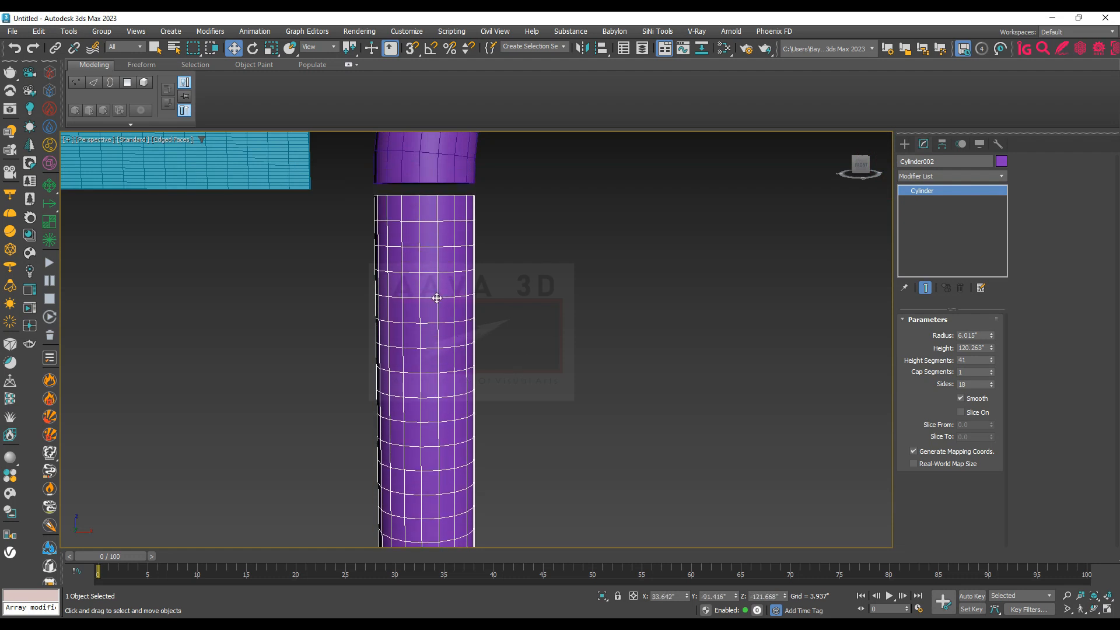
left_click_drag(428, 288, 433, 280)
key("F4")
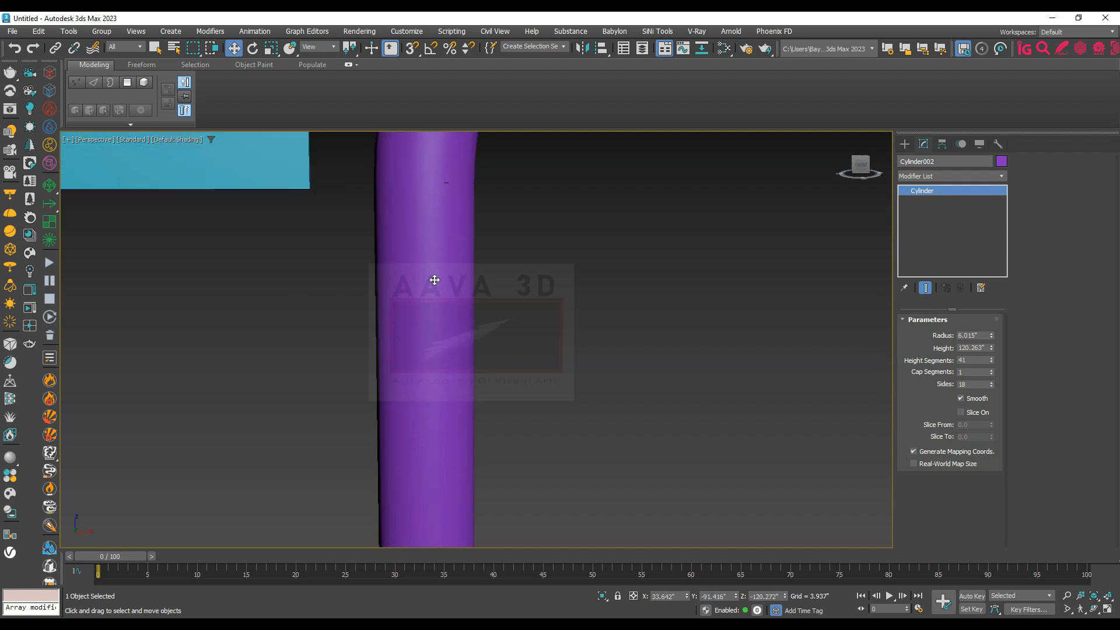
scroll(433, 280, "down", 5)
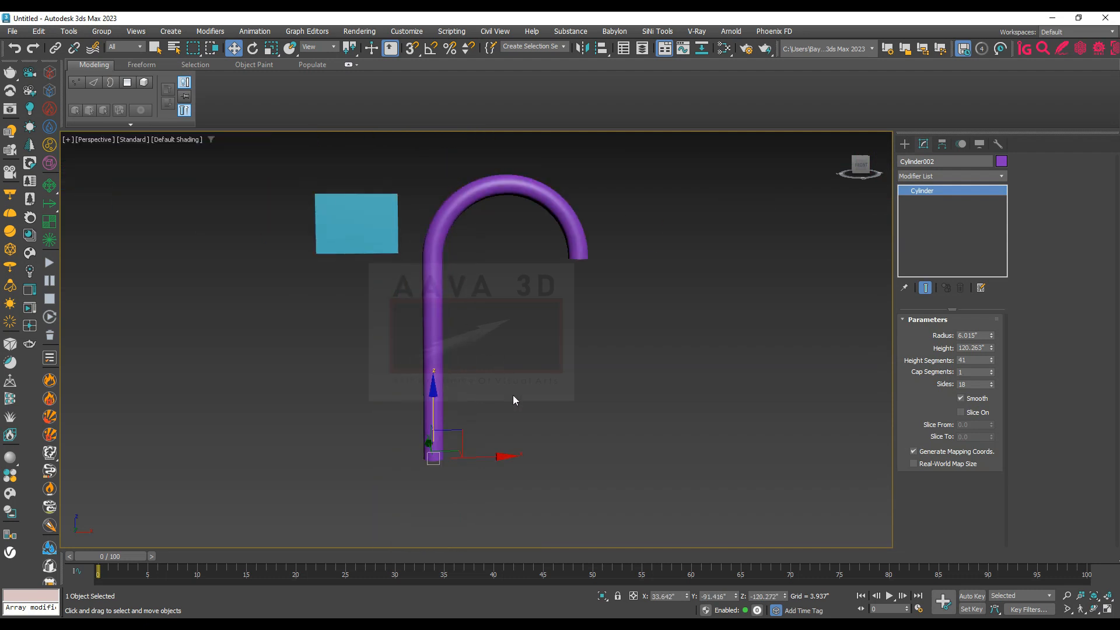
middle_click_drag(466, 357, 485, 327)
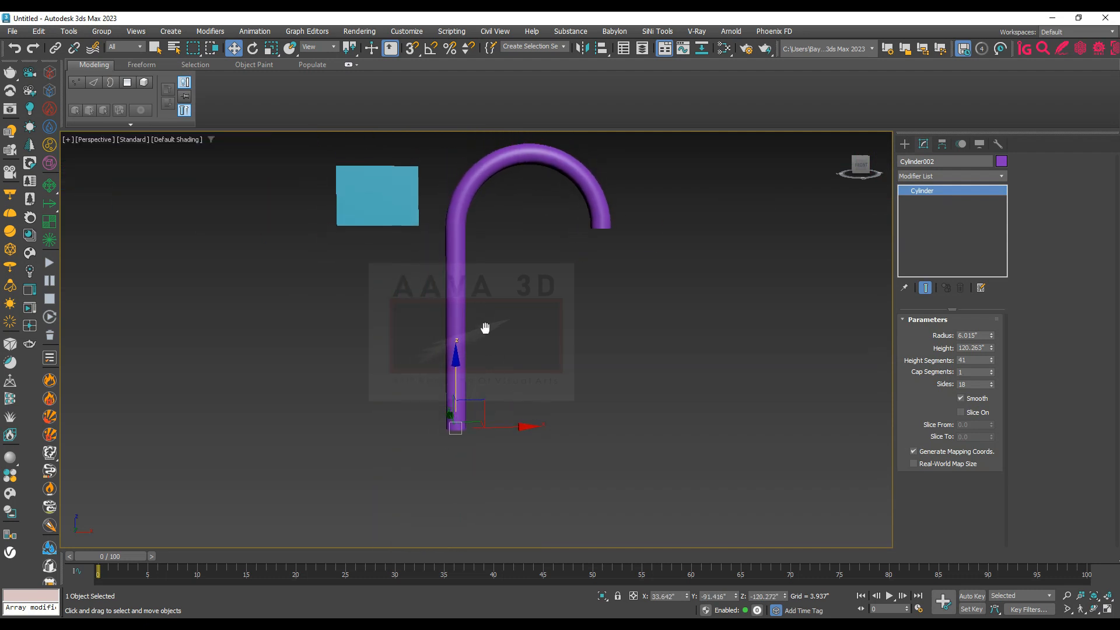
Resize the straight cylinder to about 194.83 inches high with a 3.73-inch radius, lowering it to about -193.12 inches to meet the arch
left_click_drag(991, 349, 995, 313)
scroll(472, 344, "down", 3)
left_click_drag(465, 328, 482, 407)
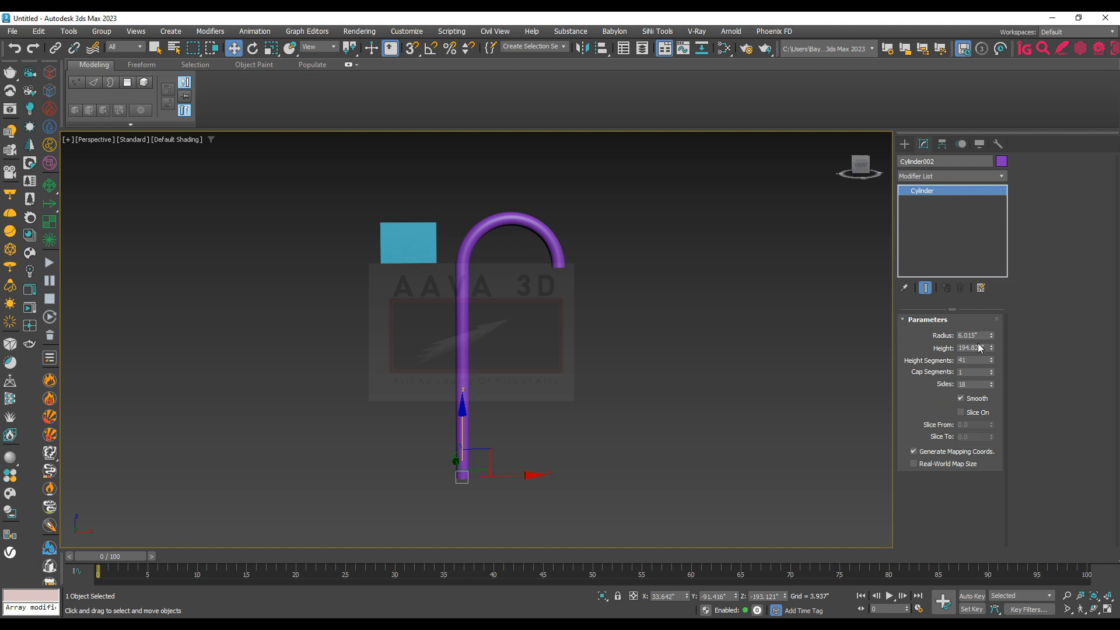
left_click_drag(992, 335, 992, 355)
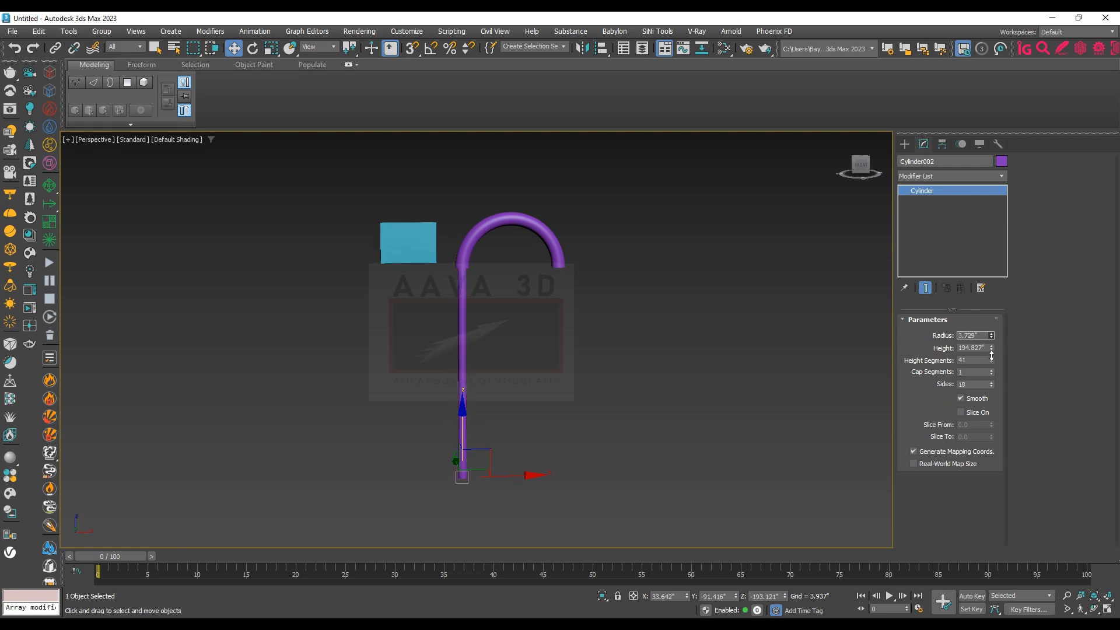
Increase the arch's Bend angle to about 206 degrees and its base cylinder radius to about 7.64 inches
left_click(551, 242)
left_click_drag(982, 340, 981, 312)
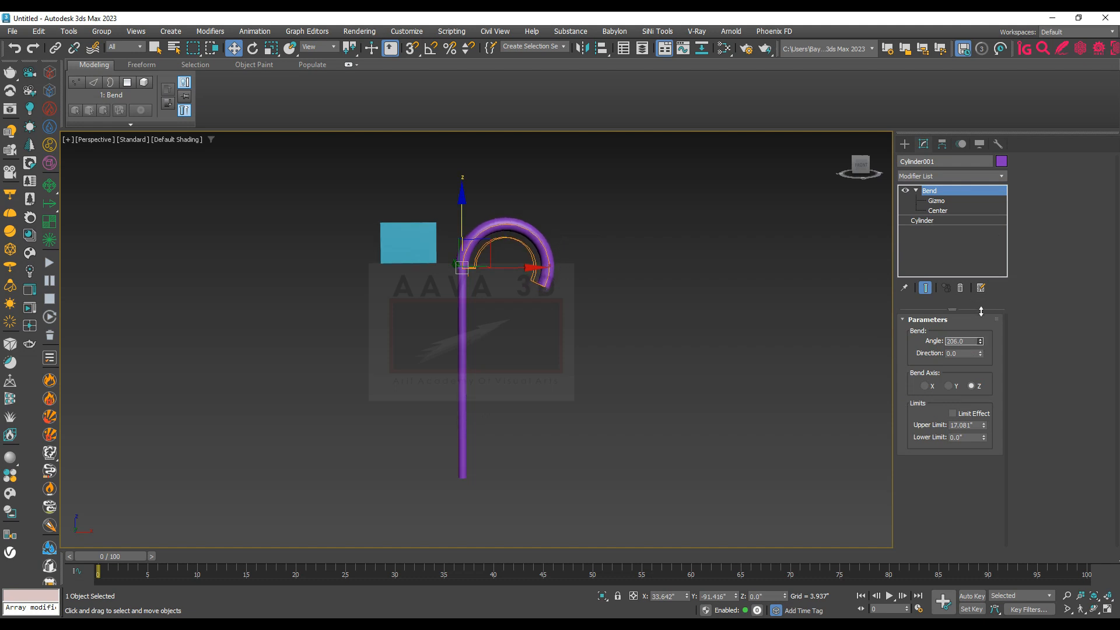
left_click(923, 220)
left_click_drag(991, 336, 994, 321)
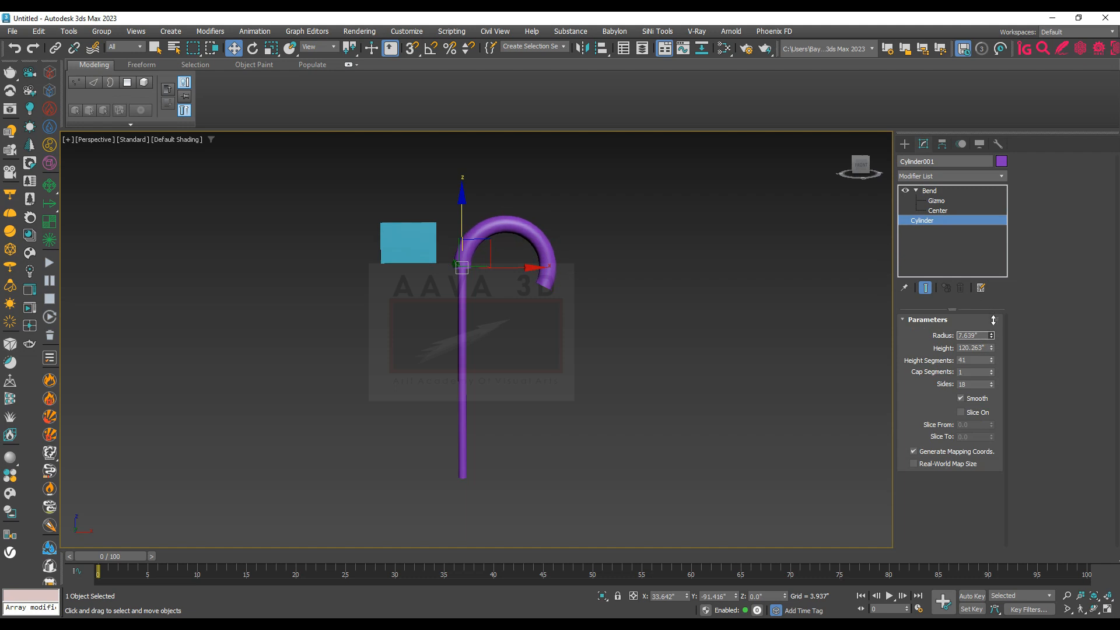
Lengthen the straight cylinder to about 319.52 inches and lower it to about -319.78 inches on Z beneath the arch's end
left_click(462, 361)
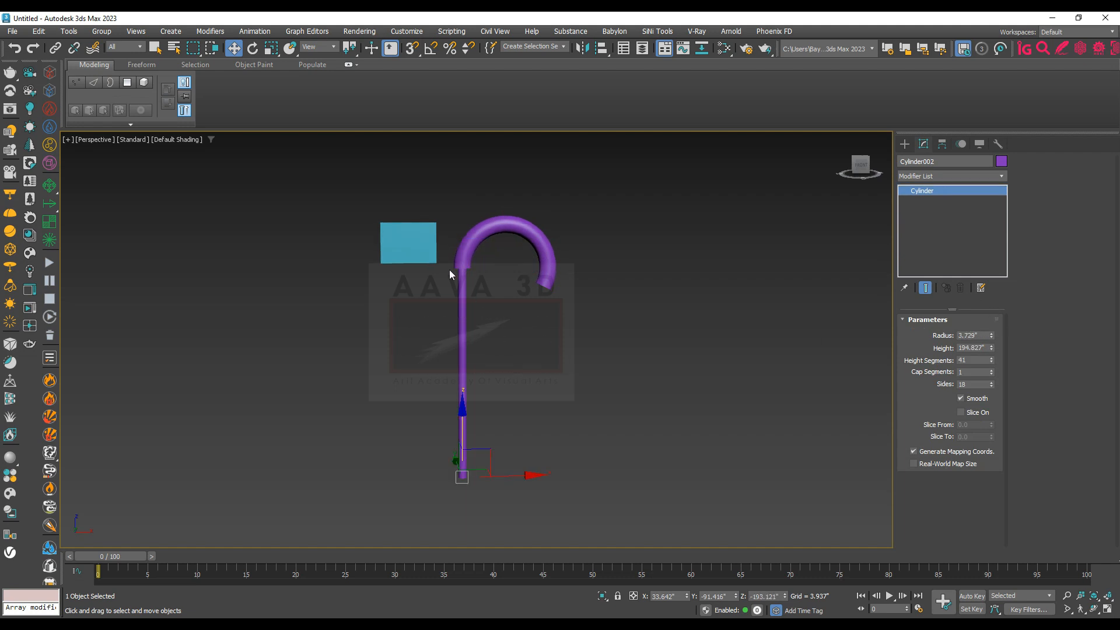
scroll(416, 238, "up", 2)
middle_click_drag(467, 301, 473, 264)
scroll(474, 259, "down", 2)
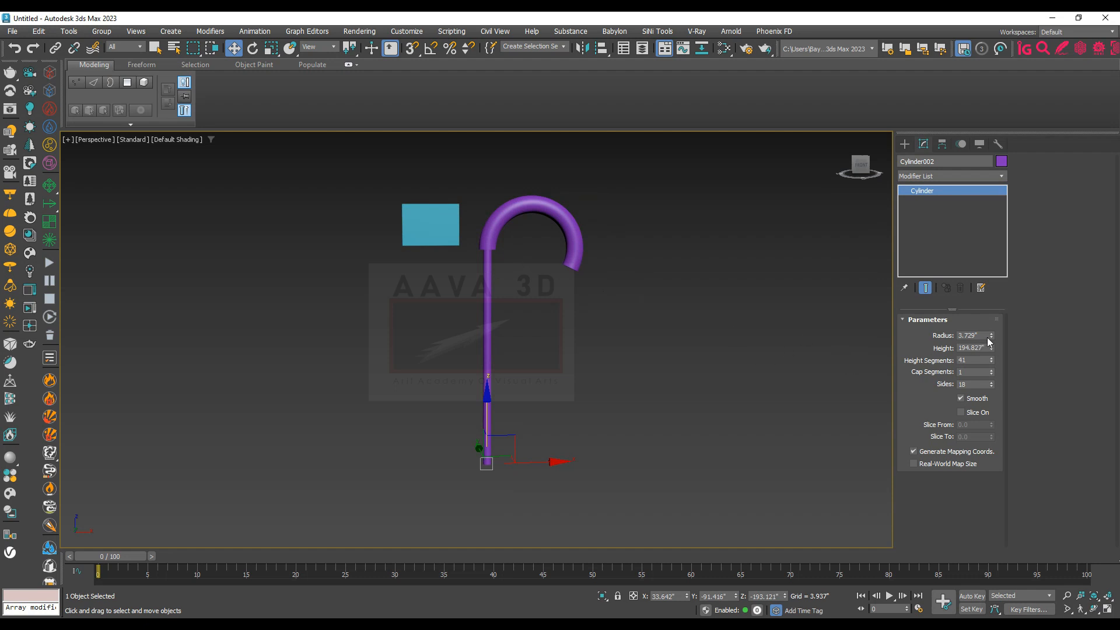
left_click_drag(992, 346, 992, 318)
scroll(517, 378, "down", 2)
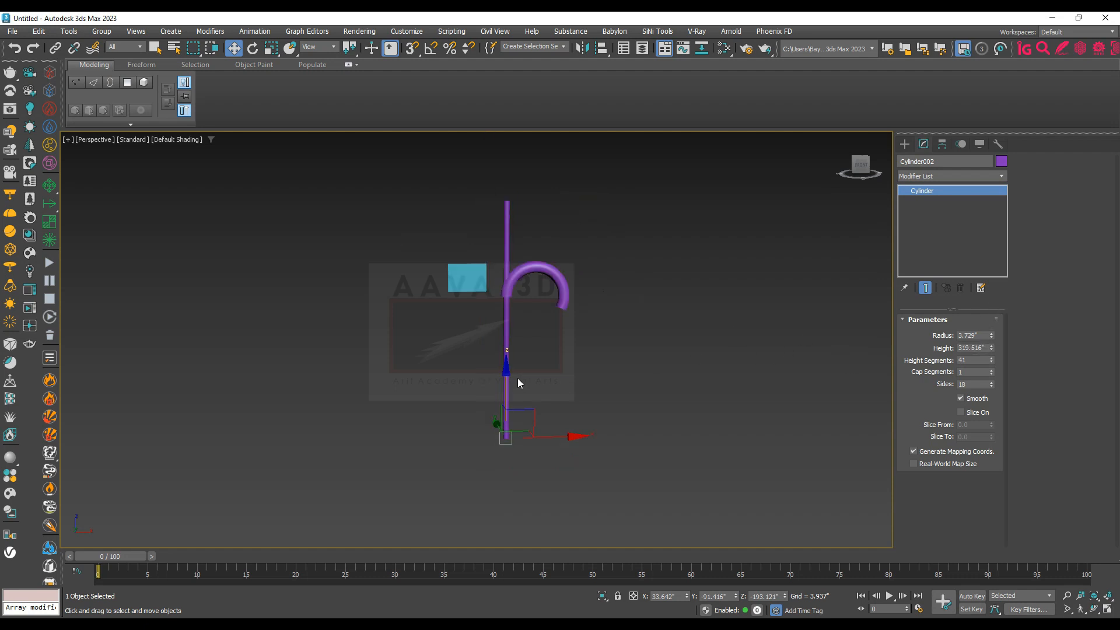
left_click_drag(507, 372, 527, 459)
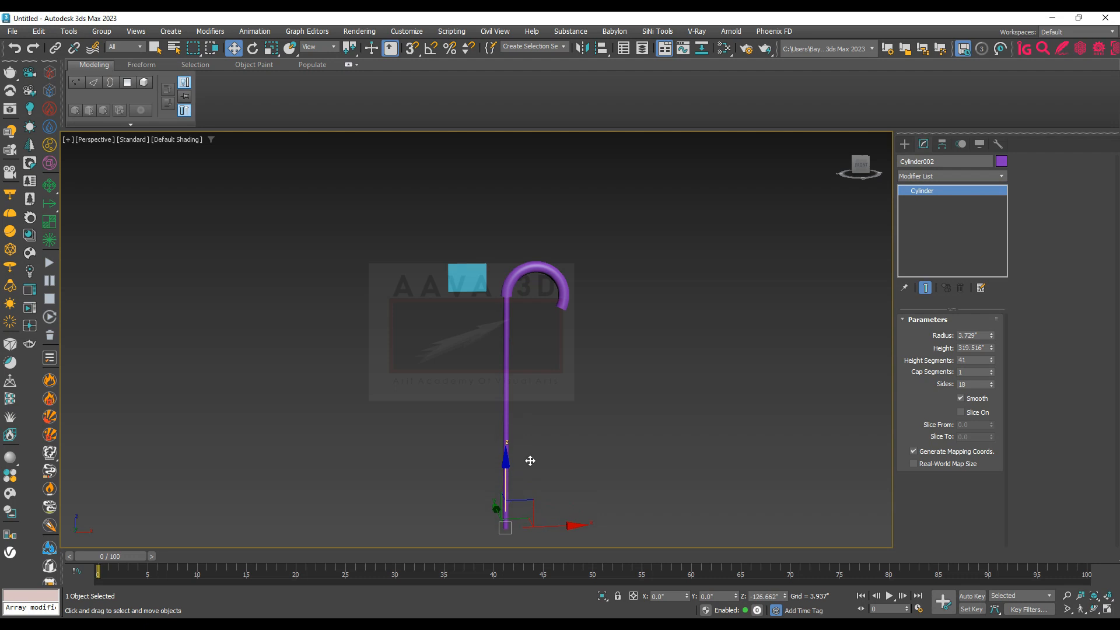
middle_click_drag(527, 459, 517, 382)
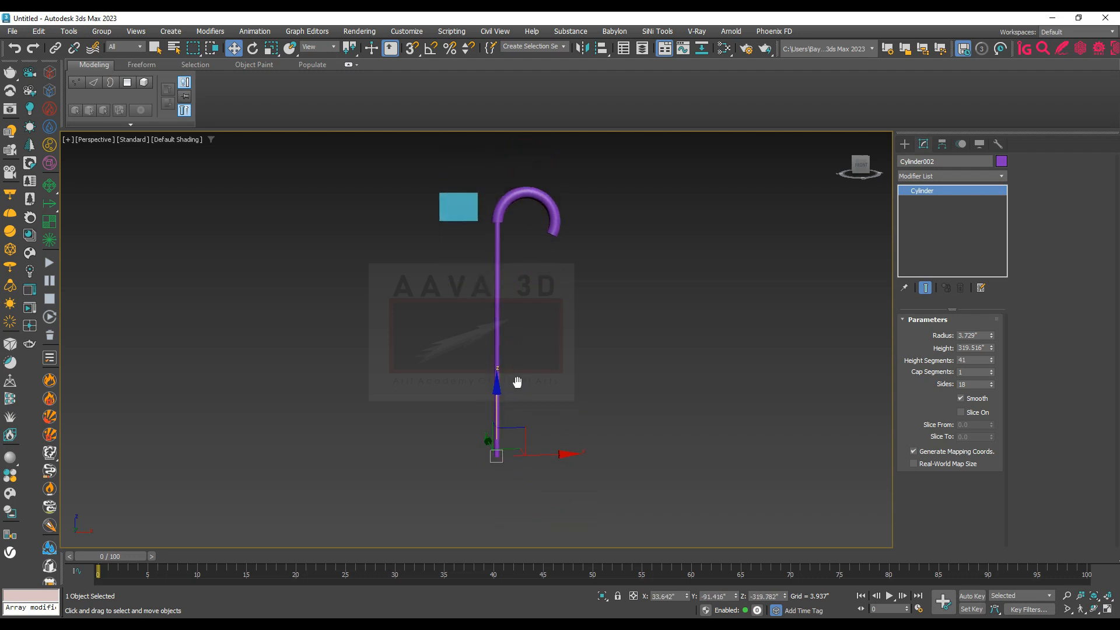
Show edged faces in the viewport and enter the Gizmo level of the arch's Bend modifier
scroll(556, 204, "up", 4)
left_click(556, 204)
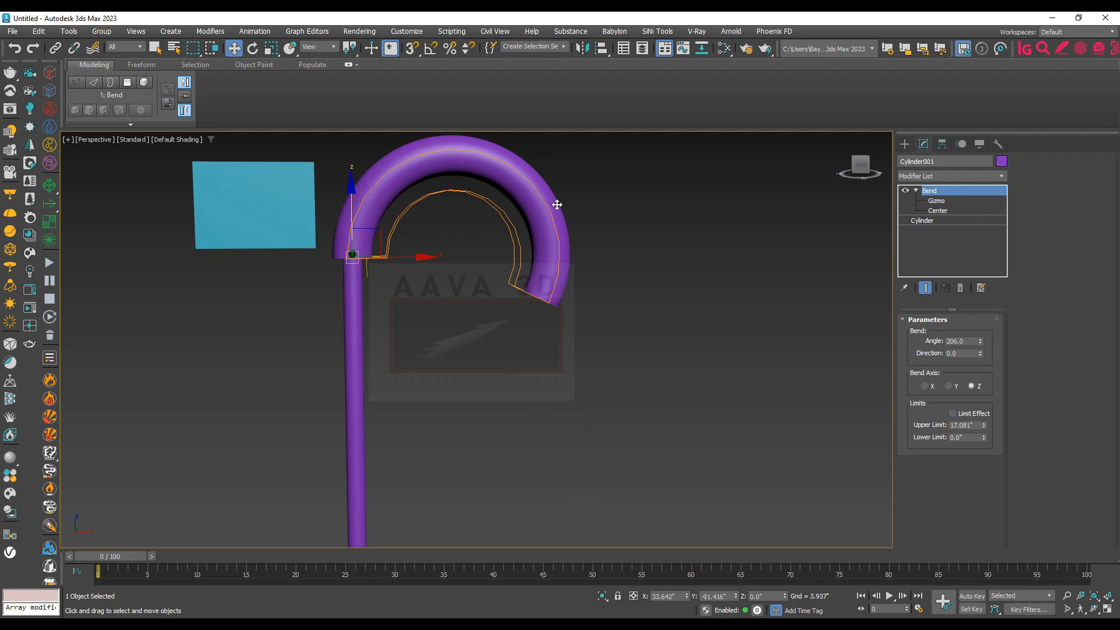
key("F4")
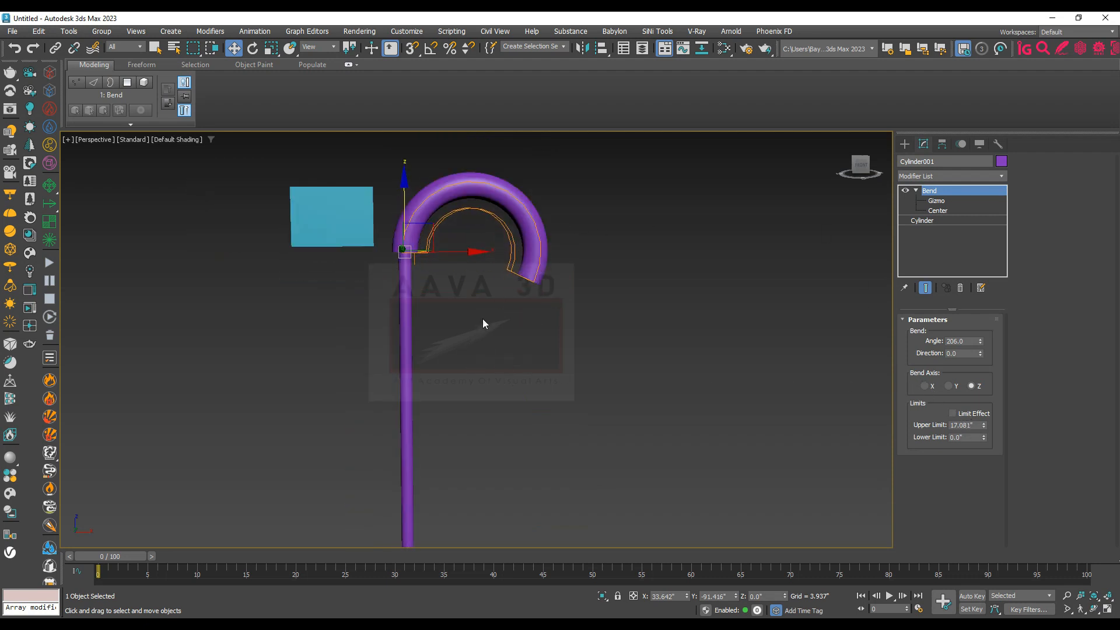
scroll(549, 219, "up", 3)
middle_click_drag(549, 217, 655, 323)
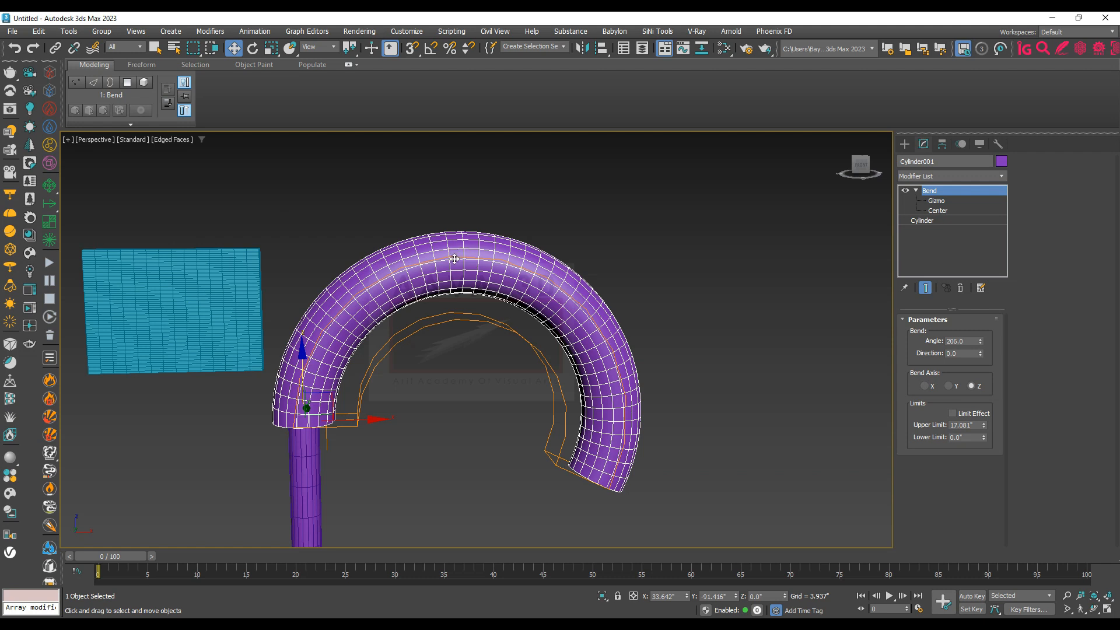
middle_click_drag(525, 300, 545, 286)
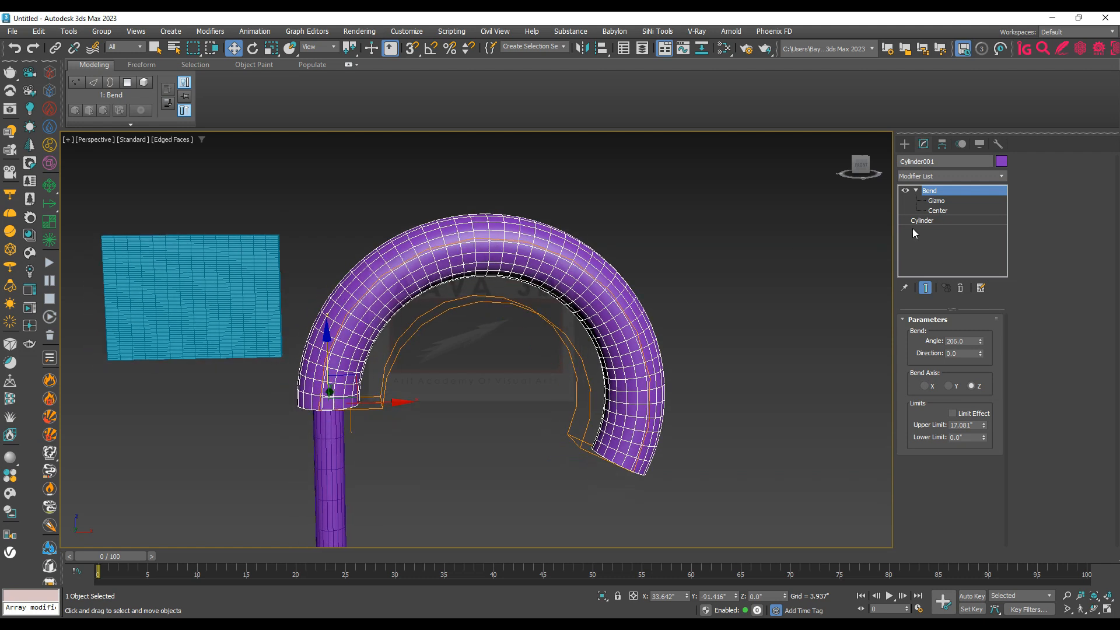
left_click(937, 201)
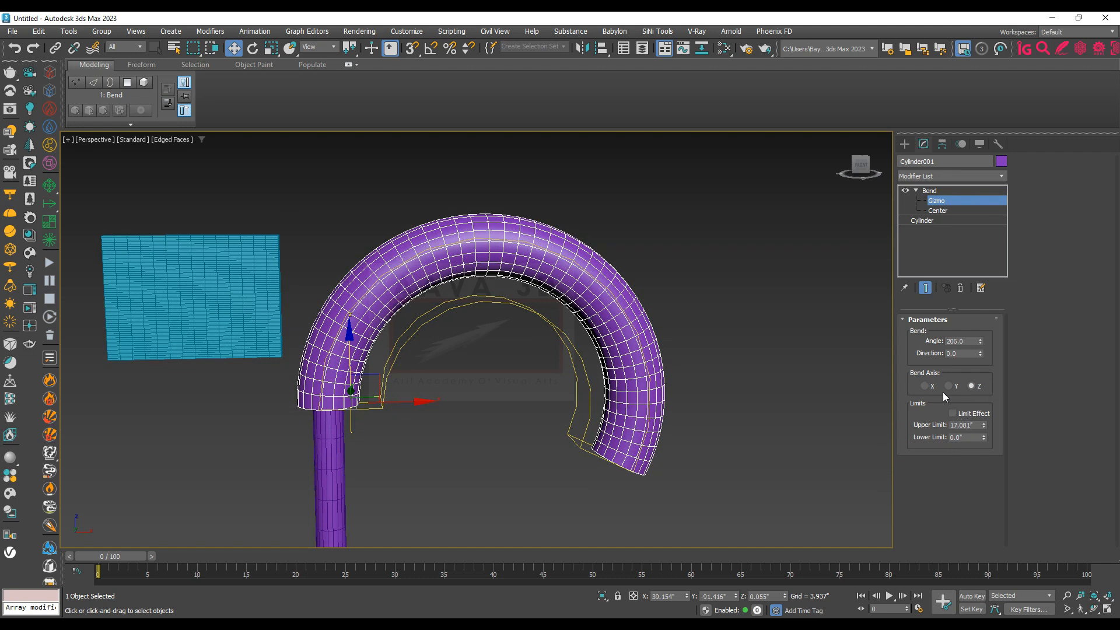
scroll(565, 401, "down", 4)
middle_click_drag(570, 390, 492, 303)
scroll(507, 327, "up", 3)
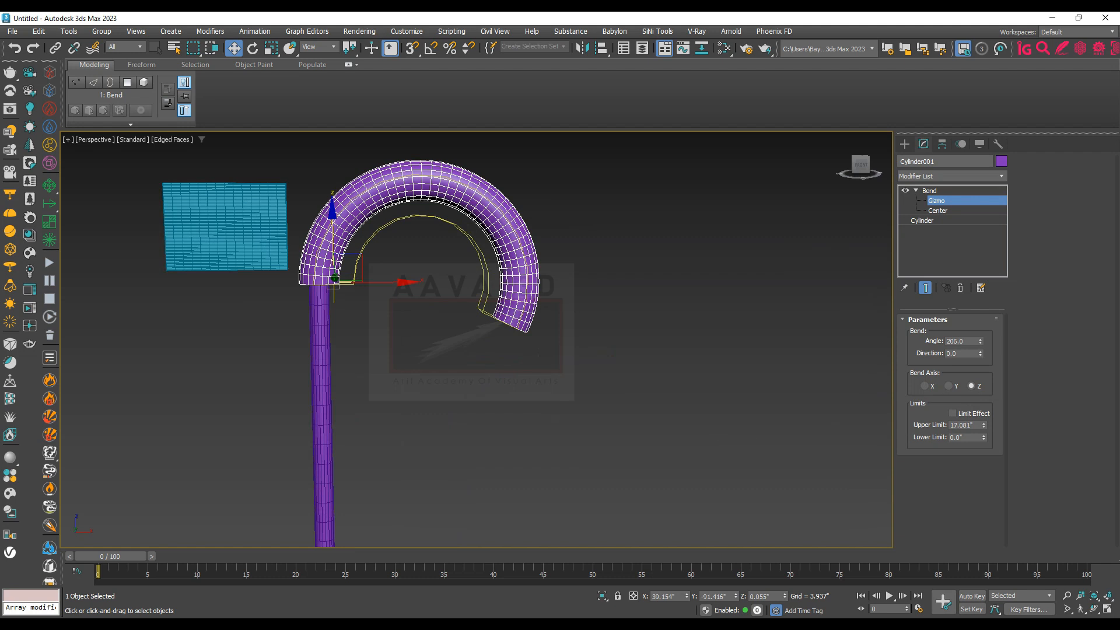
Switch to the course outline PDF, check the Class-04 modifier topics, and return to 3ds Max
key("alt+Tab")
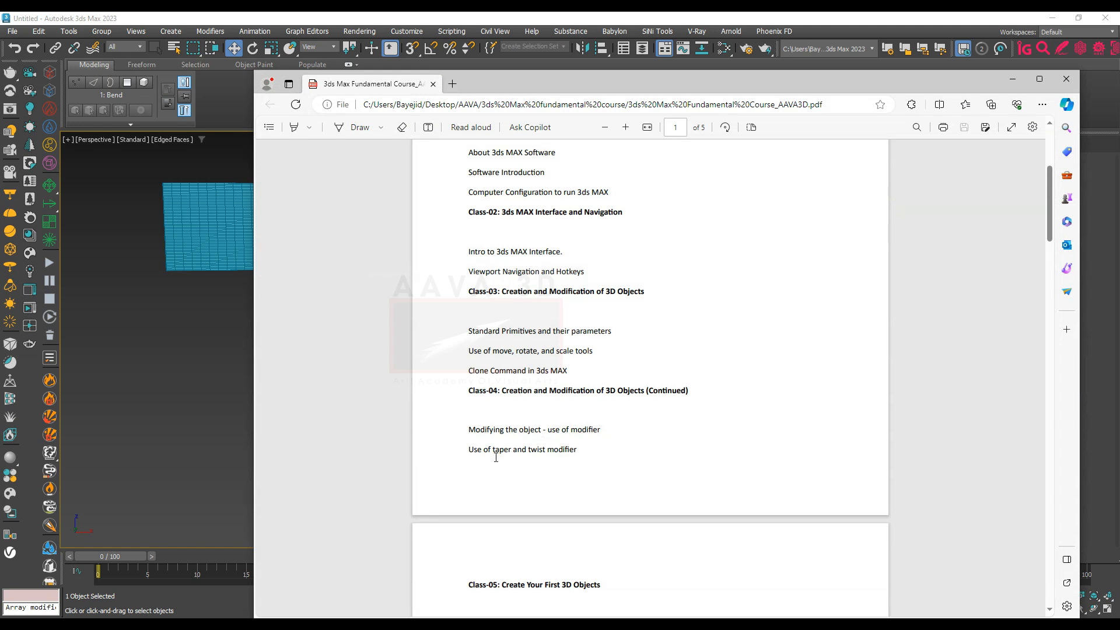
left_click(1013, 79)
left_click(904, 144)
left_click(924, 221)
scroll(496, 374, "down", 6)
middle_click_drag(498, 412, 538, 428, "alt")
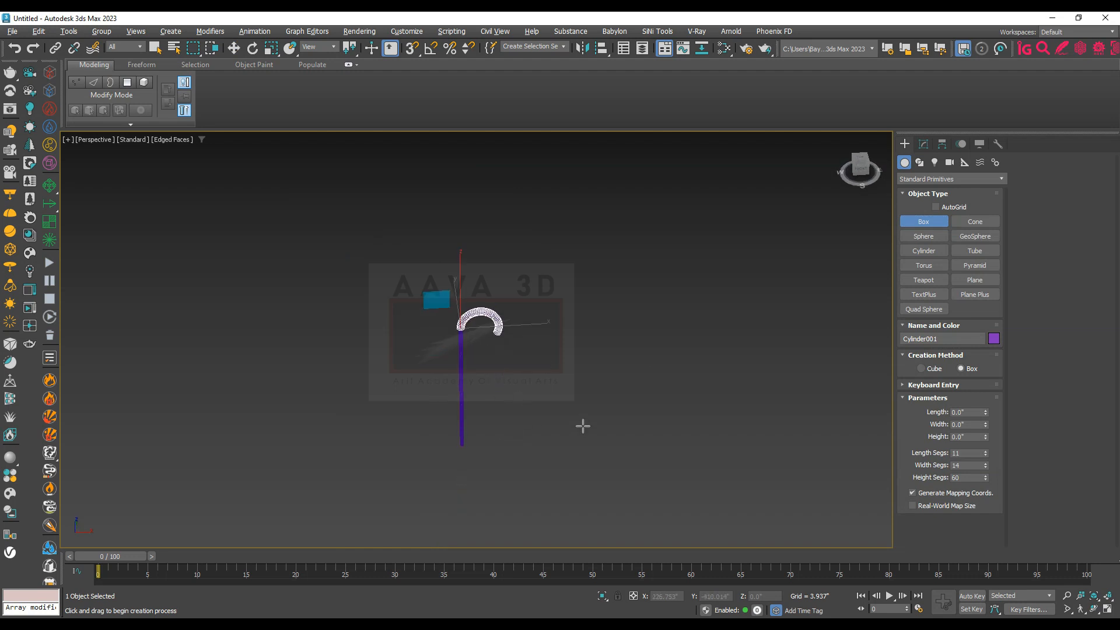
scroll(564, 423, "up", 10)
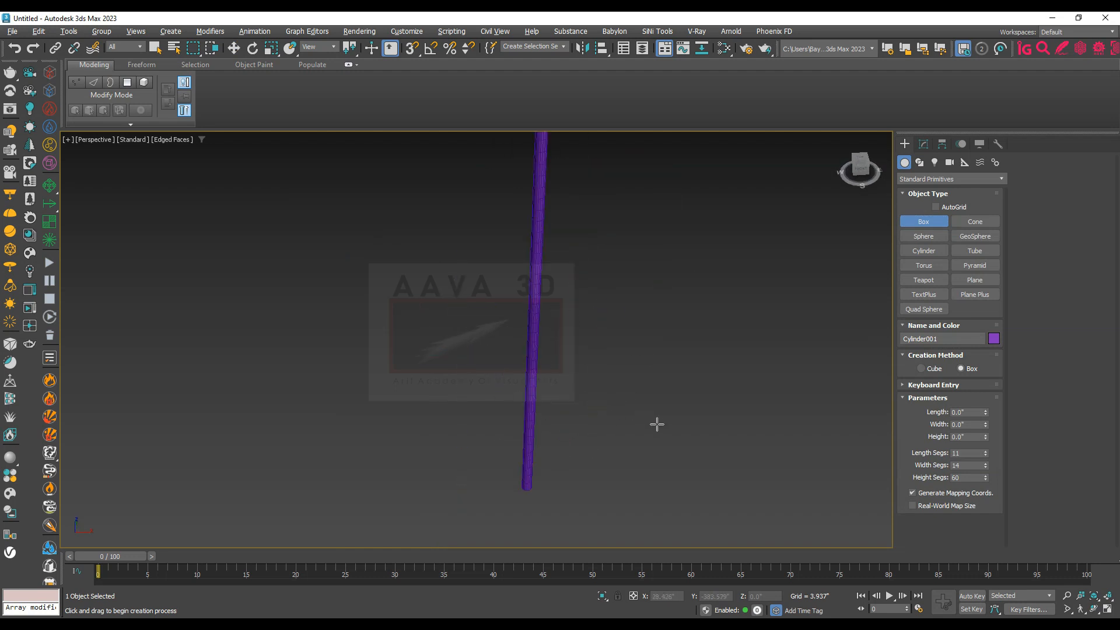
scroll(630, 421, "down", 4)
right_click(630, 421)
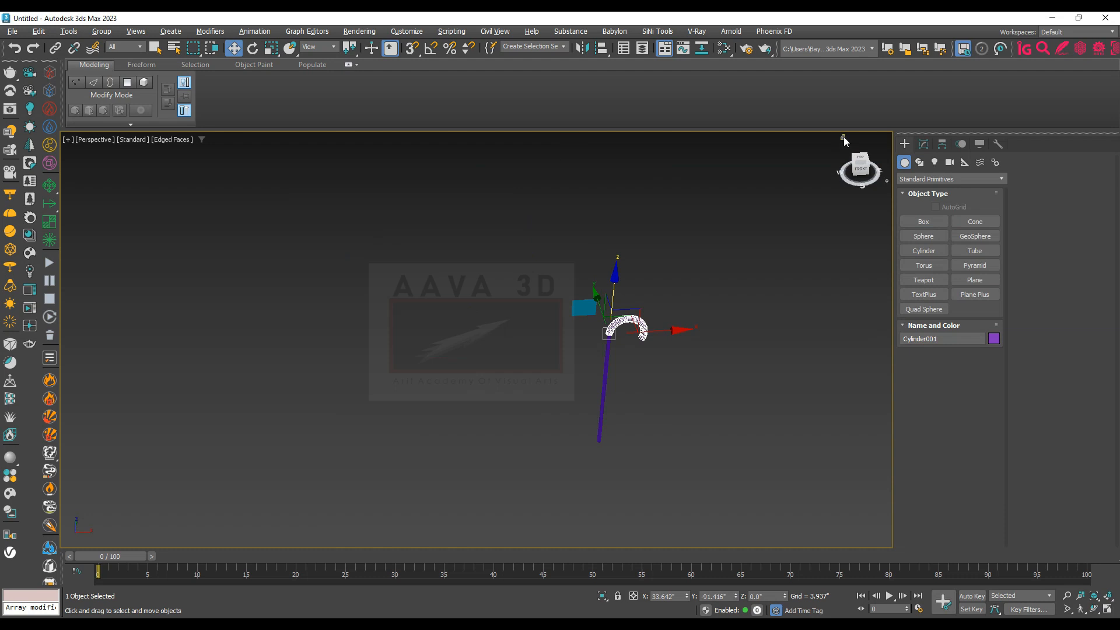
Delete the bent arch and the straight cylinder, keeping only the blue box in the scene
left_click(844, 137)
scroll(516, 297, "down", 5)
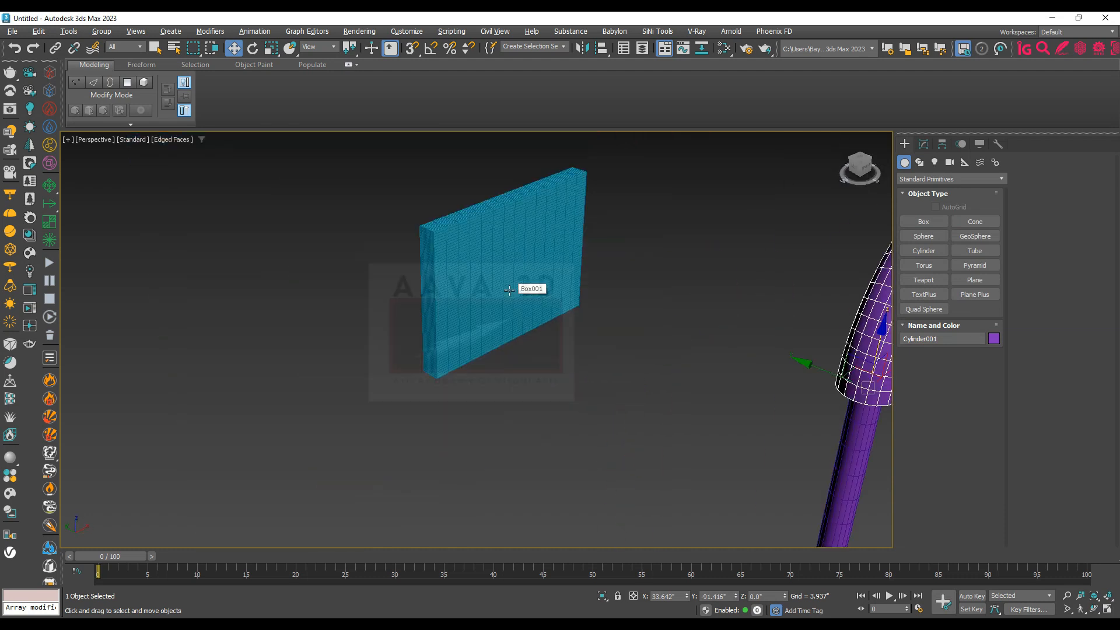
left_click(516, 297, "ctrl")
scroll(613, 378, "down", 3)
scroll(528, 321, "up", 6)
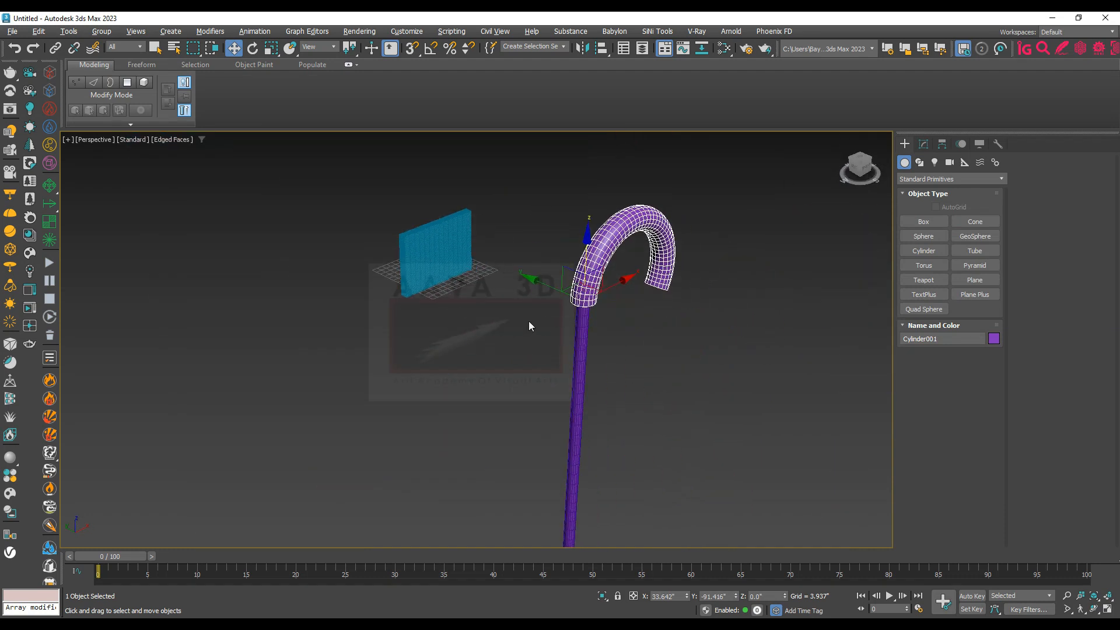
left_click_drag(547, 372, 338, 273)
key("Delete")
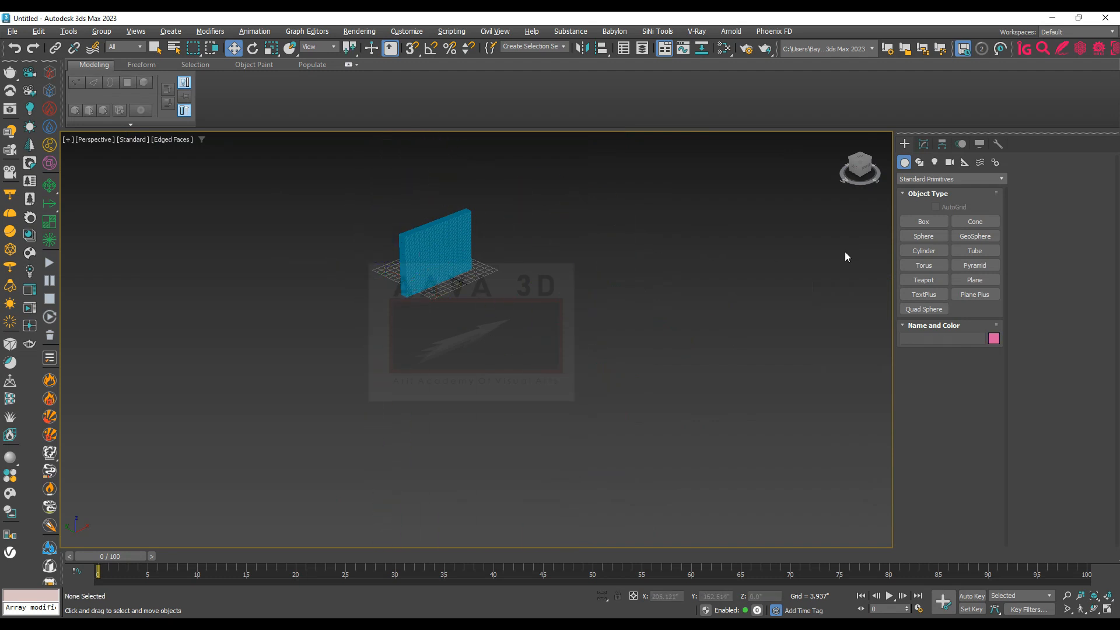
Create a box about 16.72 inches long, 23.38 inches wide and 17.15 inches high in front of the blue box
left_click(939, 222)
scroll(467, 268, "up", 3)
left_click_drag(531, 305, 513, 402)
left_click(550, 302)
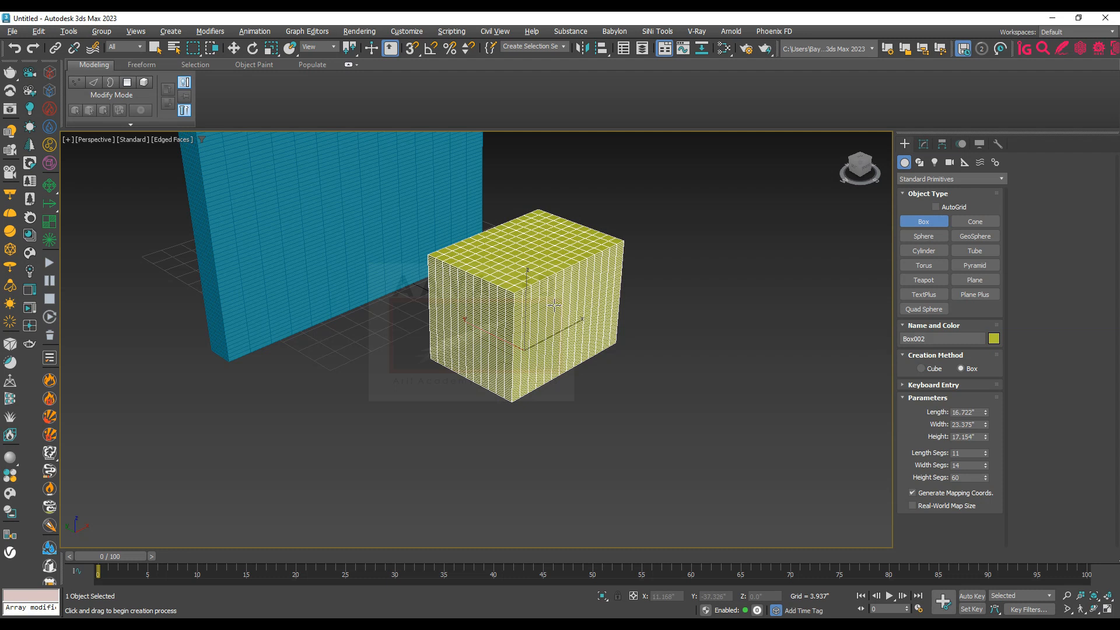
Open the new box's modify settings and look through the available modifiers
left_click(924, 144)
left_click(983, 176)
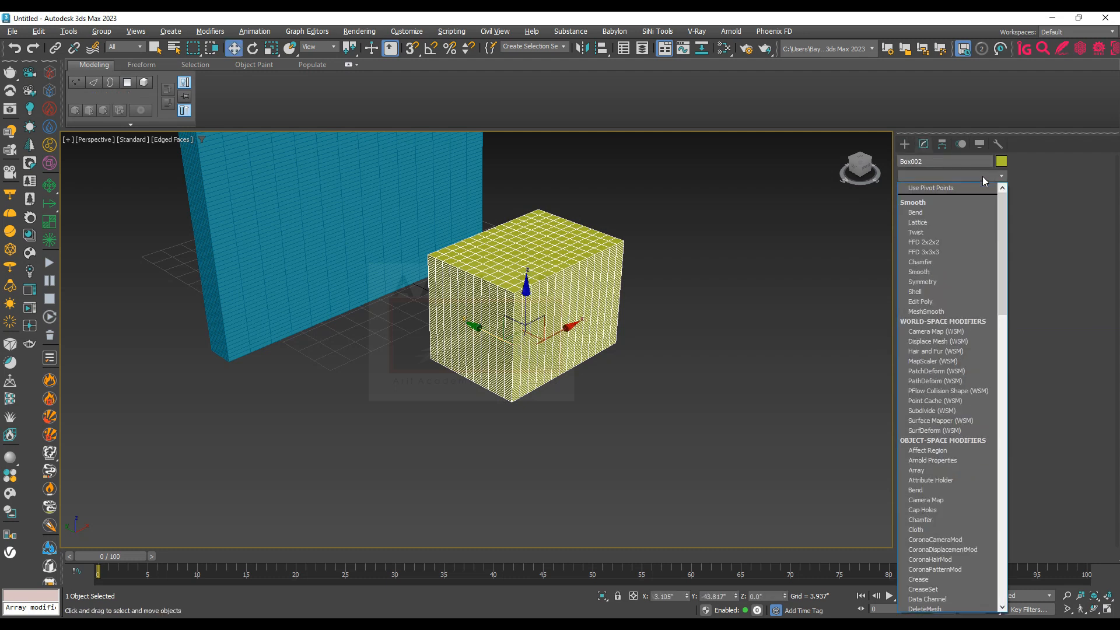
left_click(982, 176)
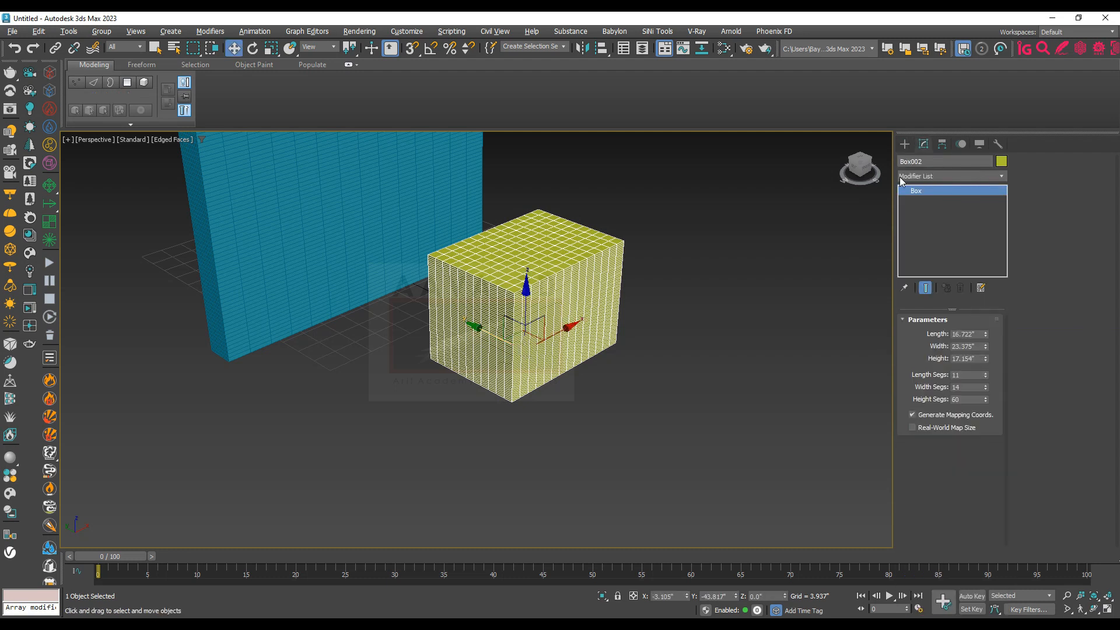